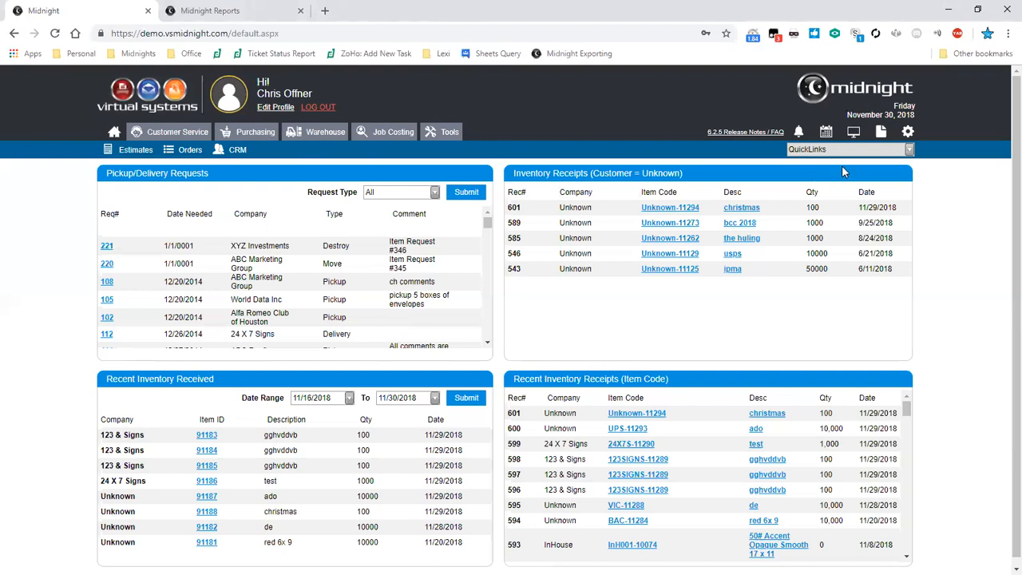
Step: Open the Warehouse Locations list in the maintenance settings
left_click(906, 134)
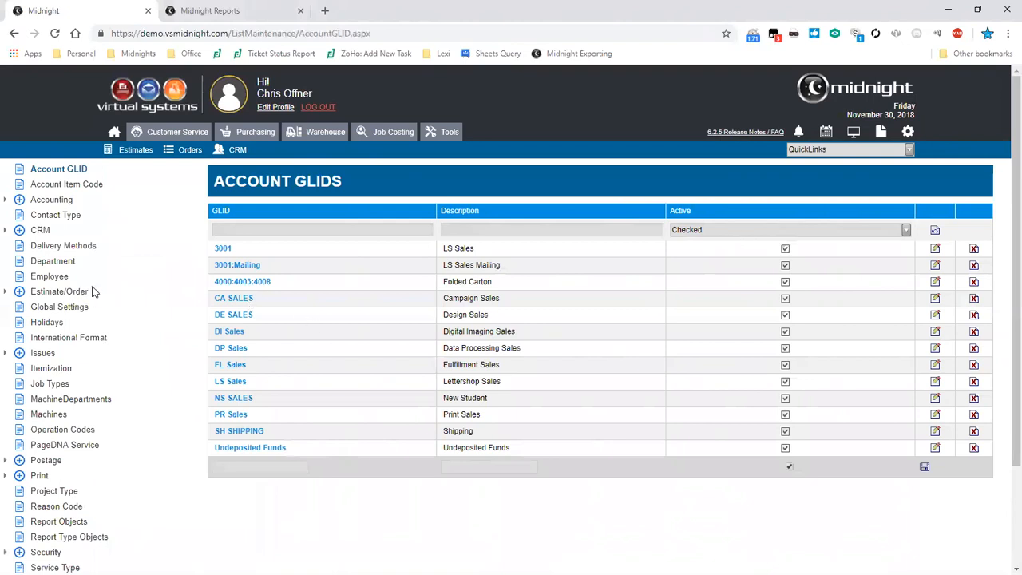
scroll(93, 292, "down", 3)
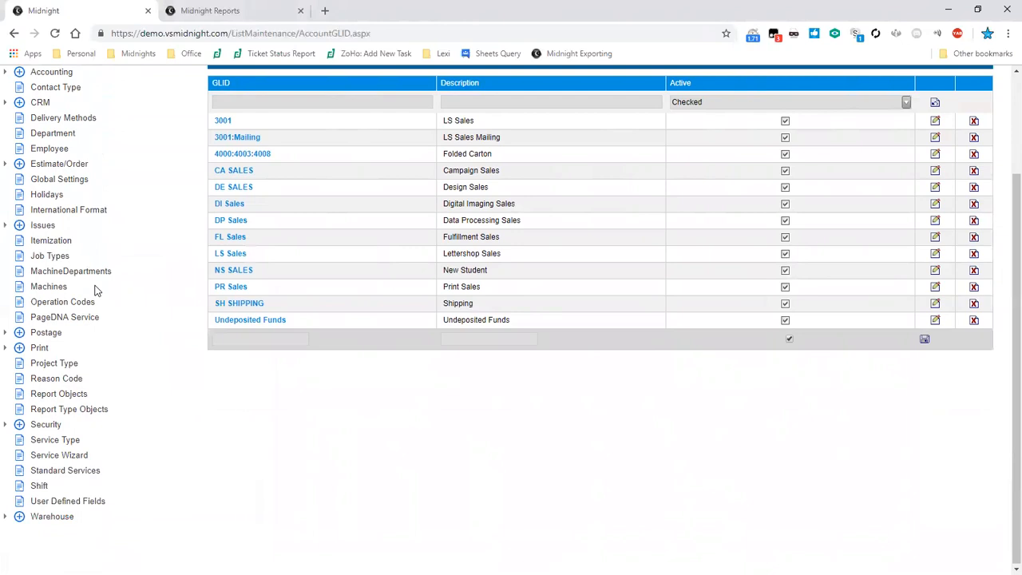
left_click(7, 519)
scroll(69, 495, "down", 2)
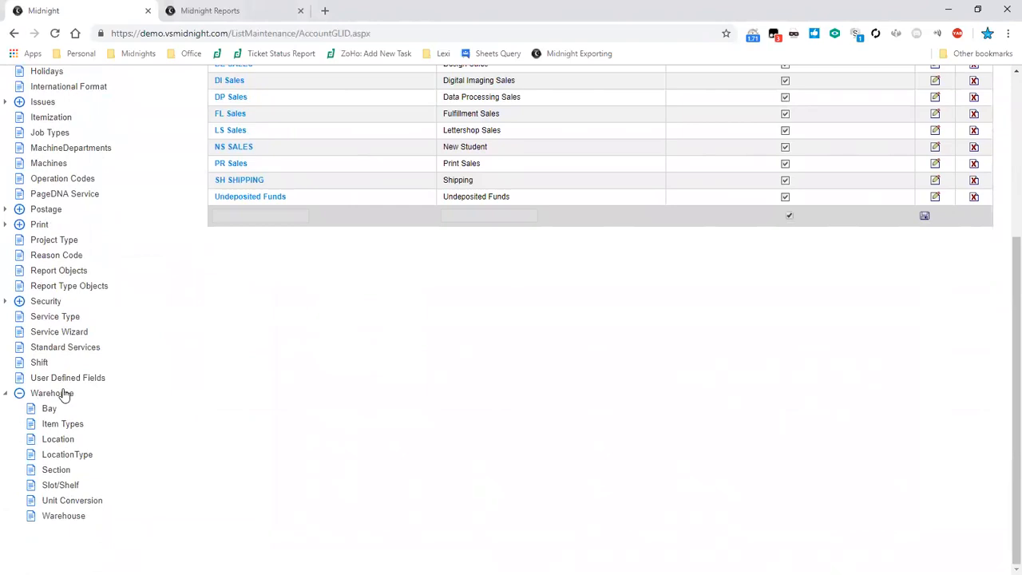
left_click(60, 441)
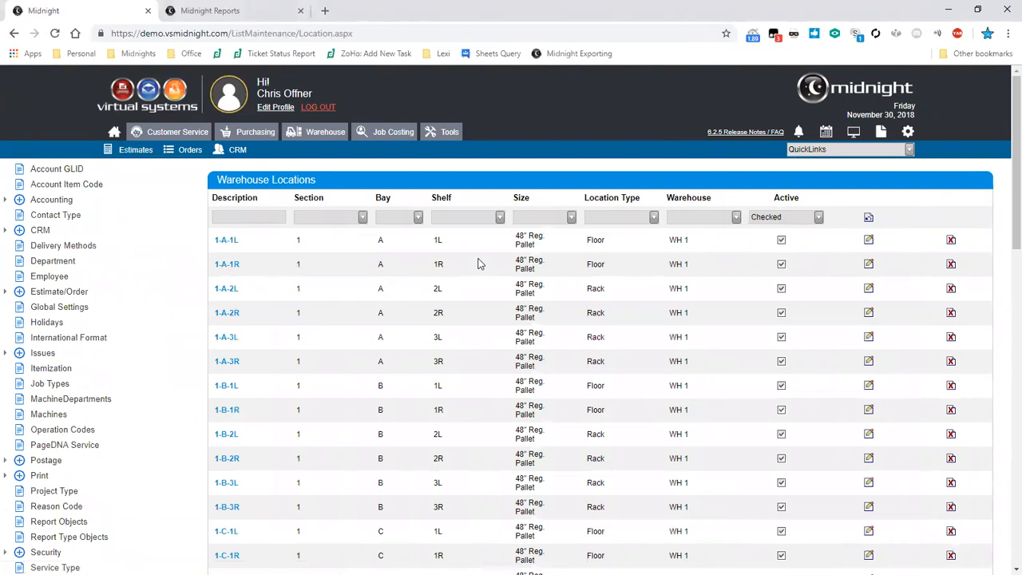
Step: Examine the new-location entry row at the end of the Warehouse Locations list, including its section and bay choices
scroll(479, 264, "down", 10)
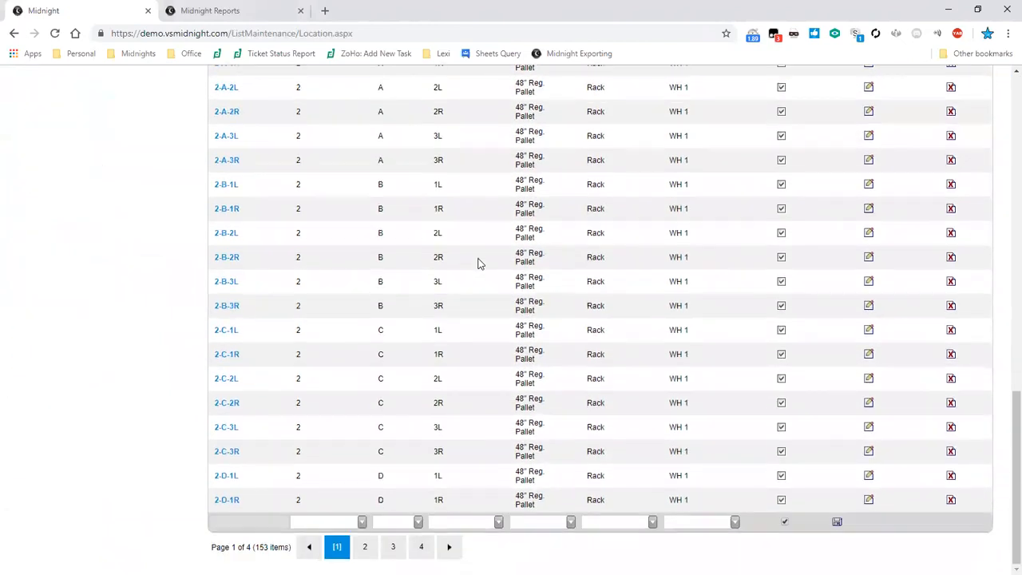
left_click(258, 525)
left_click(327, 523)
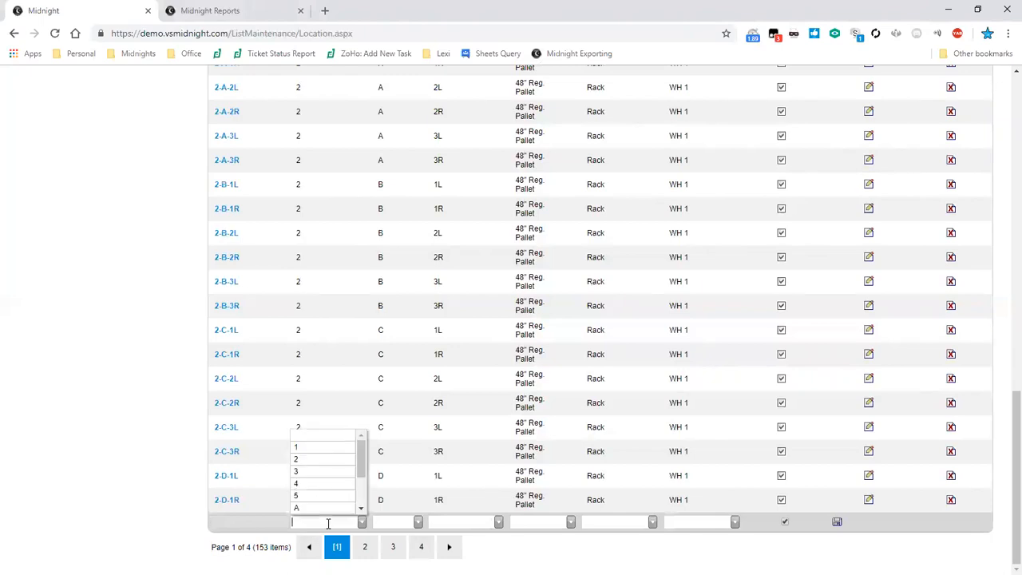
left_click(386, 524)
left_click(387, 526)
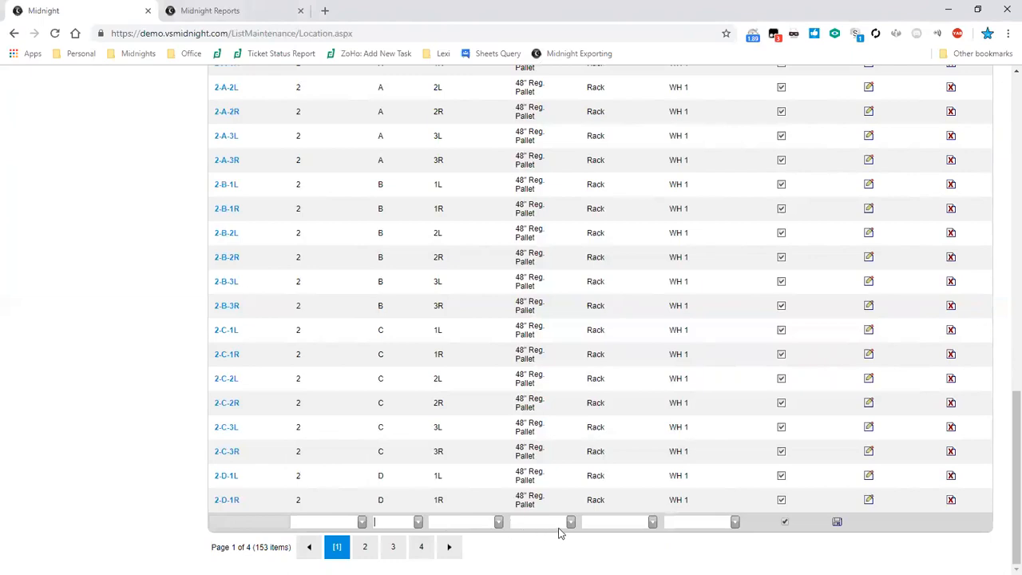
left_click(255, 523)
left_click_drag(1014, 537, 959, 222)
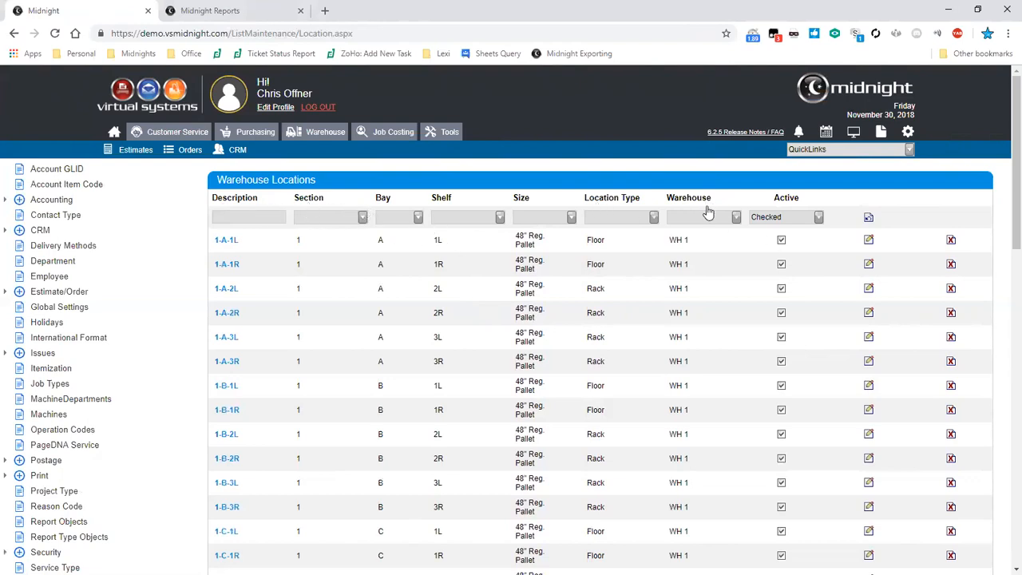
Step: Open the Warehouses list and rename the warehouse "ttt" as Backup
scroll(68, 255, "down", 5)
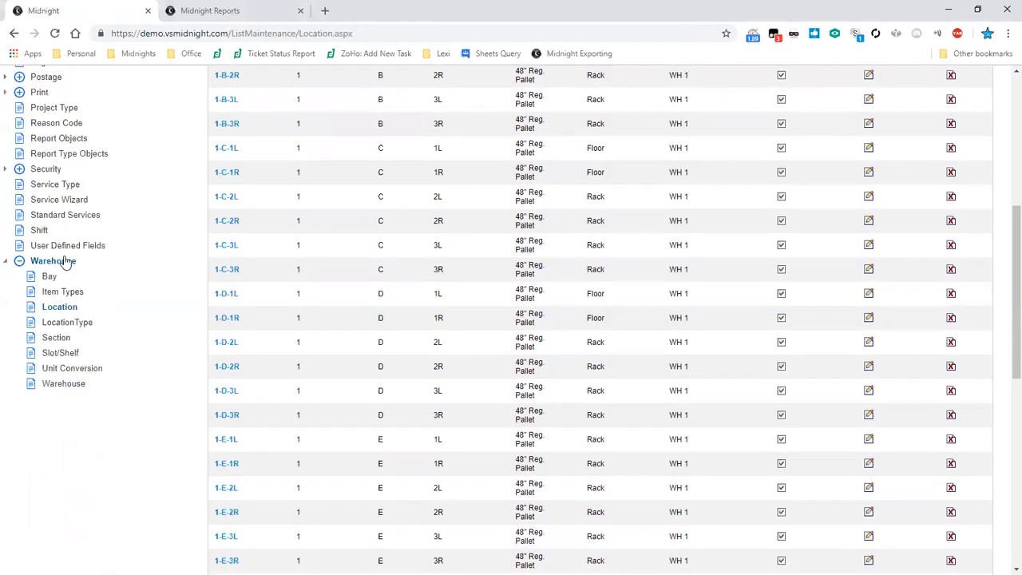
left_click(64, 386)
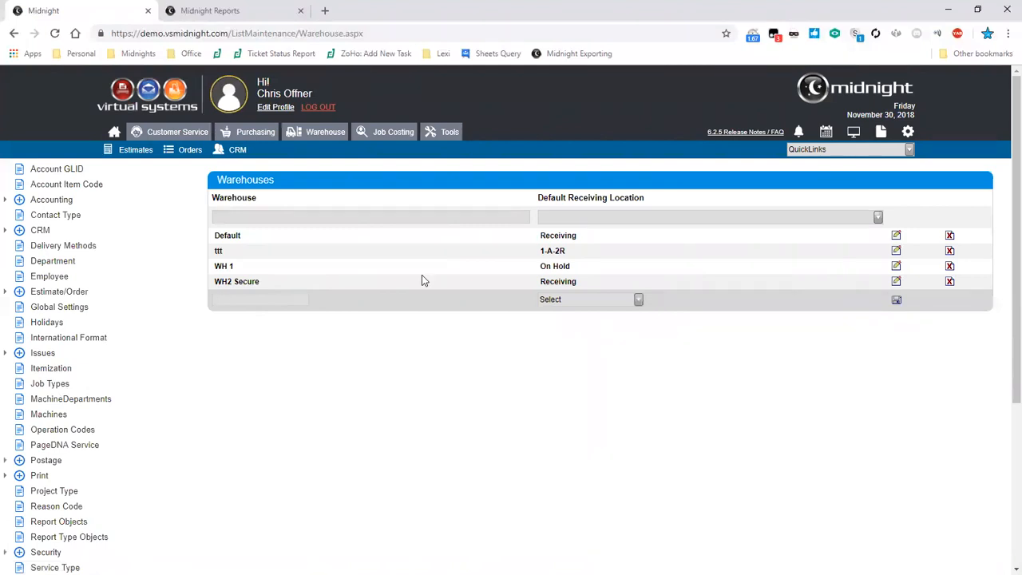
left_click(896, 250)
left_click_drag(254, 248, 182, 254)
type("Backup")
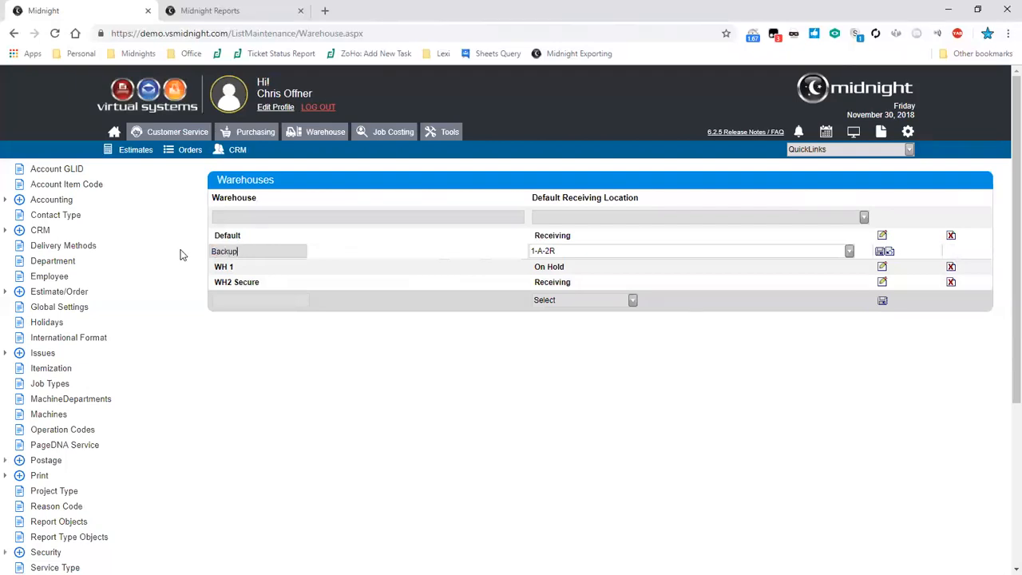
key("Return")
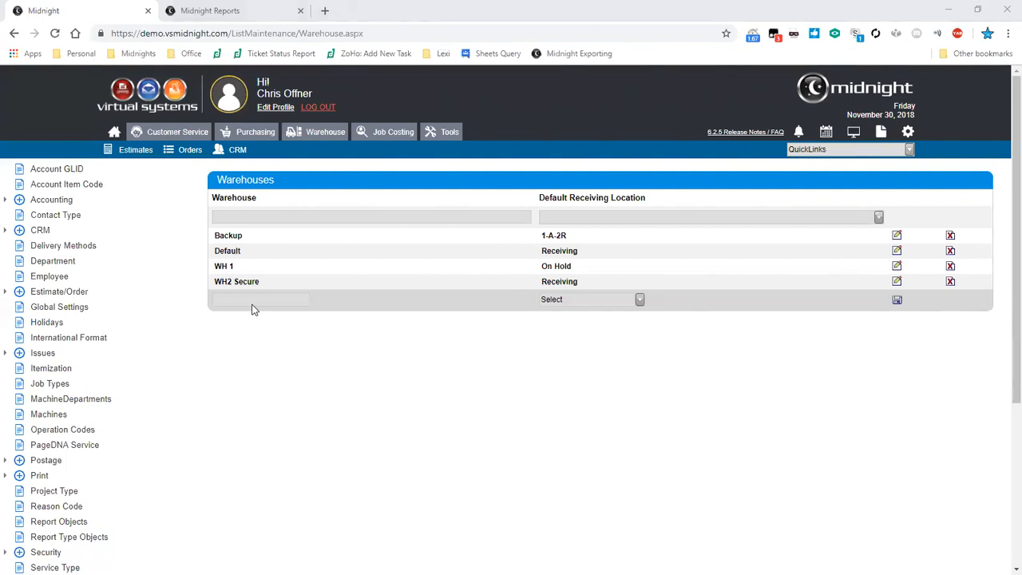
Step: Check the warehouse name and default receiving location filters of the Warehouses list
left_click(240, 219)
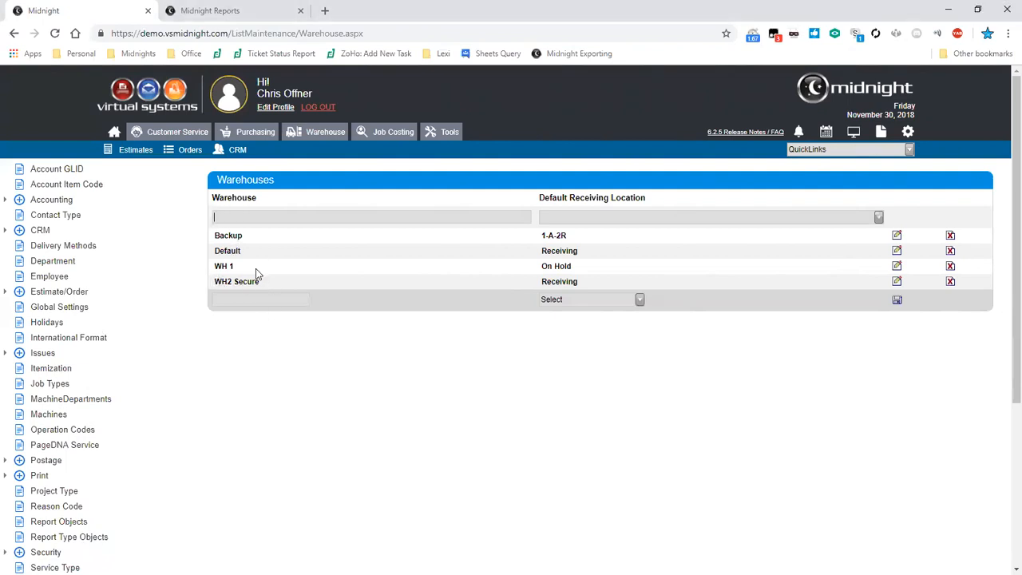
left_click(585, 221)
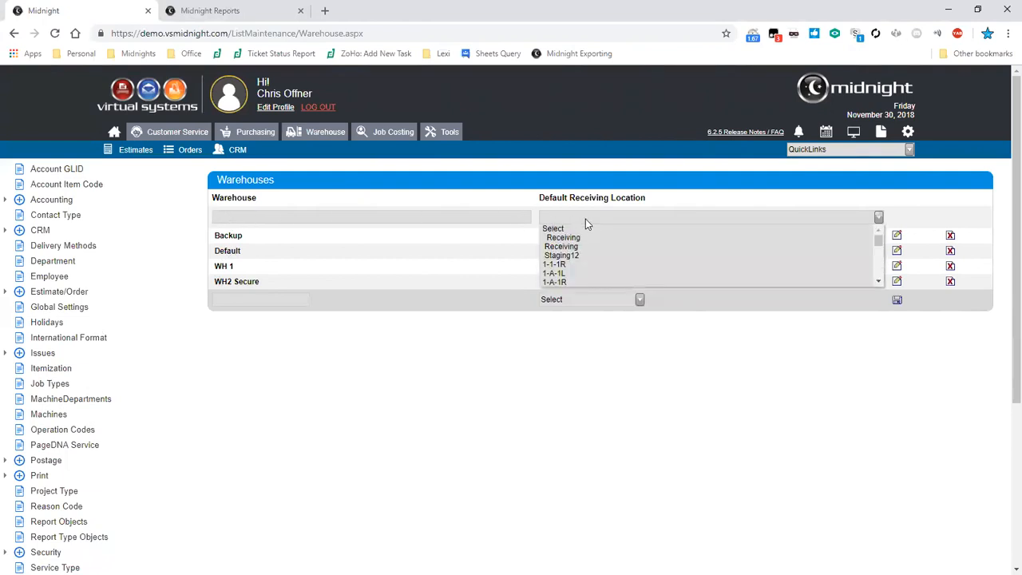
left_click(585, 221)
Step: Return to the Warehouse Locations list and filter it by the description 2
scroll(117, 391, "down", 4)
left_click(63, 445)
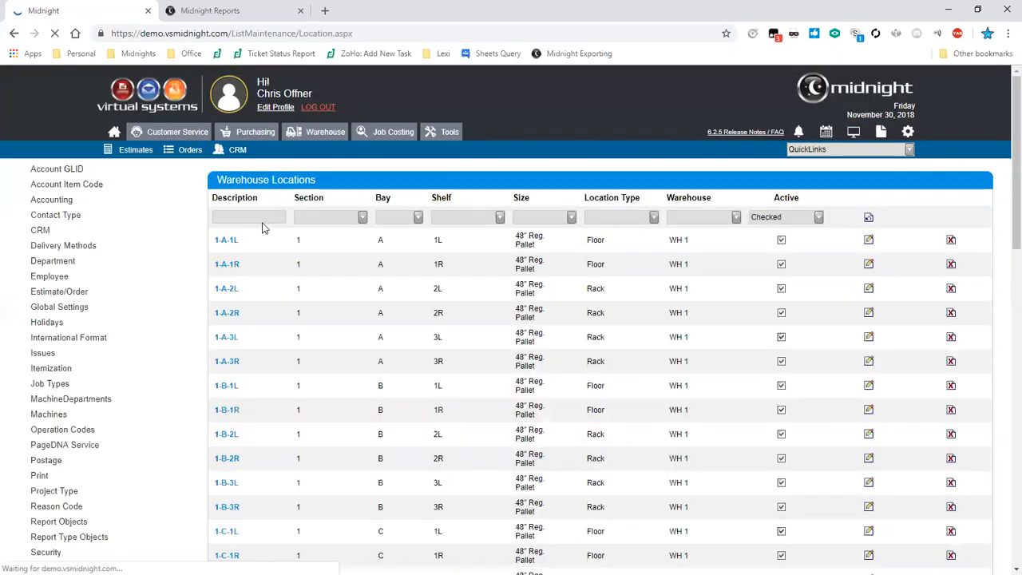
left_click(261, 218)
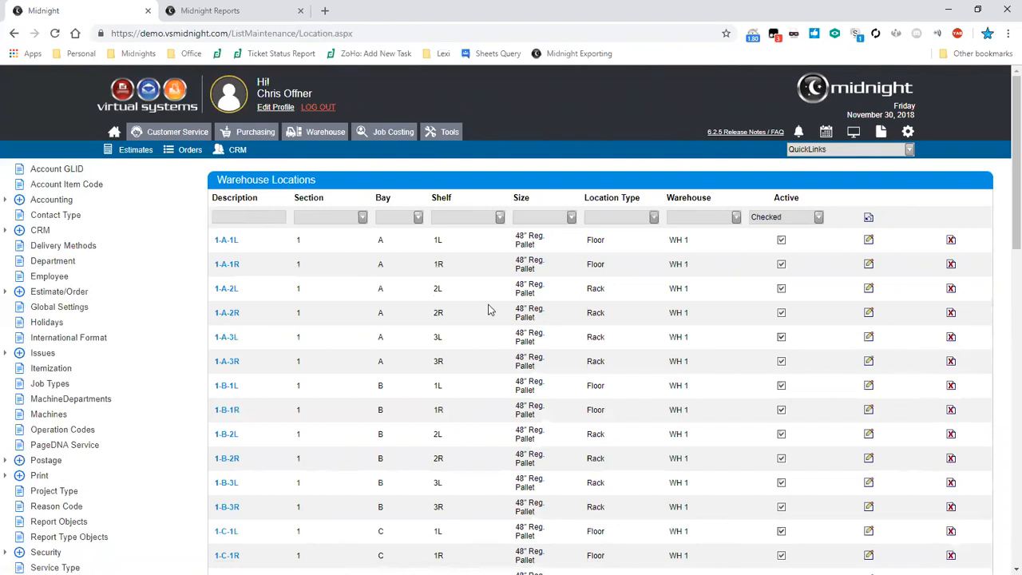
type("2")
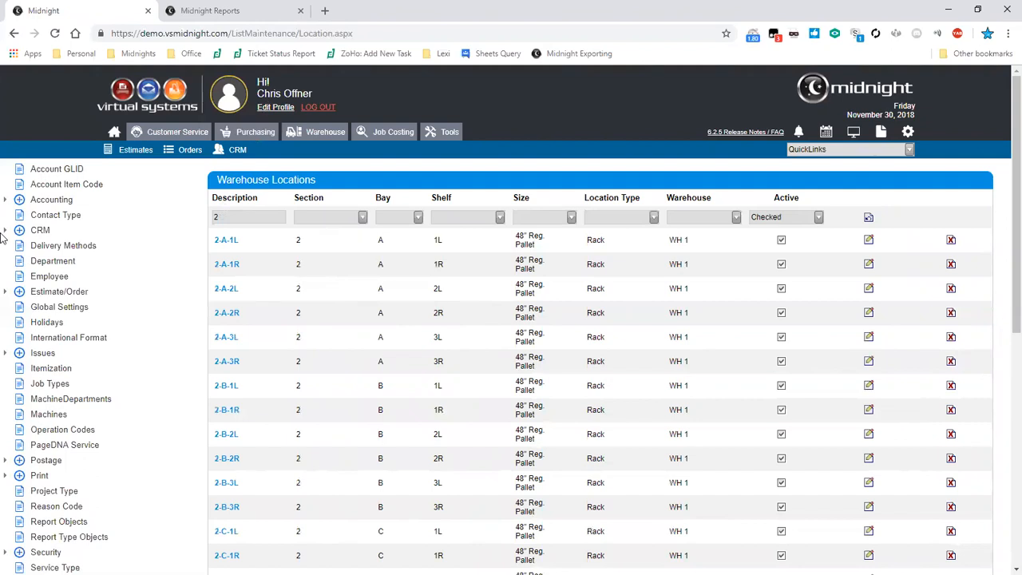
Step: View the warehouse location type, section and slot/shelf lists in turn
scroll(48, 278, "down", 1)
scroll(48, 278, "down", 5)
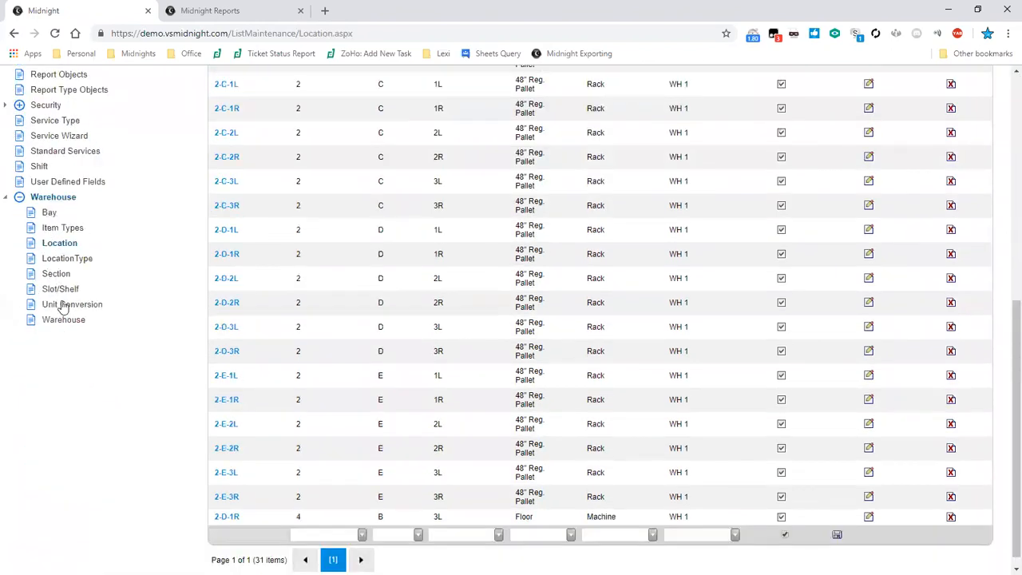
left_click(70, 259)
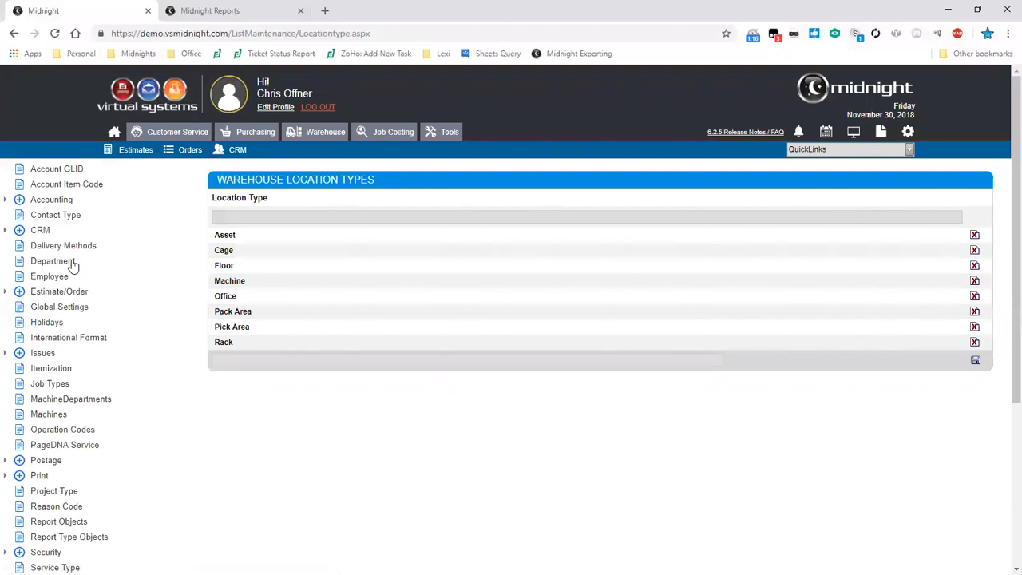
scroll(71, 264, "down", 3)
left_click(61, 473)
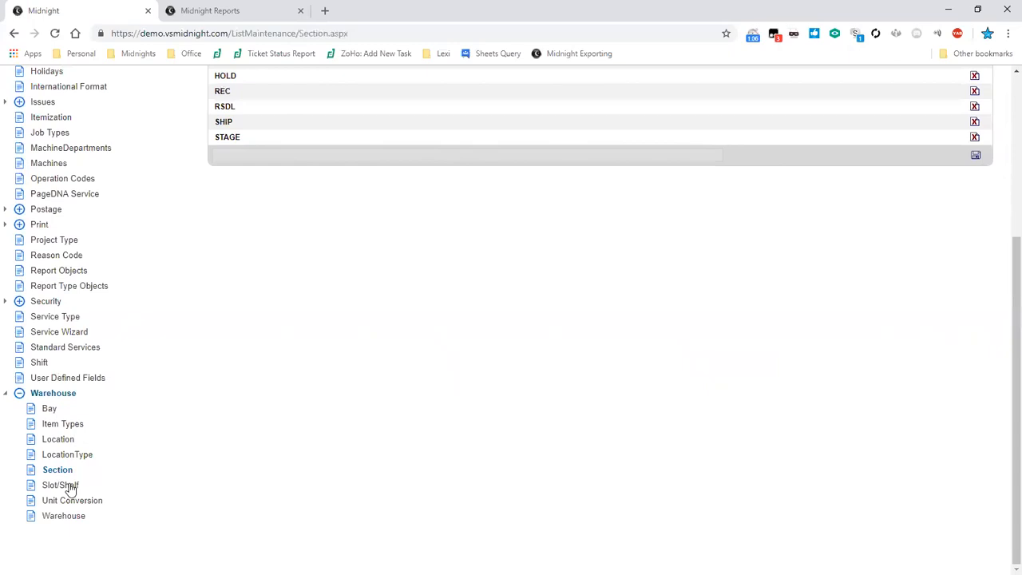
left_click(69, 485)
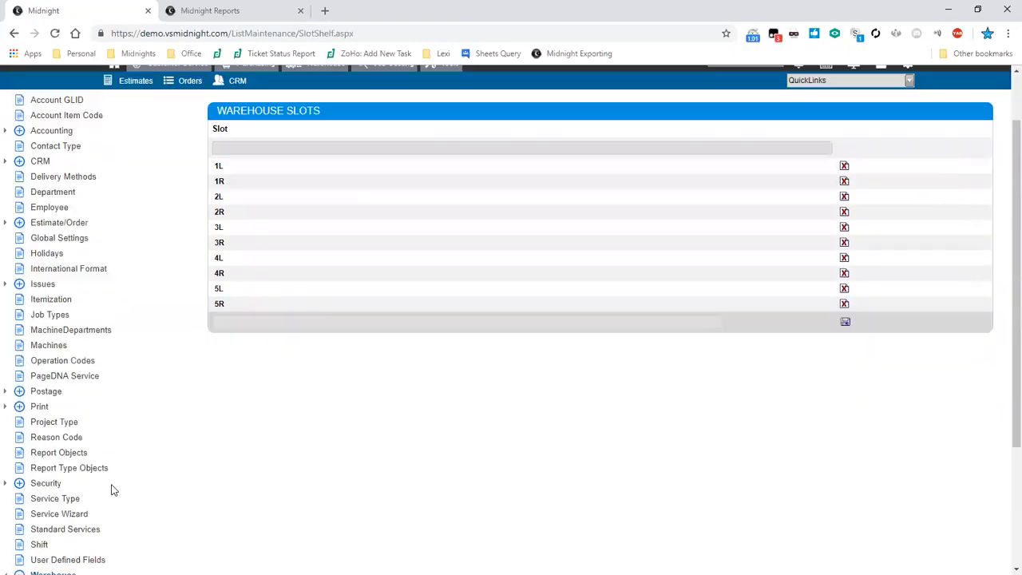
Step: Open the warehouse bays list and check the entry field for adding a new bay
left_click(49, 409)
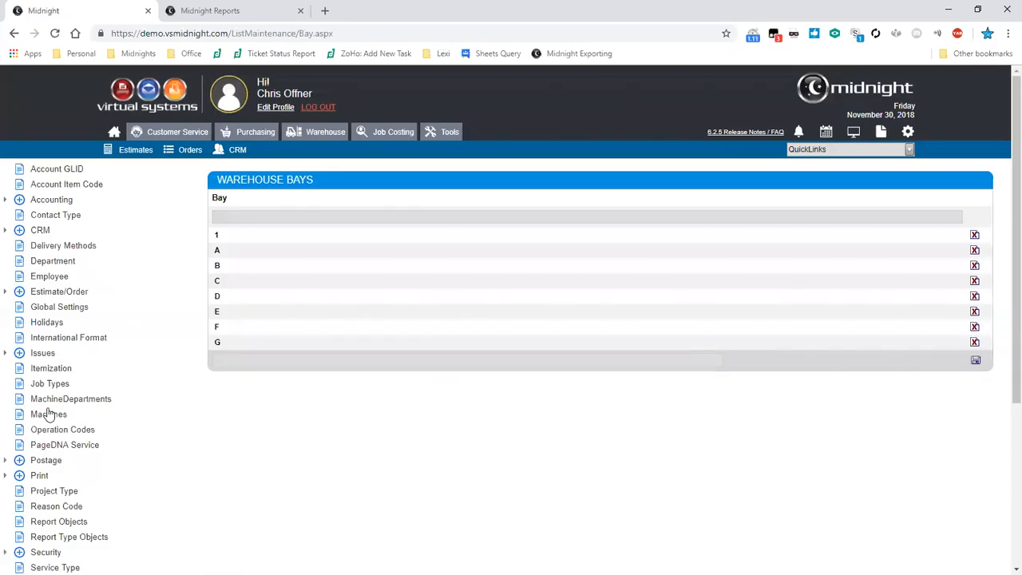
left_click(365, 356)
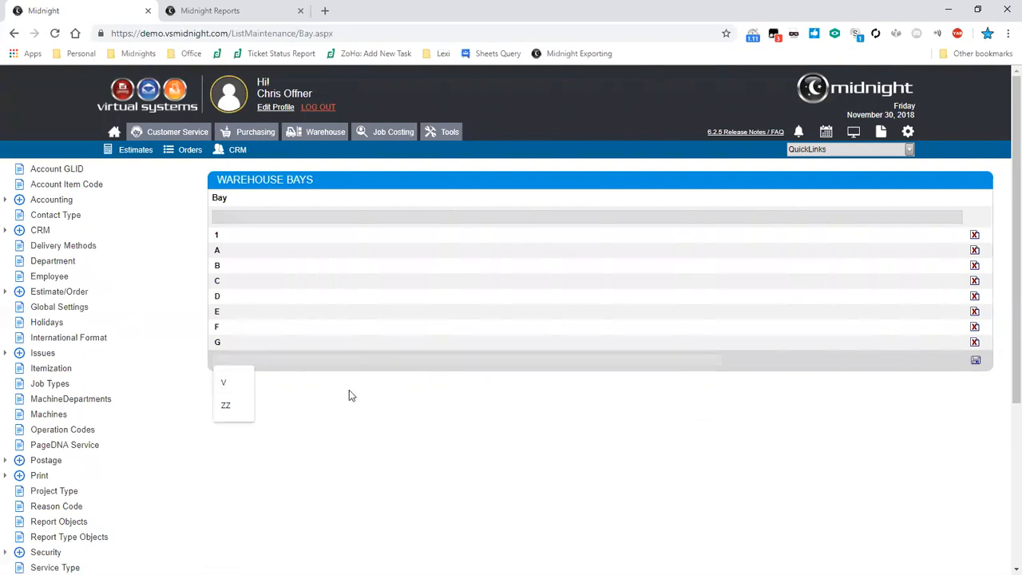
left_click(492, 420)
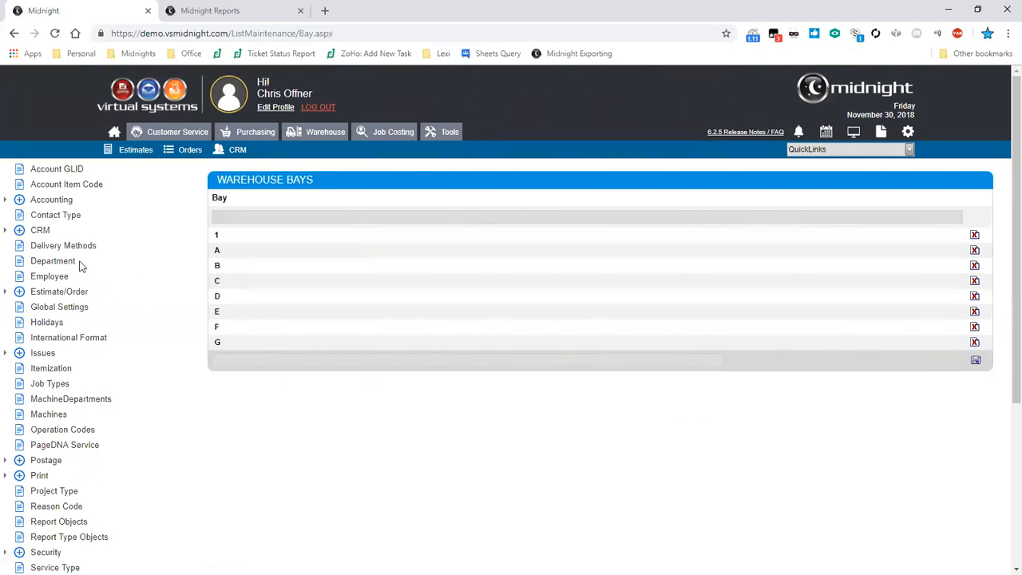
Step: Open the warehouse item types list and examine the envelope and paper types and their Show On Calc setting
scroll(80, 266, "down", 3)
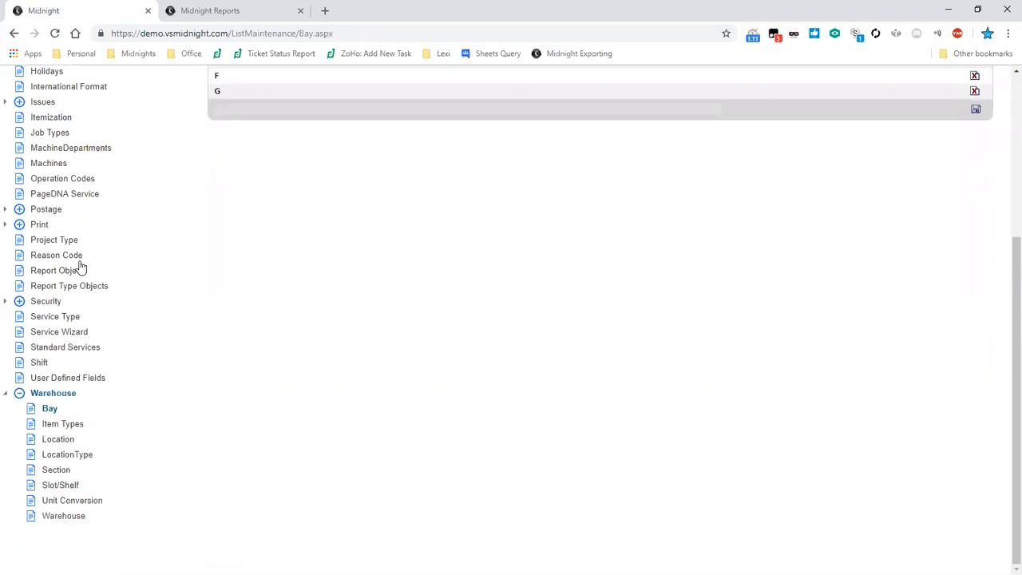
left_click(70, 425)
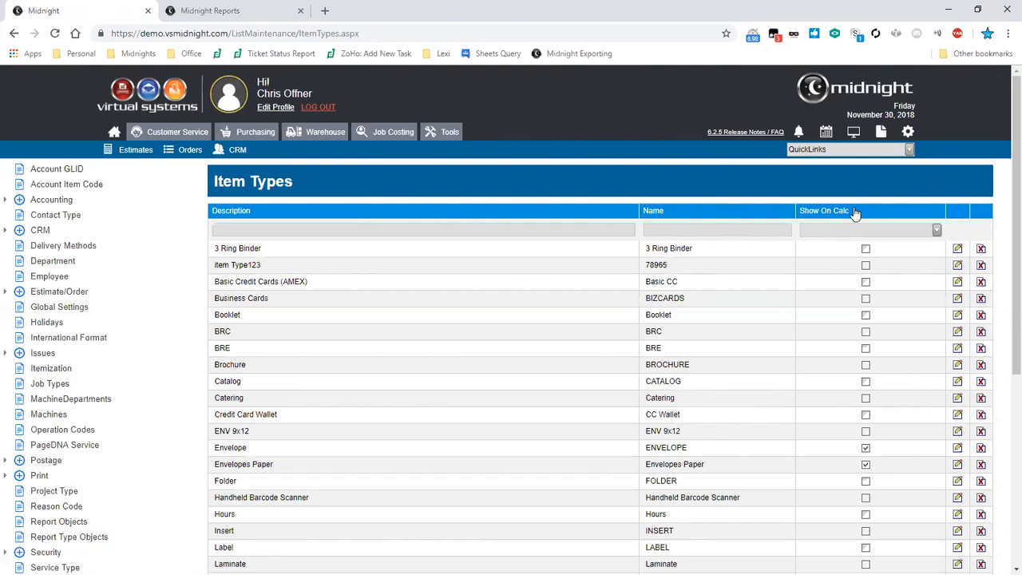
left_click_drag(250, 452, 207, 448)
left_click(239, 448)
scroll(240, 451, "down", 4)
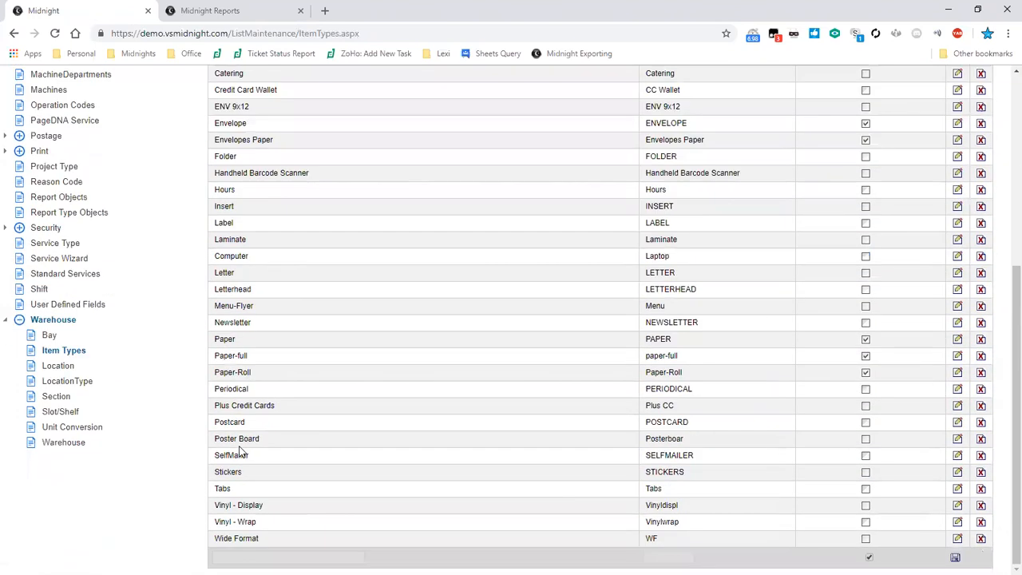
left_click_drag(256, 375, 217, 375)
left_click_drag(245, 341, 212, 343)
left_click(268, 404)
scroll(292, 480, "up", 5)
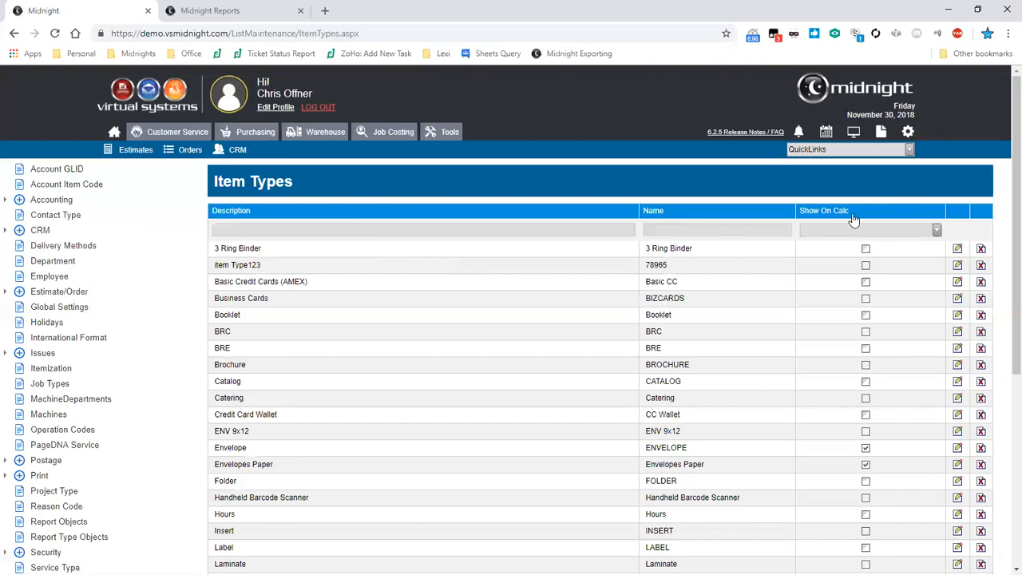
Step: Open User Defined Fields for the Item module and look through its full list of fields
scroll(99, 226, "down", 4)
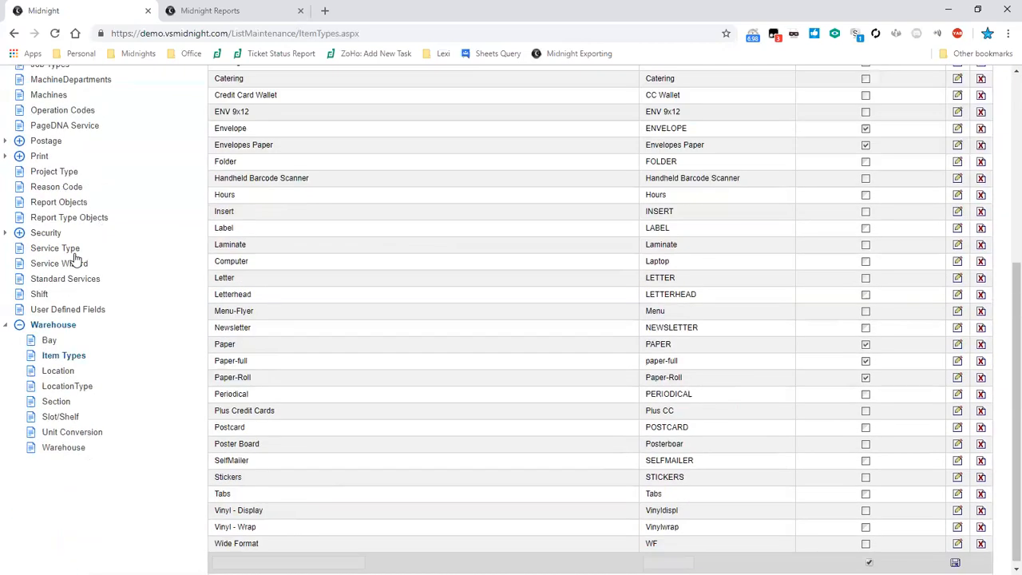
left_click(7, 325)
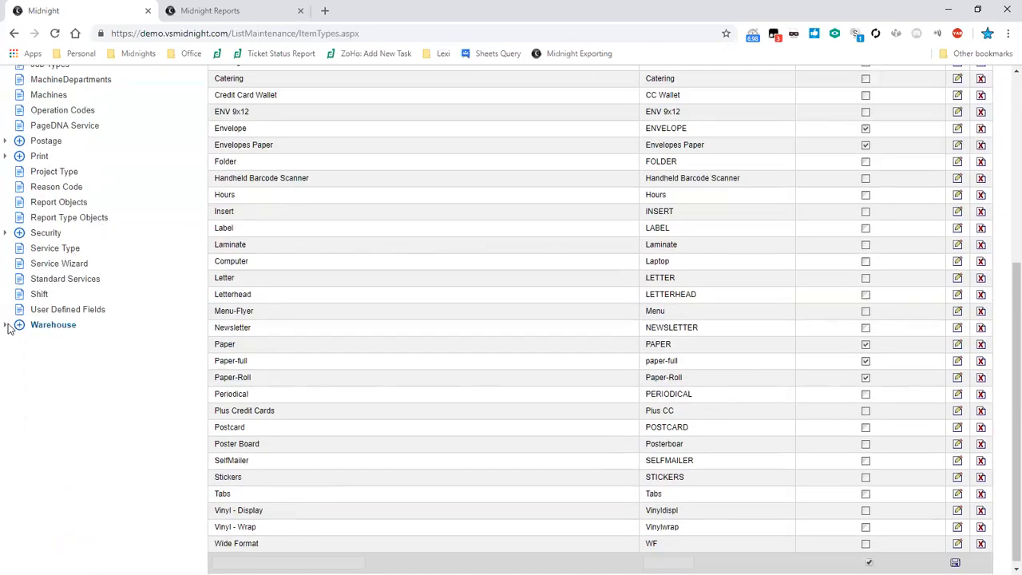
left_click(50, 312)
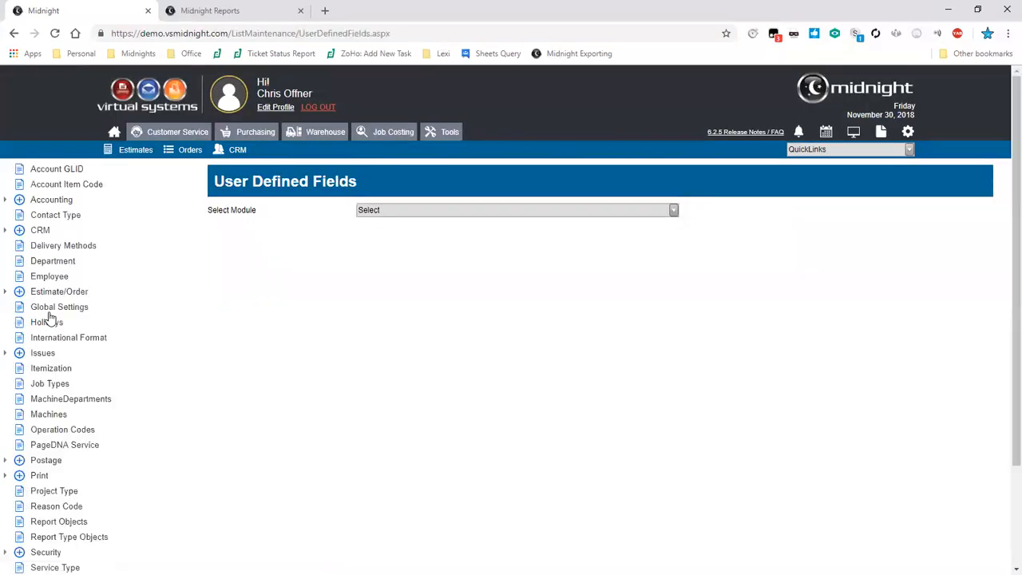
left_click(365, 210)
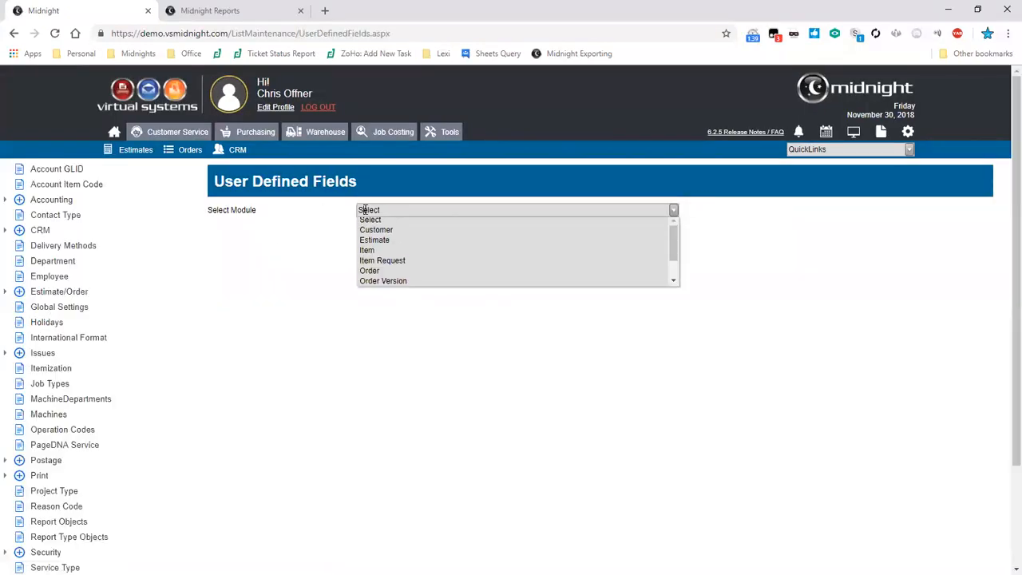
left_click(370, 254)
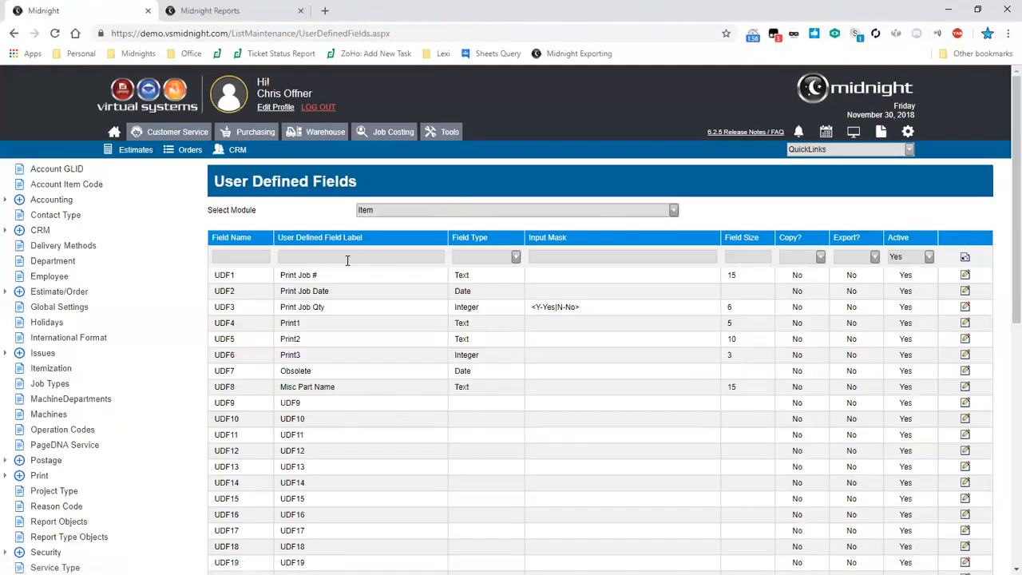
scroll(346, 260, "down", 5)
scroll(347, 266, "down", 1)
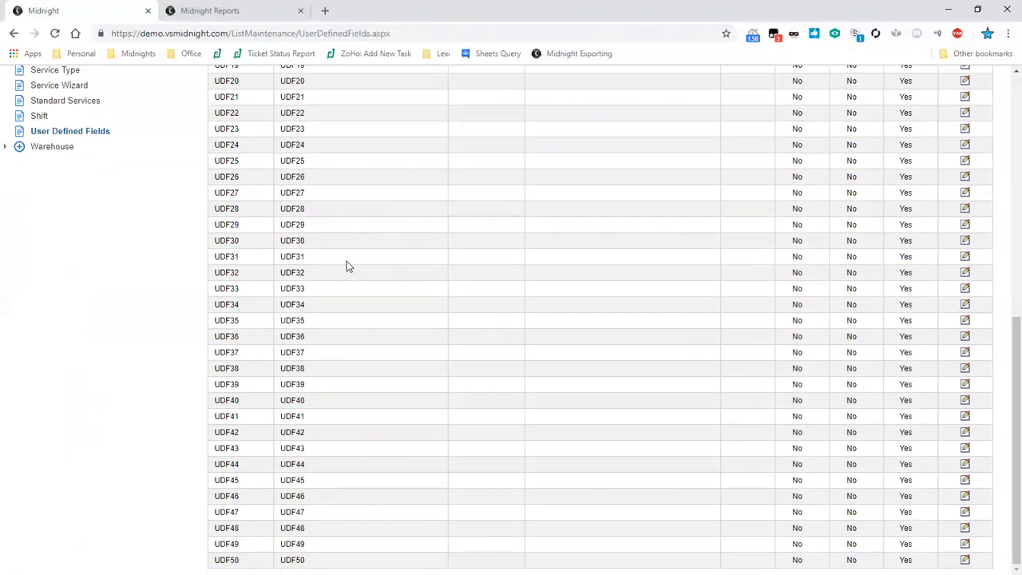
scroll(491, 375, "up", 4)
scroll(491, 375, "up", 2)
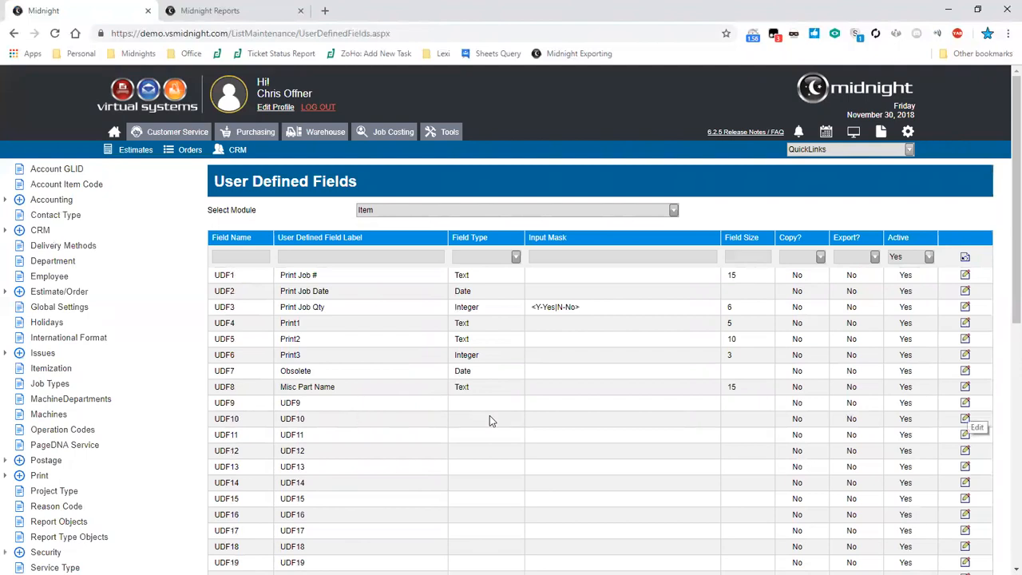
Step: Open the UDF9 field of the Item module for editing, check its label and field type options, and cancel the edit
left_click(966, 403)
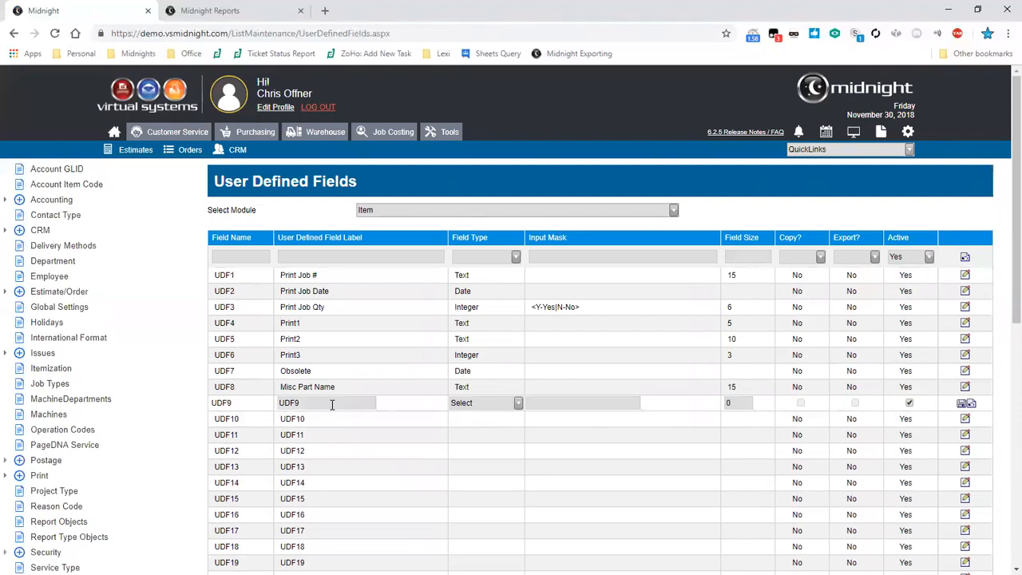
double_click(294, 404)
left_click(473, 425)
left_click(483, 403)
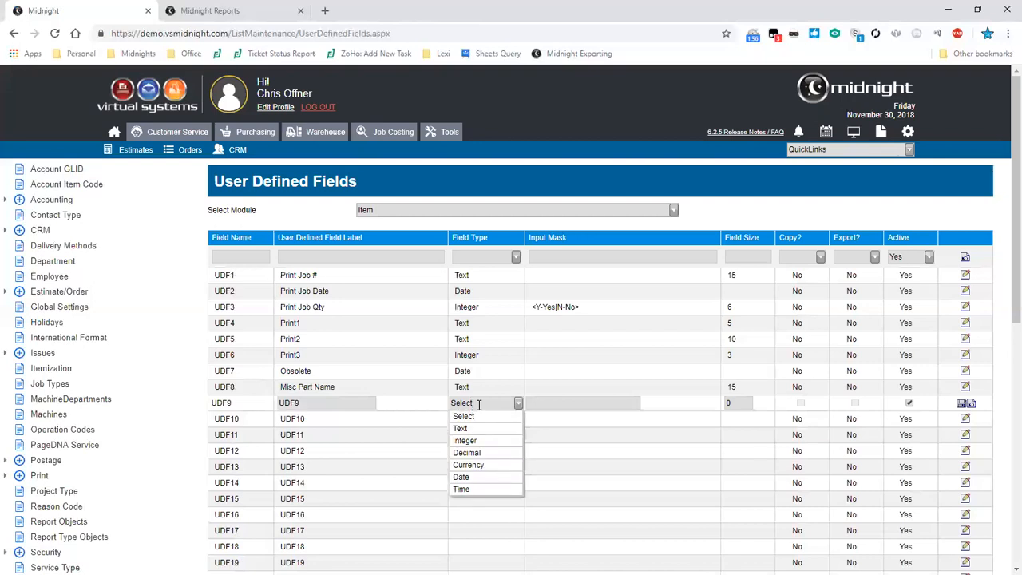
left_click(474, 459)
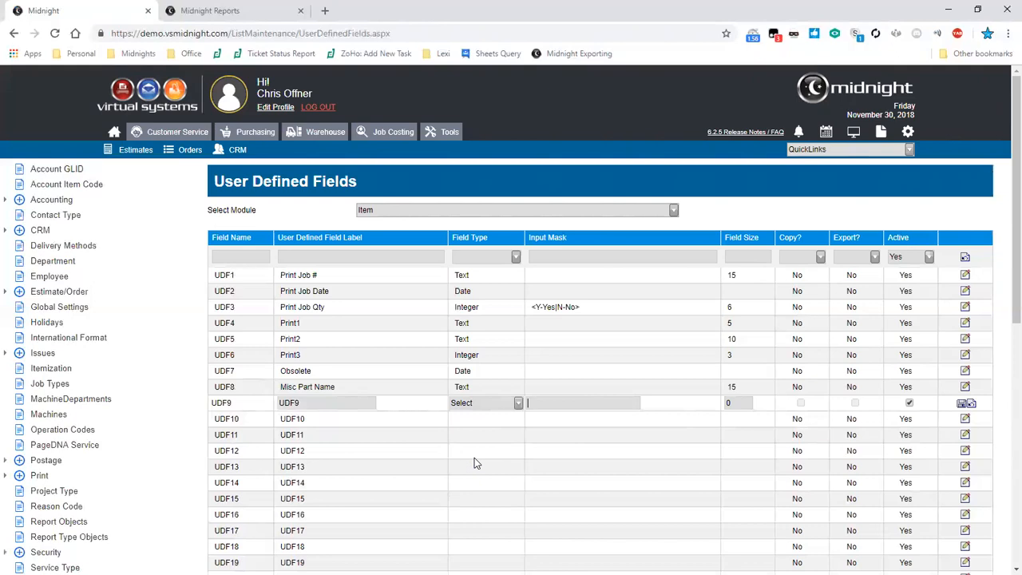
key("Tab")
left_click(993, 403)
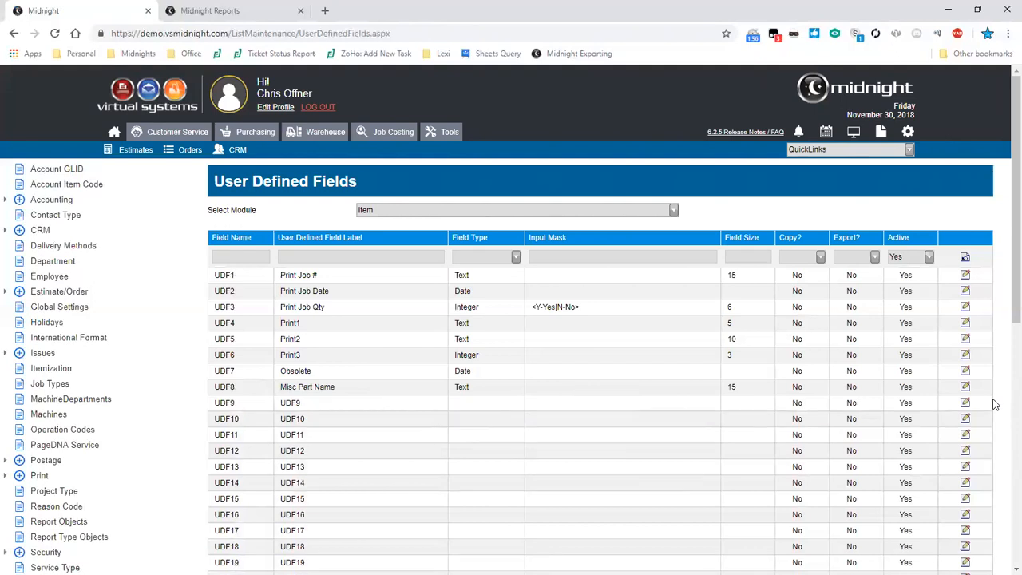
Step: Look through the list of modules that can have user defined fields, keeping Item selected
left_click(674, 211)
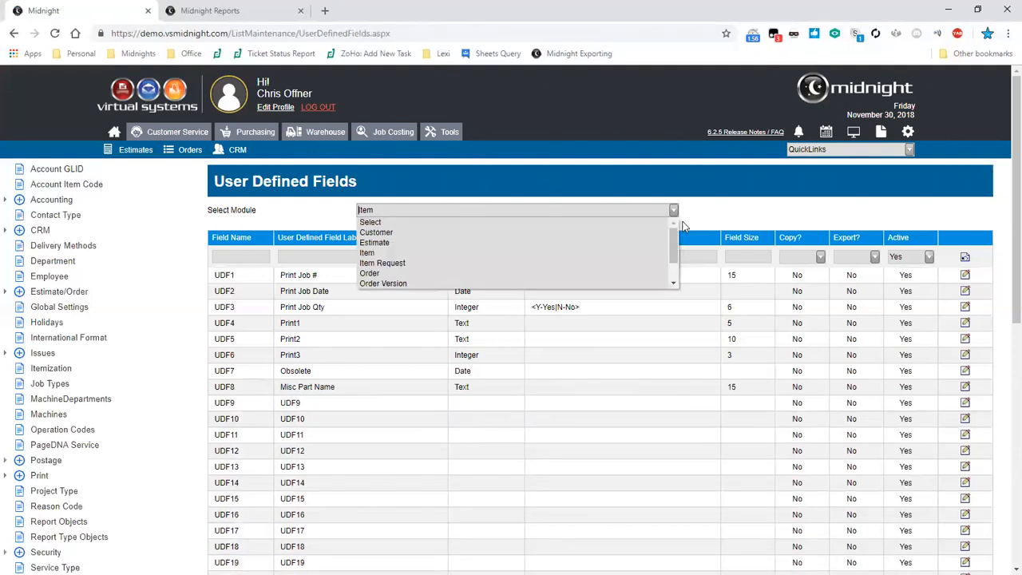
scroll(683, 226, "down", 1)
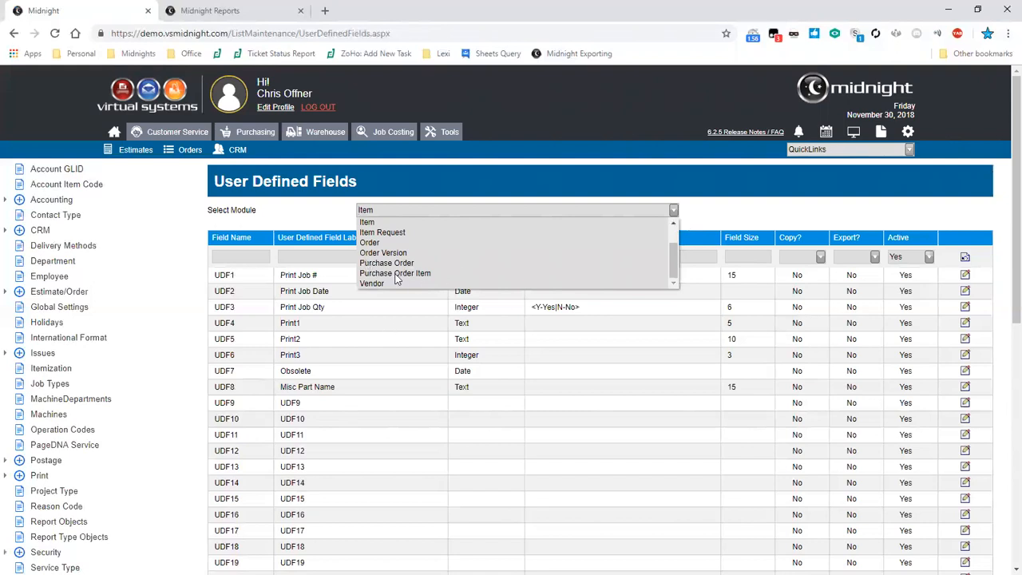
left_click(328, 217)
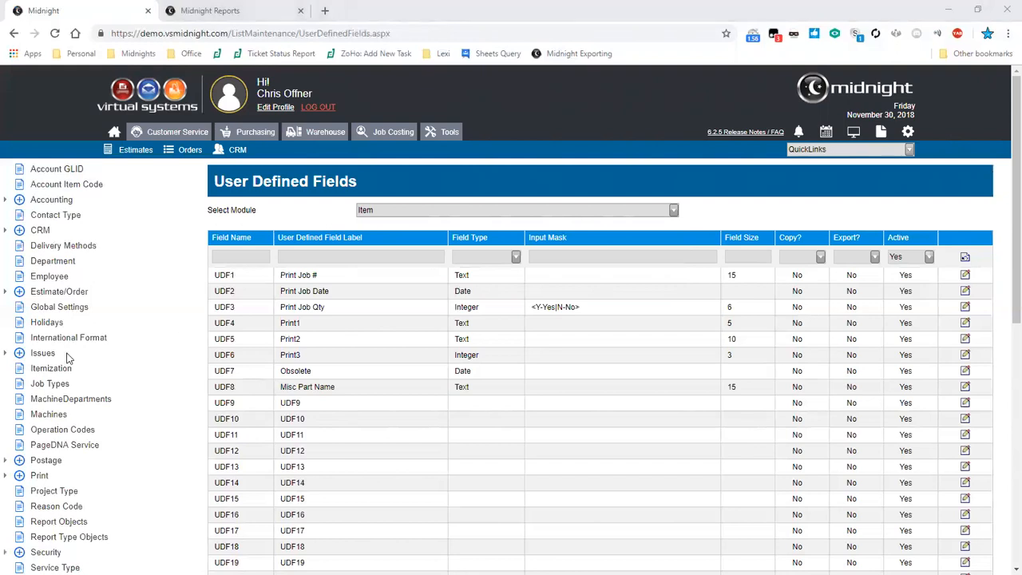
Step: View the Reason Codes list and the Auto Deduct Inventory options in the company's Global Settings
scroll(68, 358, "down", 2)
left_click(57, 383)
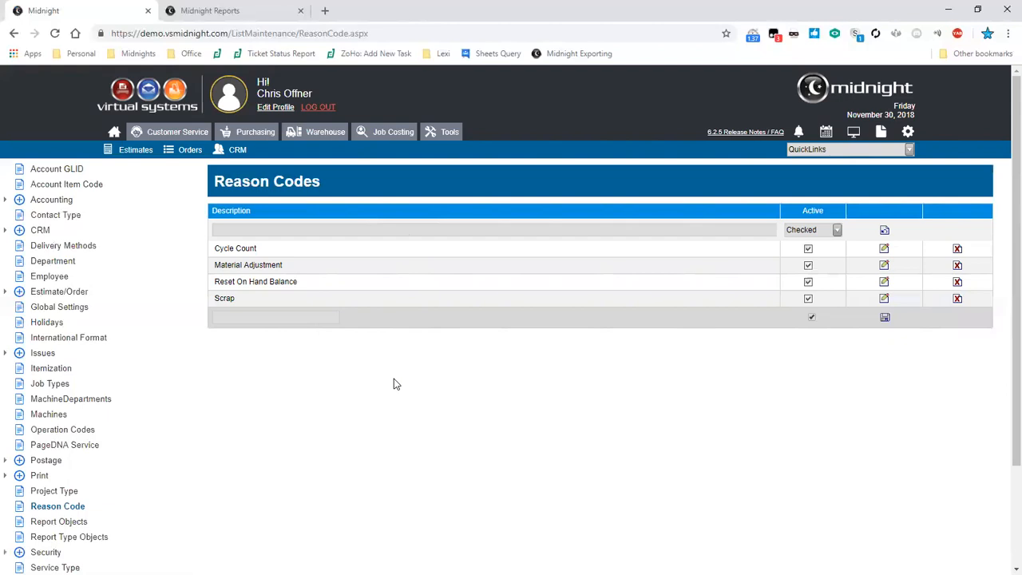
left_click(60, 311)
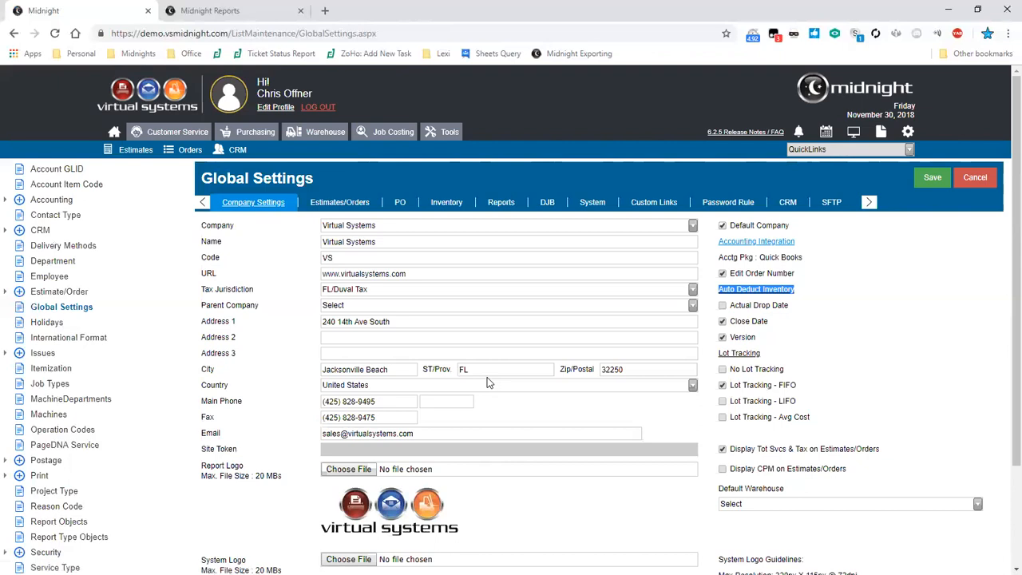
left_click(487, 378)
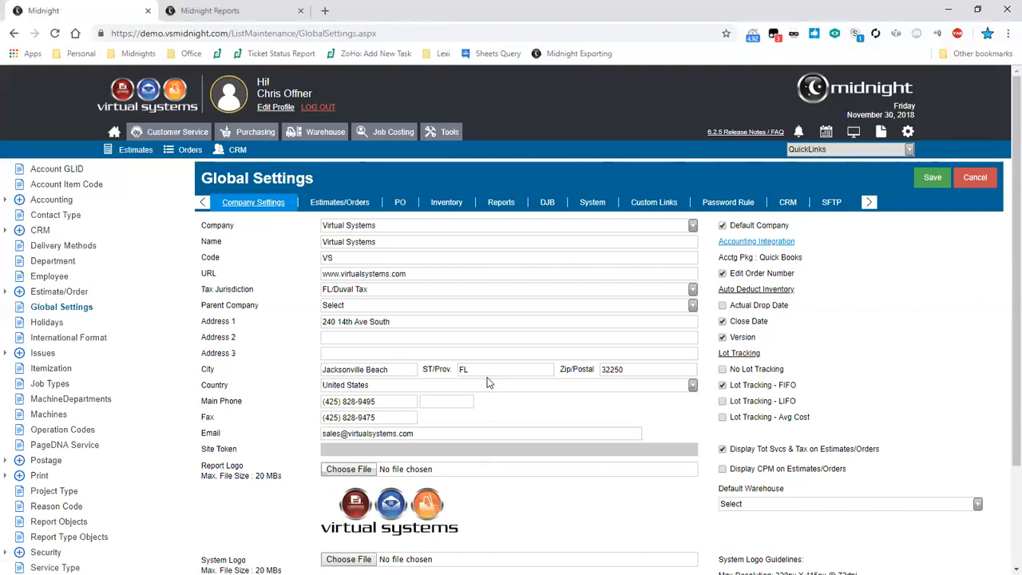
Step: Examine the inventory Global Settings: the inventory subs link on orders and the recipients of the reorder point email notification
left_click(449, 205)
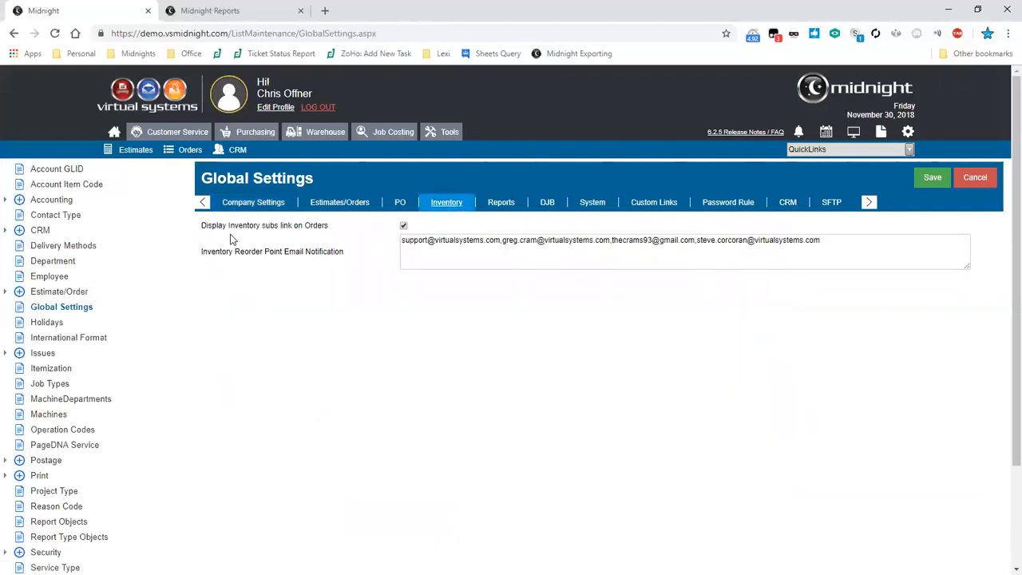
left_click_drag(202, 227, 342, 229)
left_click(327, 228)
left_click_drag(203, 251, 347, 252)
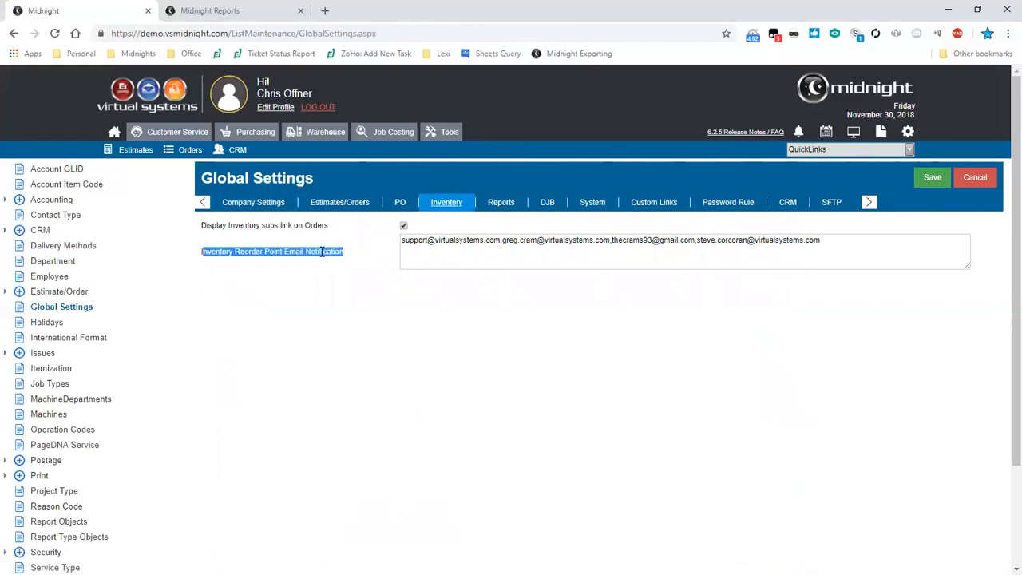
left_click(347, 289)
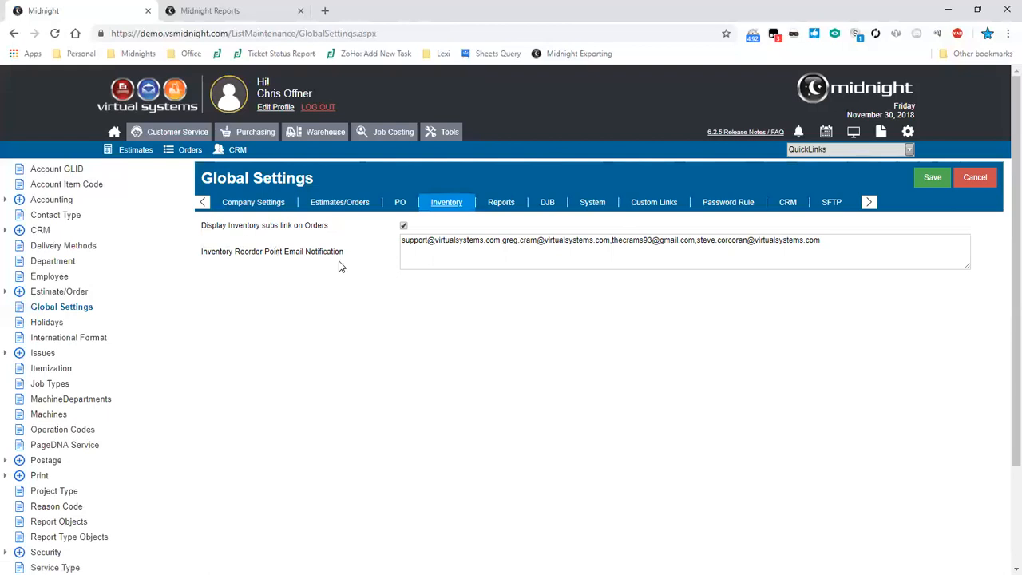
left_click_drag(822, 241, 697, 240)
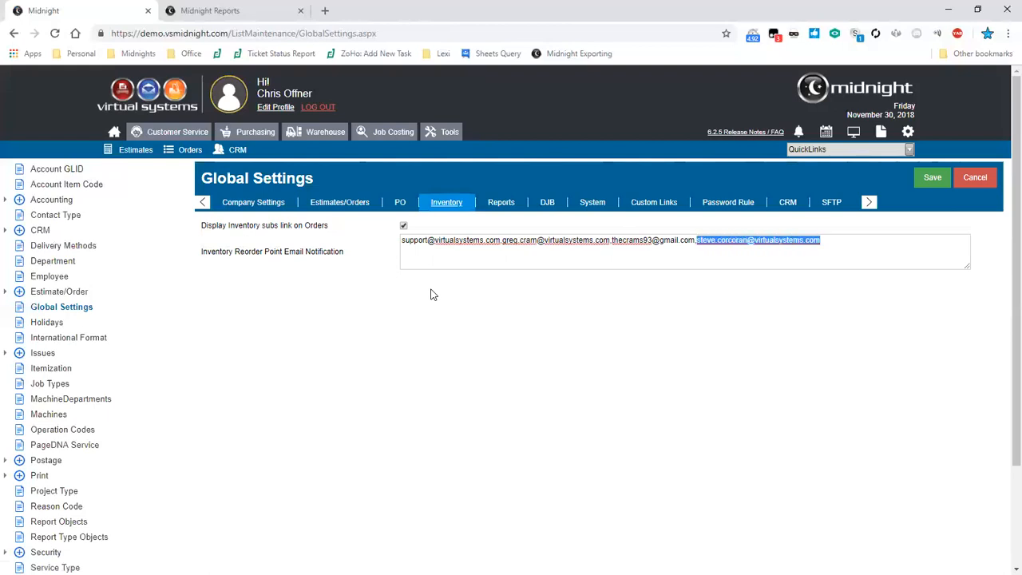
left_click(697, 240)
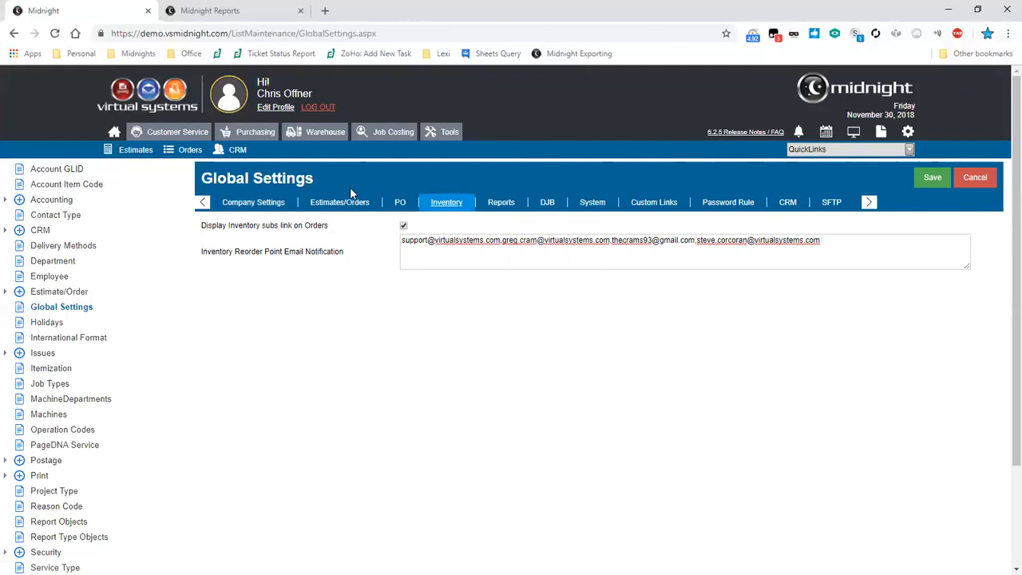
Step: Open the warehouse inventory item search and look over its column filters, including Active, Item Type, Item Code and Customer Name
left_click(319, 136)
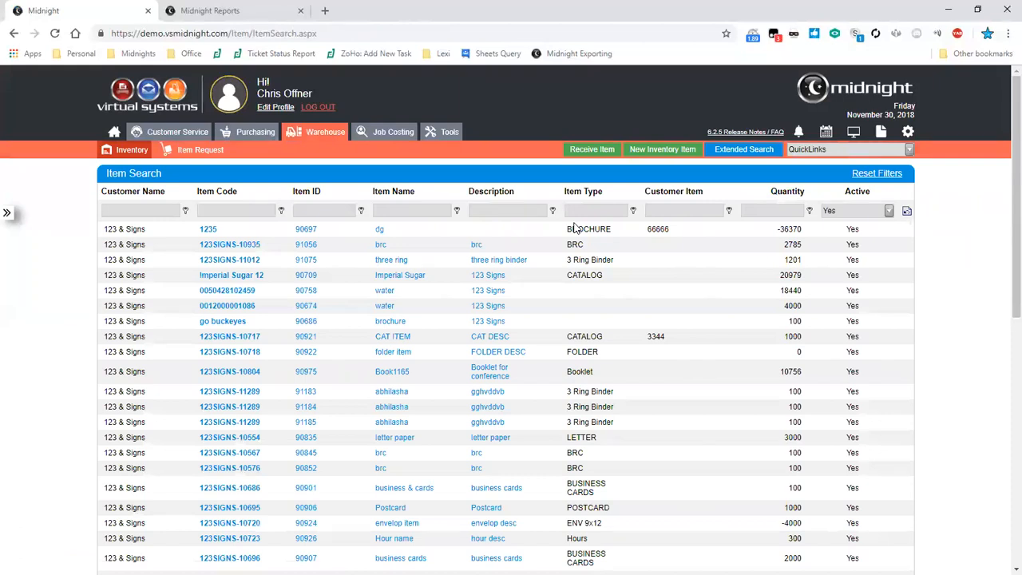
left_click(851, 215)
left_click(850, 216)
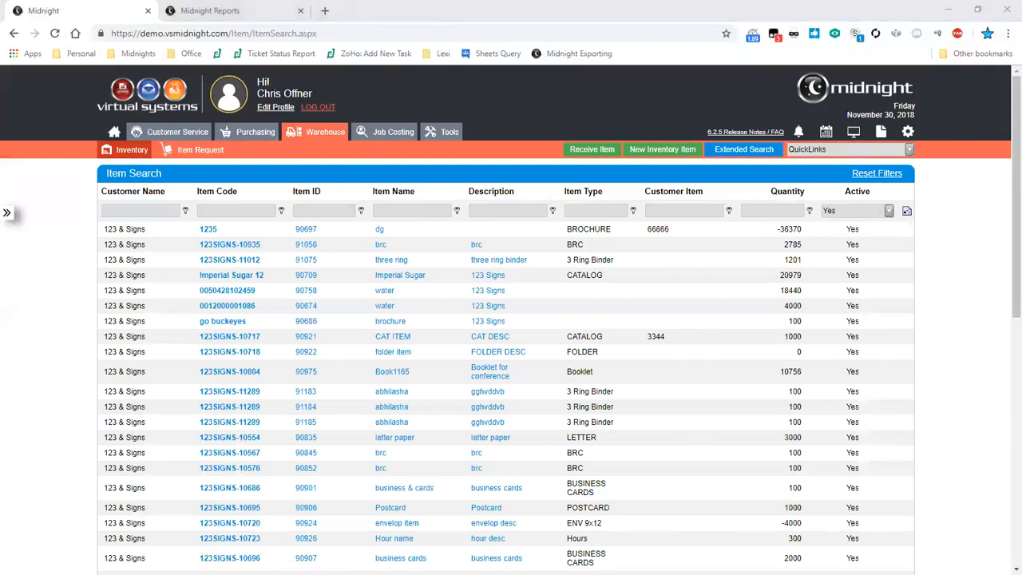
left_click(681, 211)
left_click(604, 209)
left_click(511, 213)
left_click(395, 214)
left_click(336, 214)
left_click(258, 211)
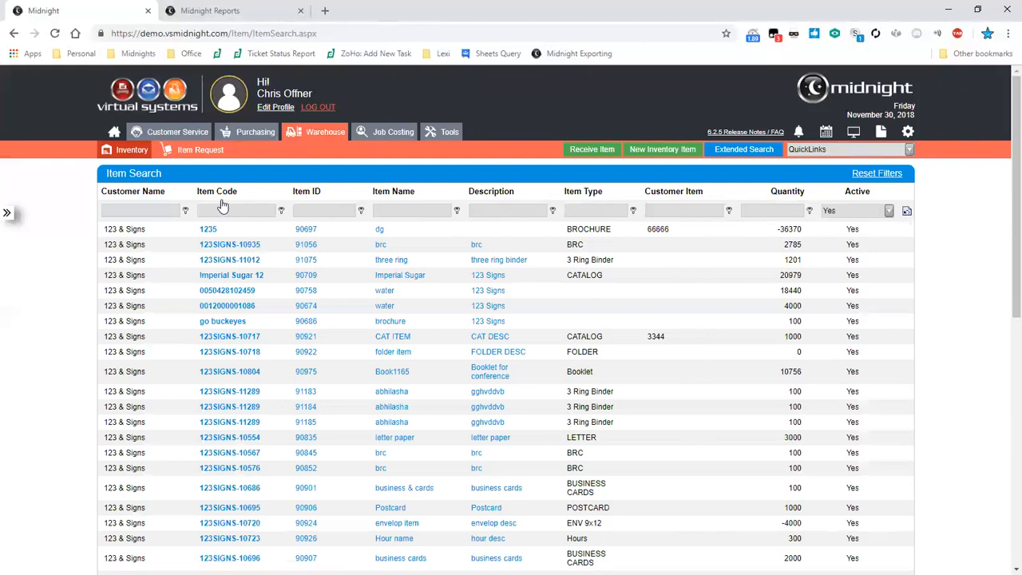
left_click(165, 209)
left_click(435, 211)
Step: Sort the item list by Item Code and by Item ID, and reset the filters
left_click(223, 194)
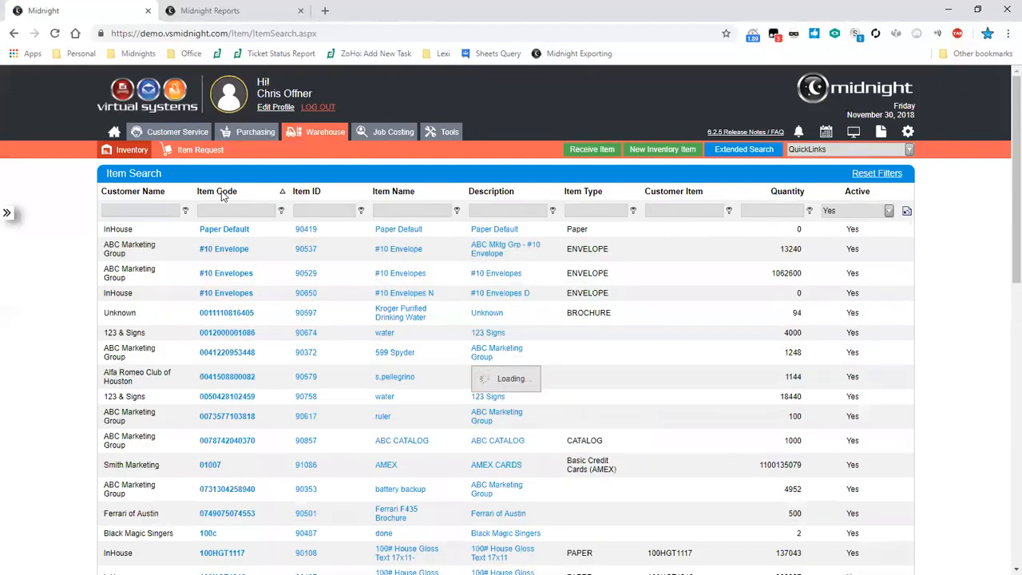
left_click(307, 196)
left_click(307, 196)
left_click(307, 196)
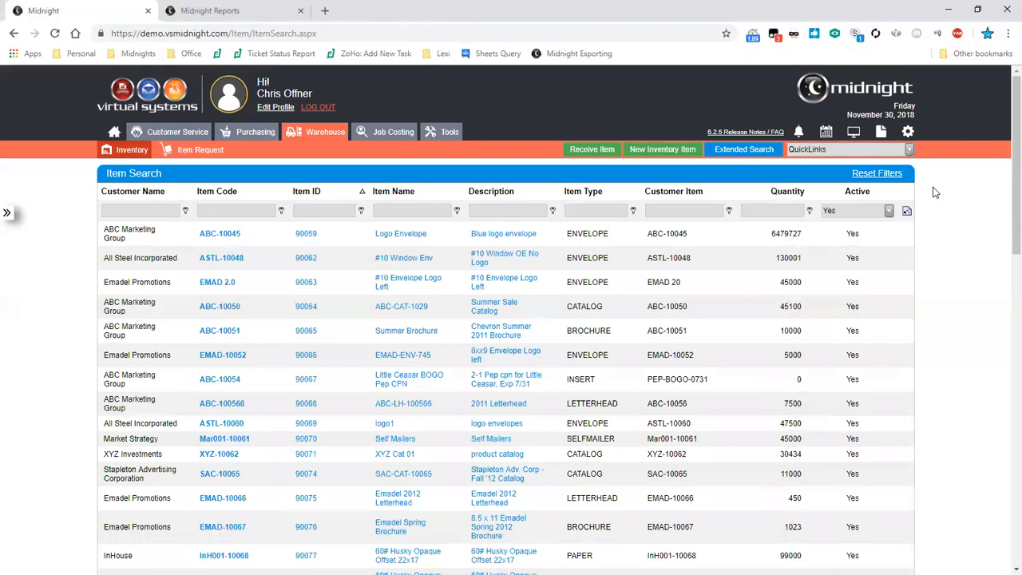
left_click(876, 173)
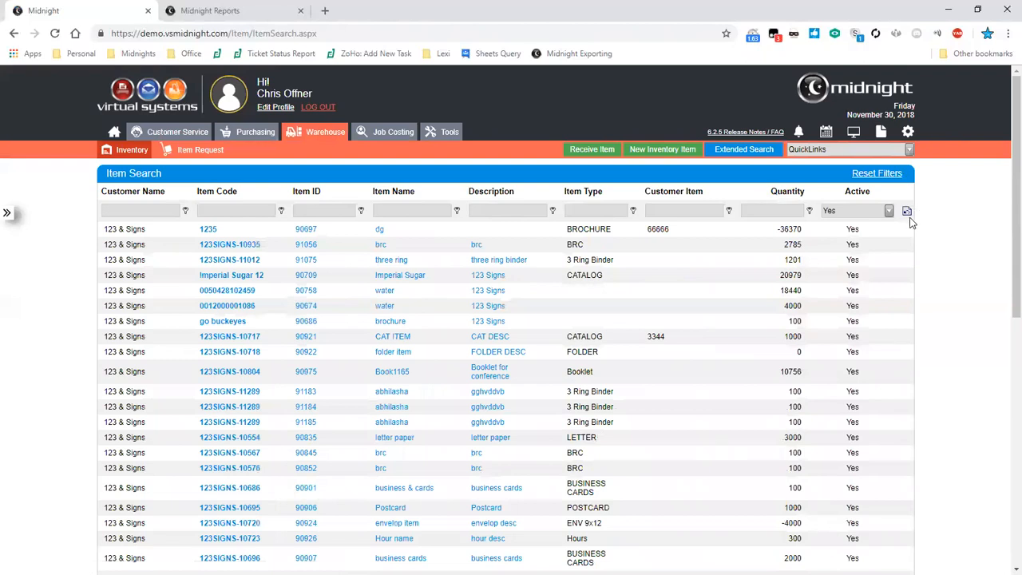
Step: Clear the item list's Active filter and set it back to Yes
left_click(907, 214)
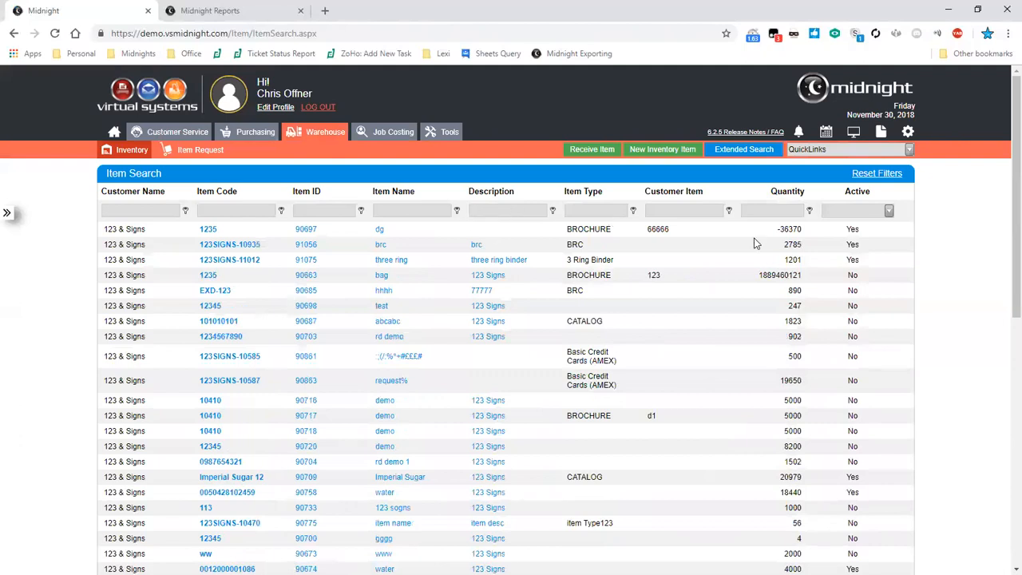
left_click(863, 211)
left_click(840, 231)
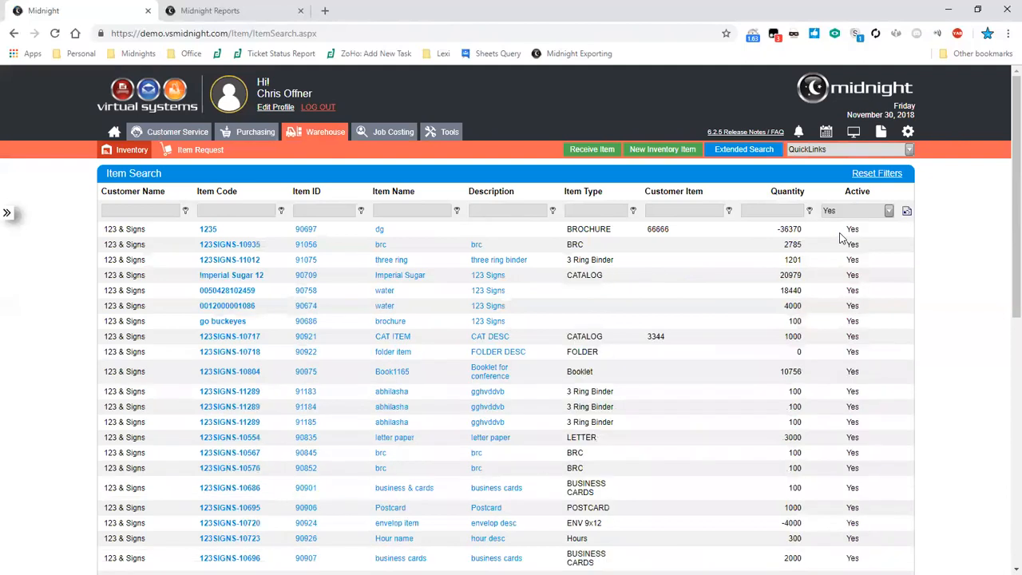
Step: Open the extended item search and review its user defined field, location and customer code criteria
left_click(734, 157)
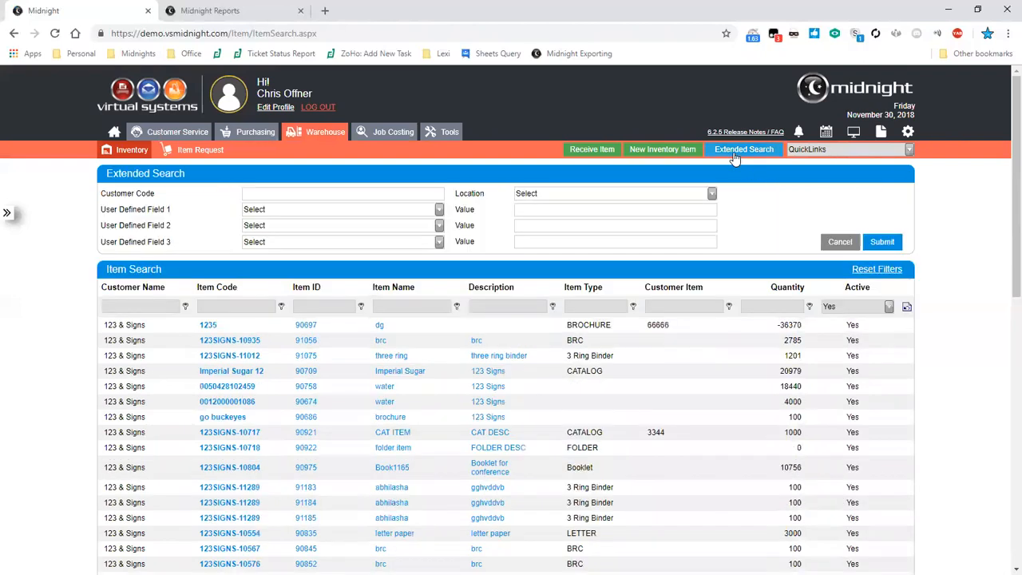
left_click(440, 210)
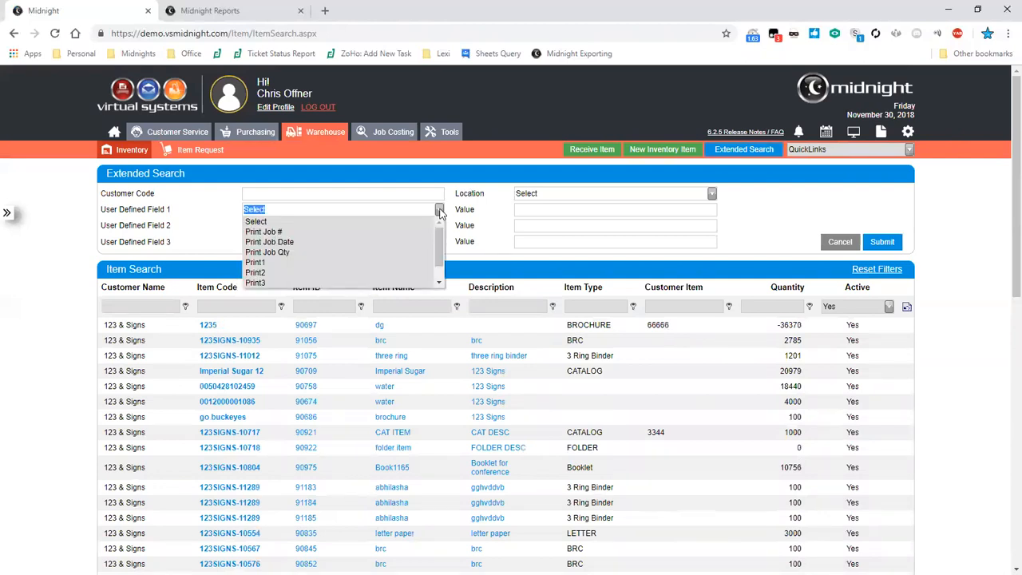
left_click(440, 212)
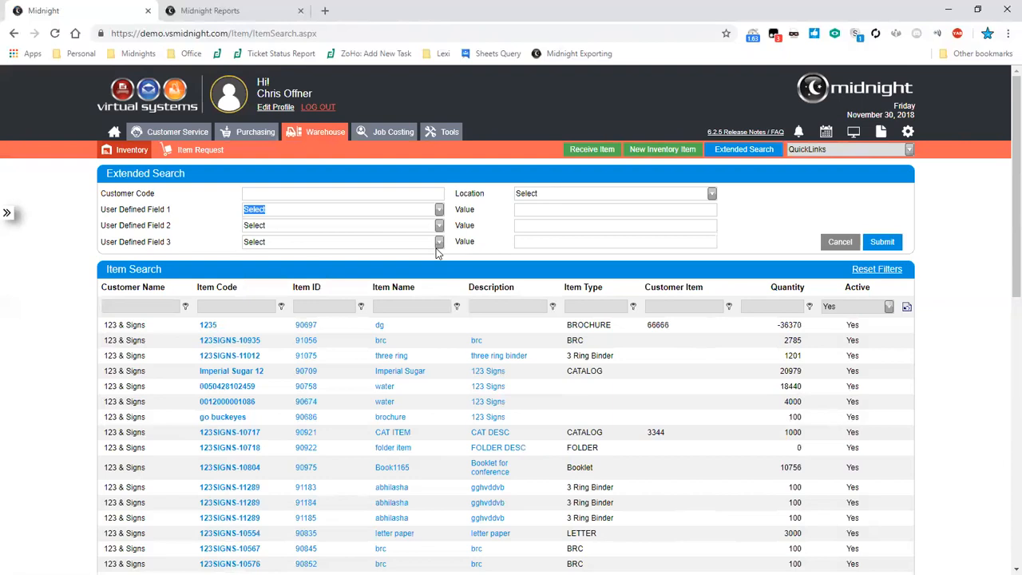
left_click(712, 193)
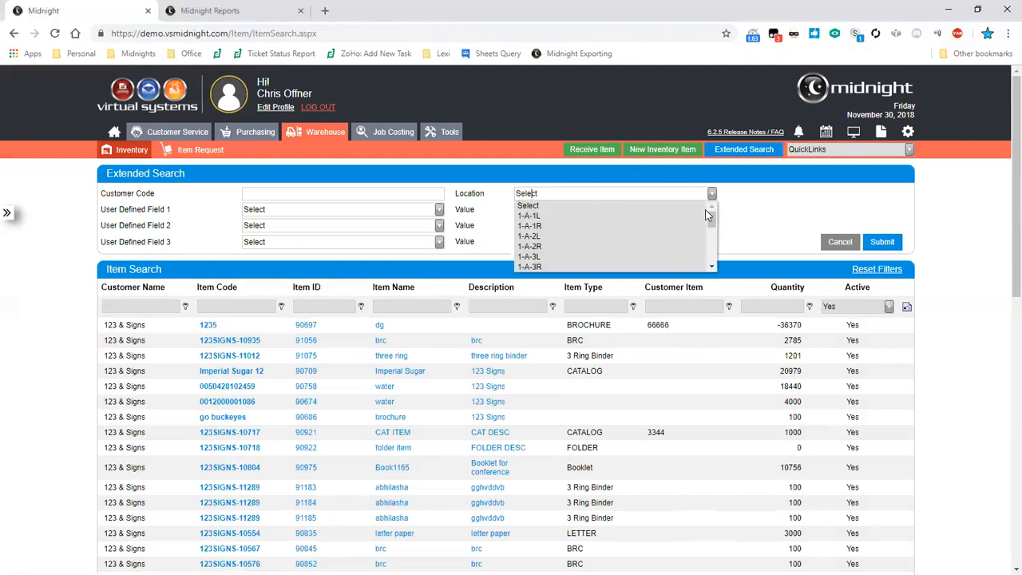
left_click(436, 192)
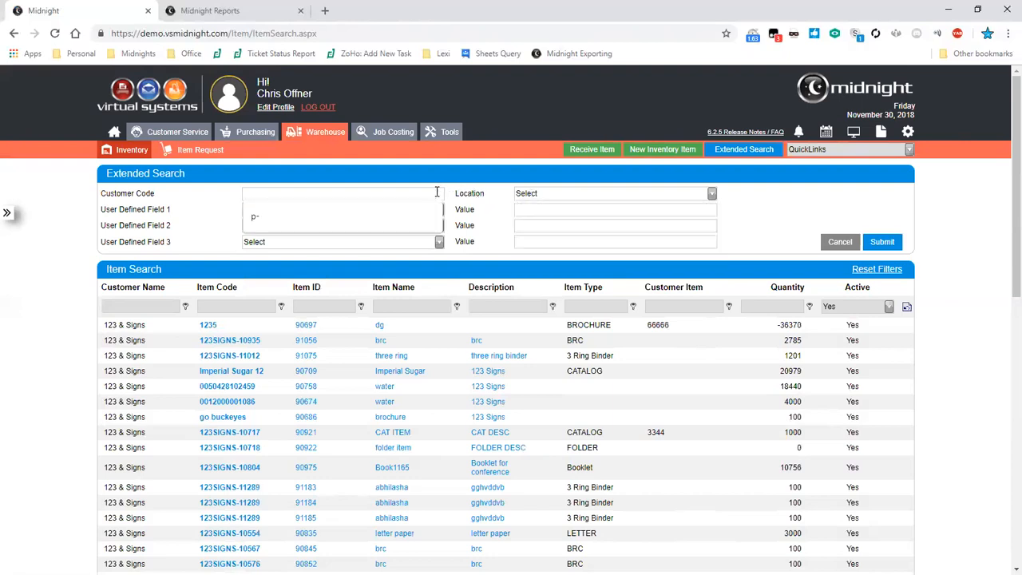
left_click(652, 191)
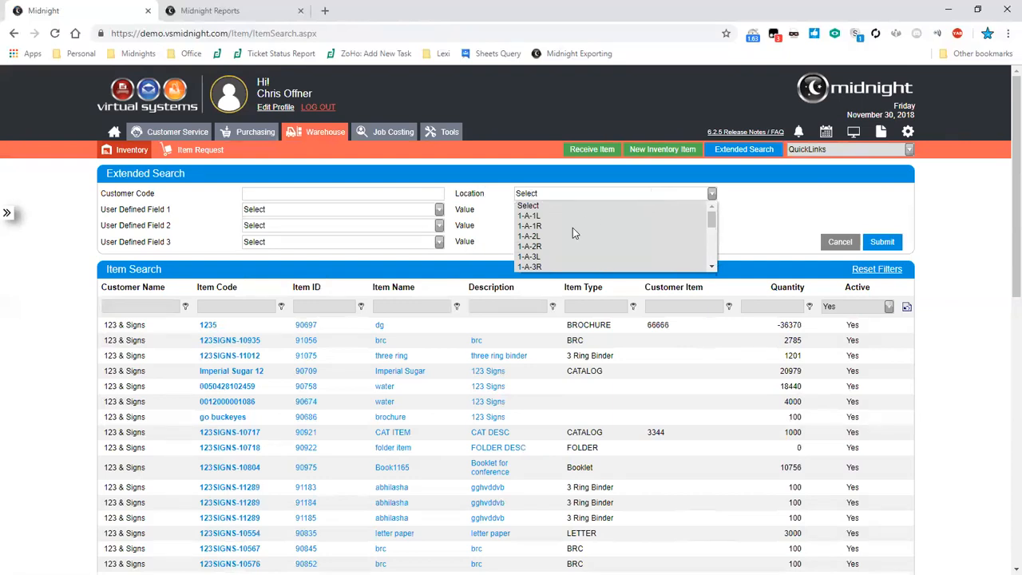
left_click(773, 242)
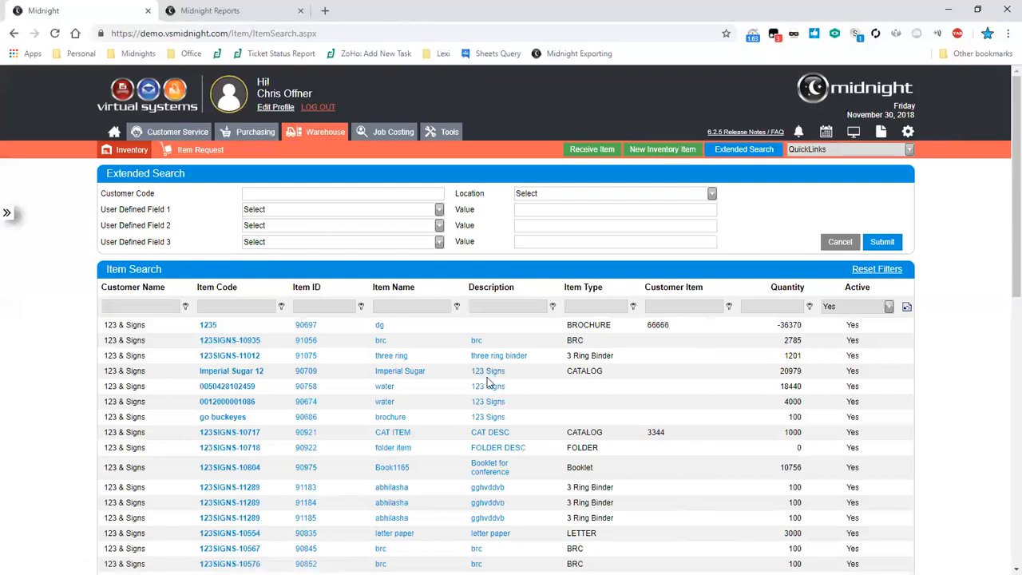
Step: Open the recently visited Sample_1 item of 24 X 7 Signs and review its item type choices and item code
left_click(7, 216)
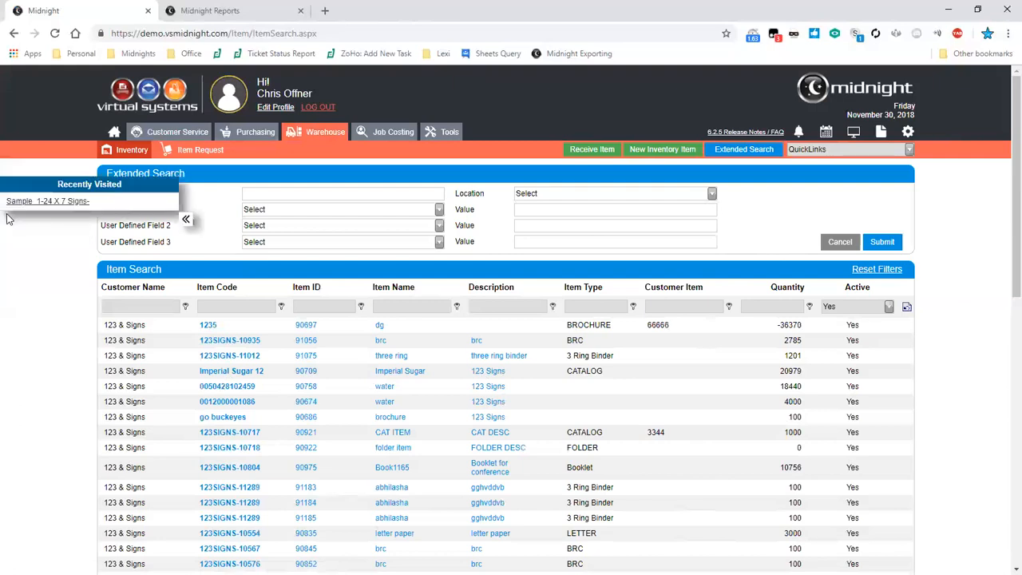
left_click(69, 202)
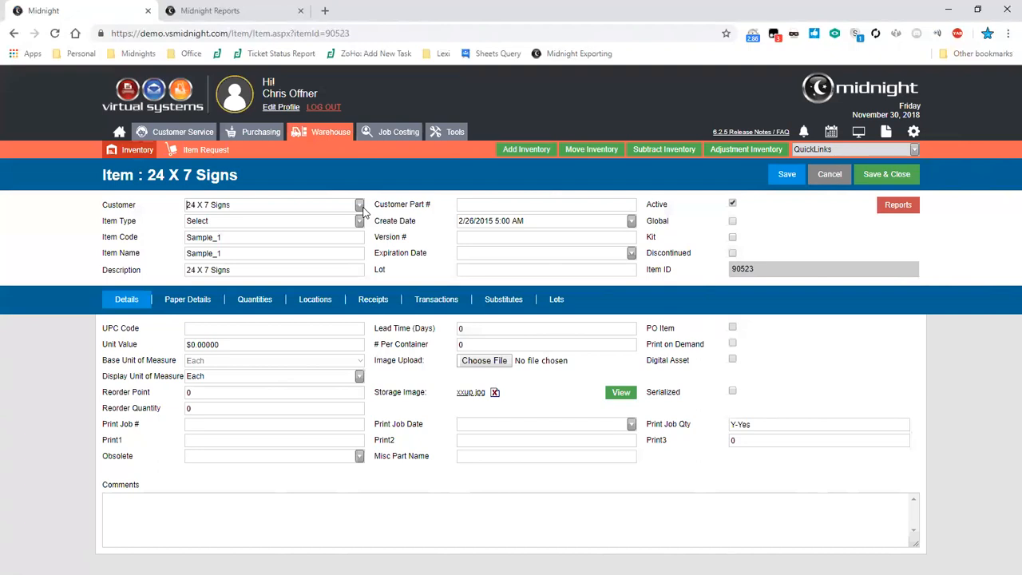
left_click(358, 222)
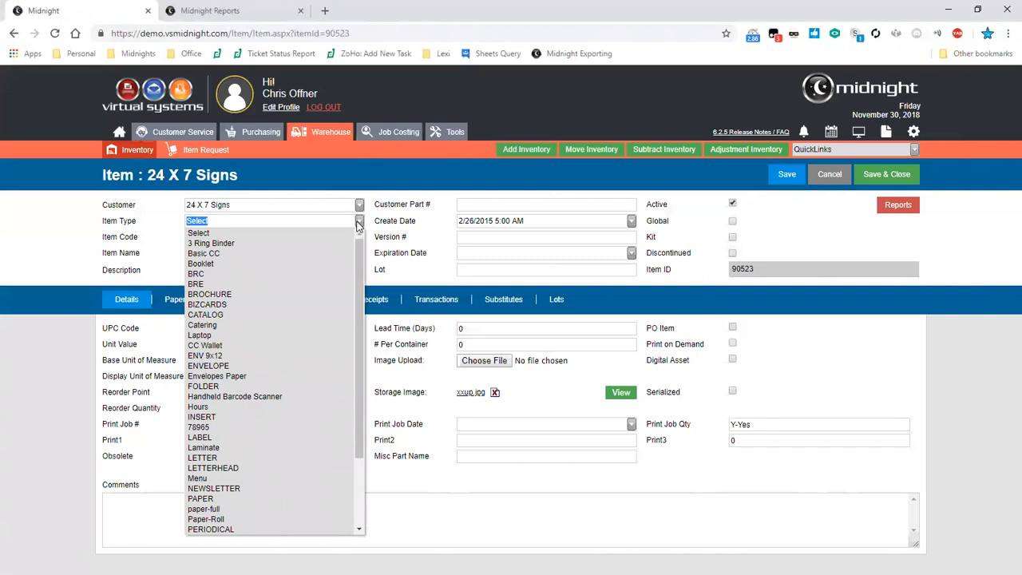
left_click(358, 223)
left_click(270, 239)
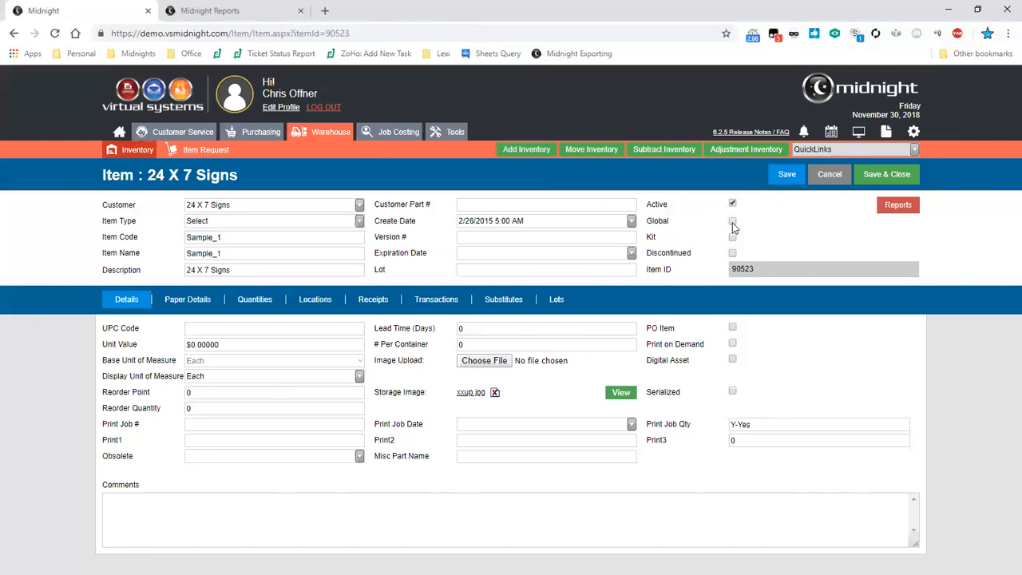
Step: Examine the item's ID, reorder fields and the user defined fields from Print Job # through Misc Part Name
left_click_drag(754, 269, 732, 269)
left_click_drag(103, 423, 116, 423)
left_click_drag(102, 391, 165, 385)
left_click(101, 411)
left_click_drag(102, 422, 448, 468)
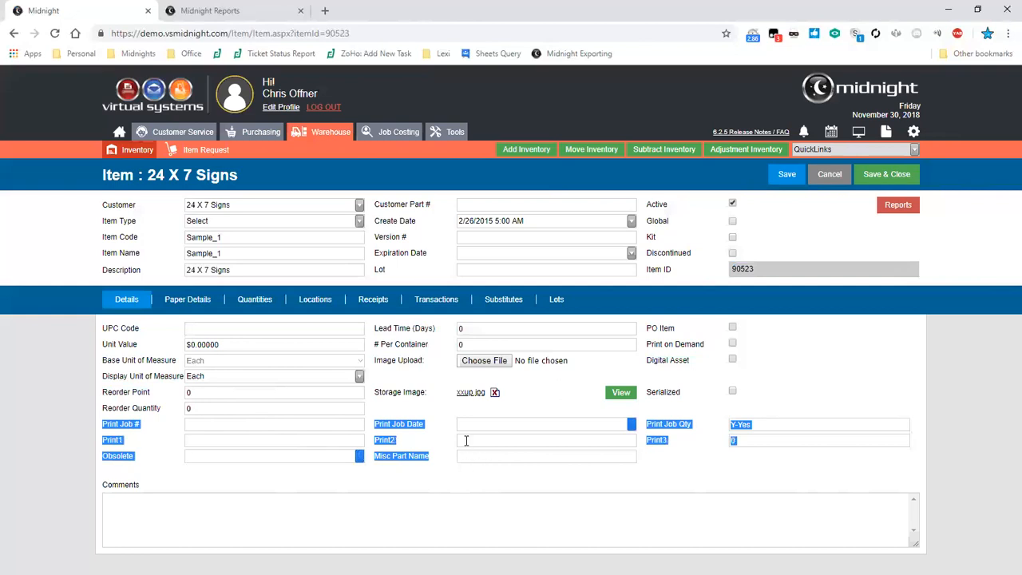
Step: Review the item's unit value and base unit of measure, along with its paper details
left_click(466, 440)
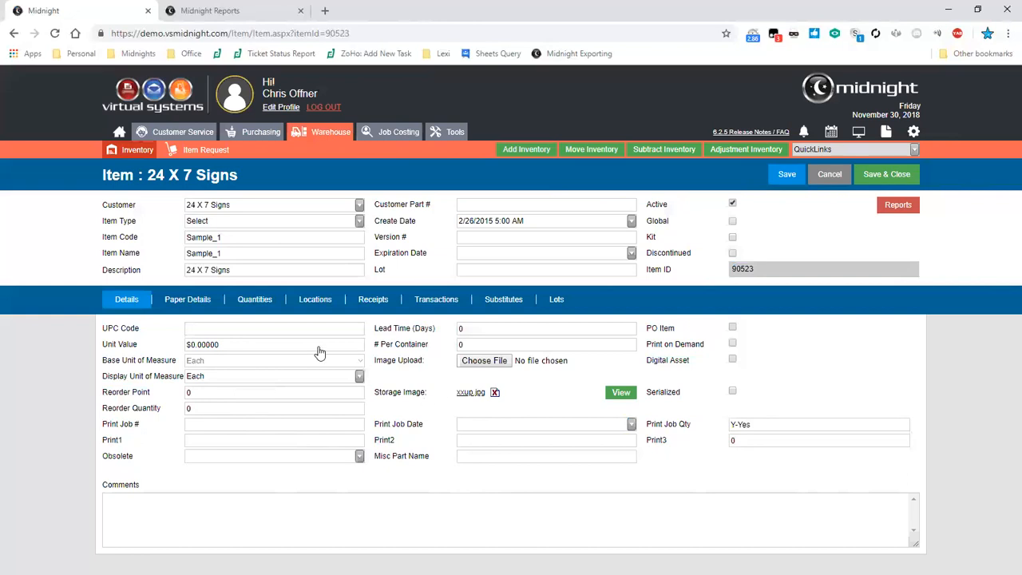
left_click_drag(241, 347, 170, 359)
left_click(171, 359)
left_click(169, 303)
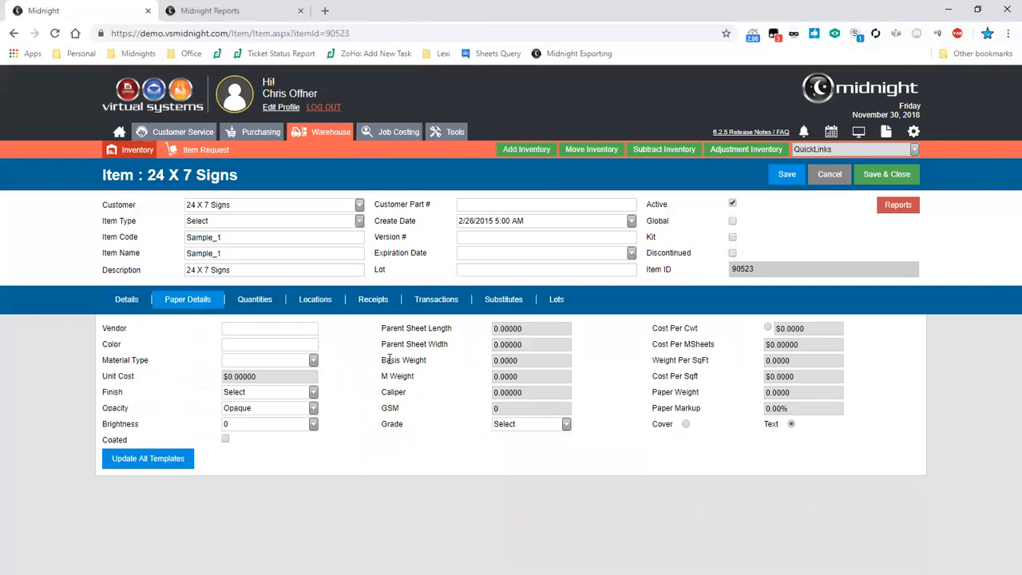
left_click(145, 311)
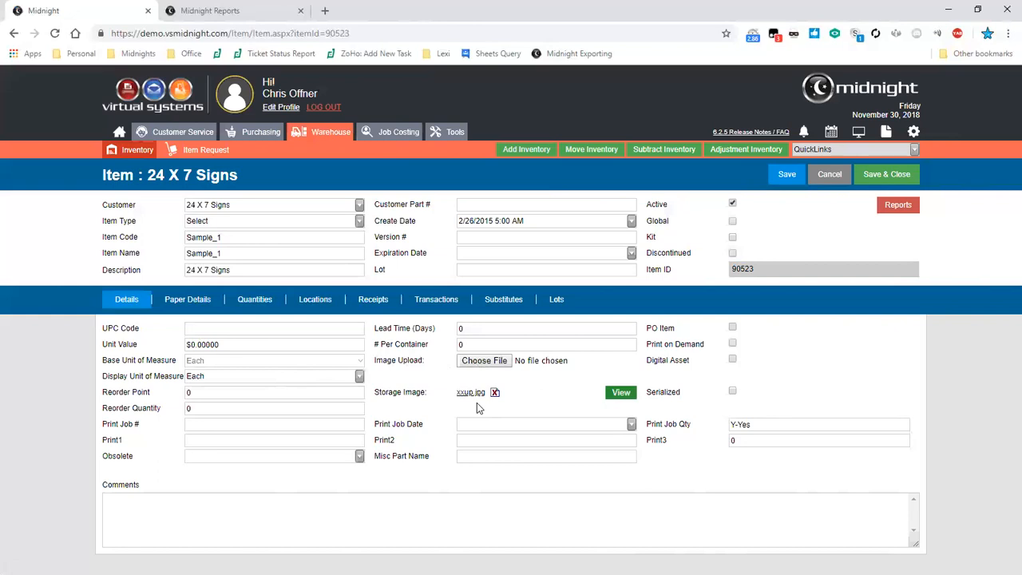
Step: Review the item's on hand, reserved and available quantities
left_click(269, 302)
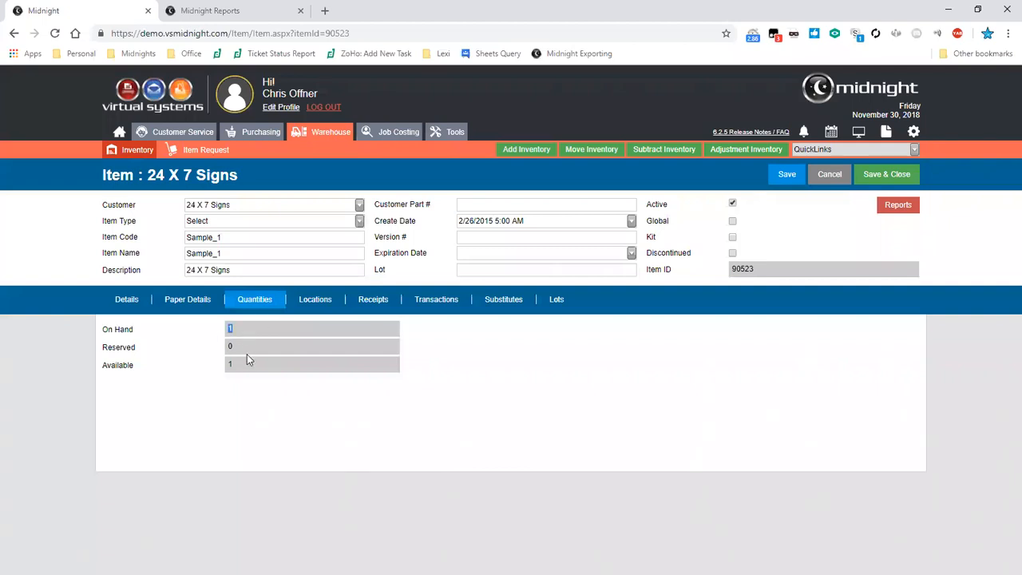
key("Tab")
left_click(257, 360)
left_click(263, 372)
Step: Examine the warehouse and location where the item is stored, and check its receipts
left_click(327, 299)
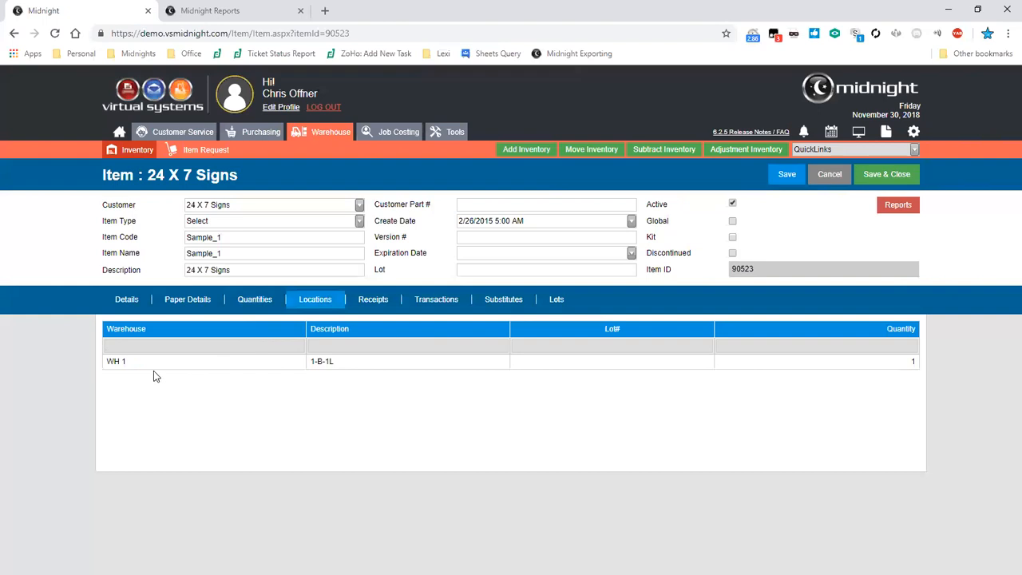
left_click_drag(128, 361, 104, 362)
left_click_drag(337, 364, 310, 364)
key("Tab")
key("Tab")
left_click(409, 410)
left_click(389, 308)
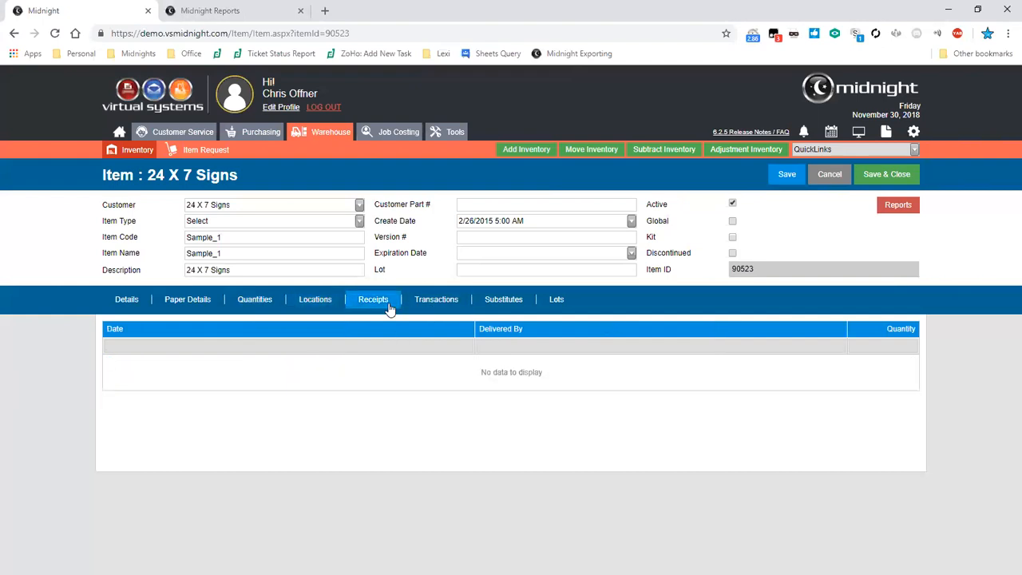
Step: Examine the item's transaction history, including the transaction date, user name and type
left_click(434, 305)
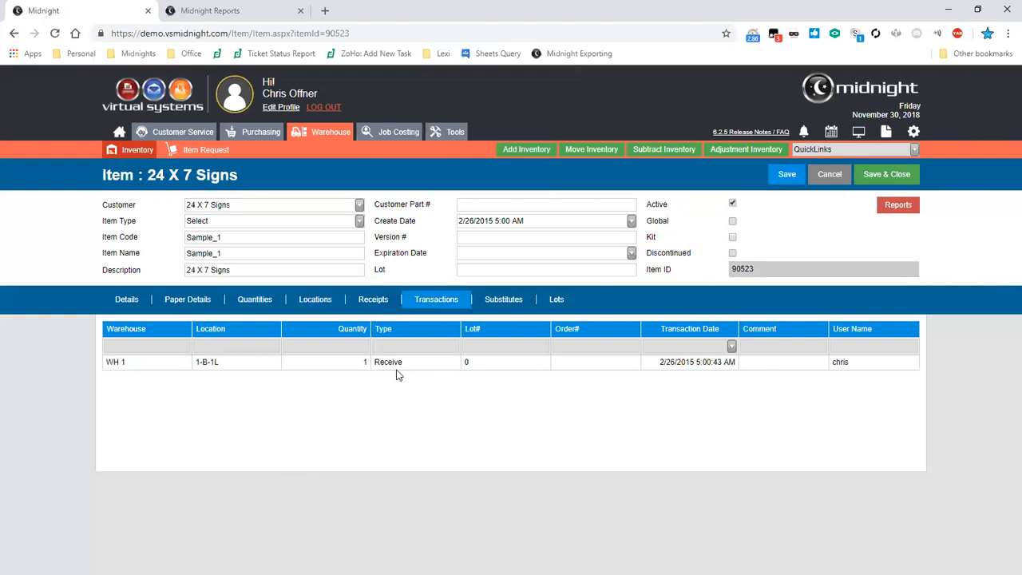
left_click_drag(660, 362, 736, 363)
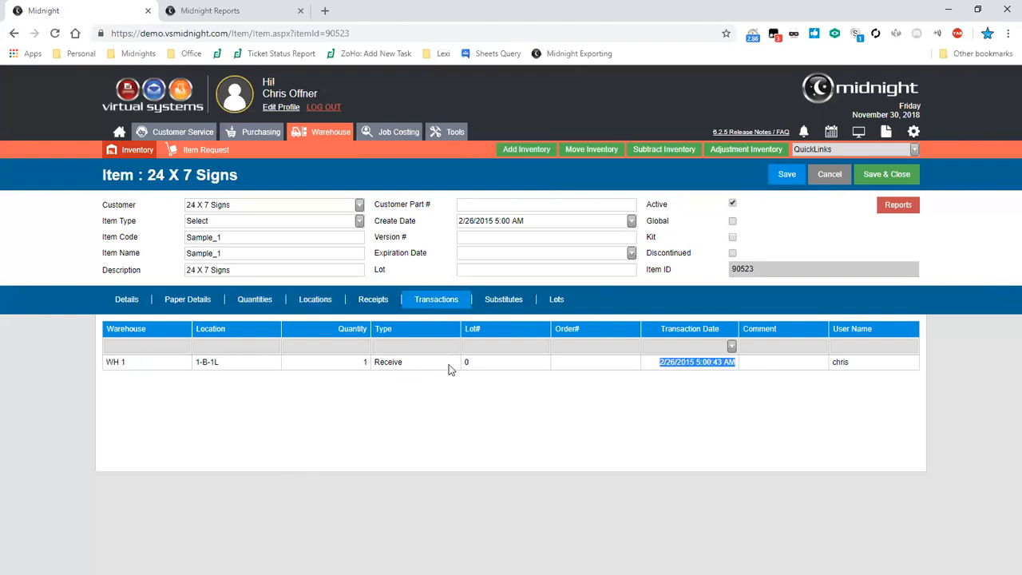
left_click(449, 365)
left_click_drag(850, 363, 832, 362)
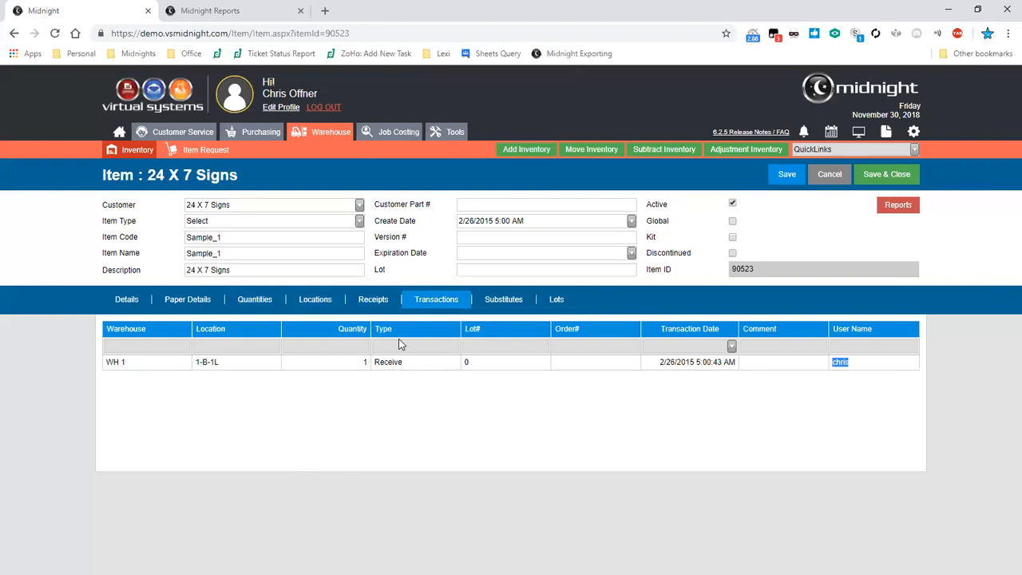
left_click_drag(406, 364, 373, 363)
left_click(416, 363)
Step: Review the item's substitutes and lots
left_click(490, 310)
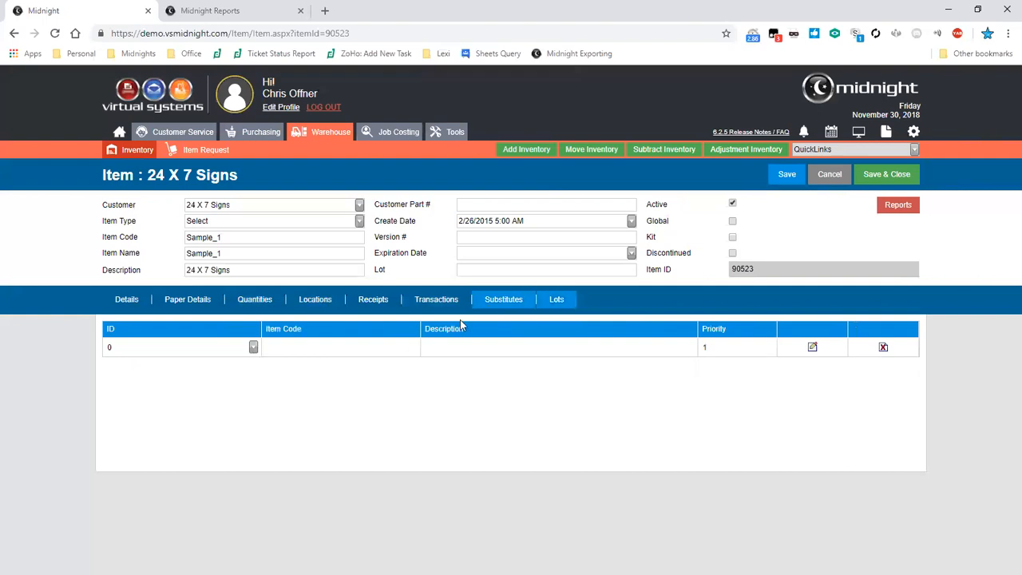
left_click(557, 300)
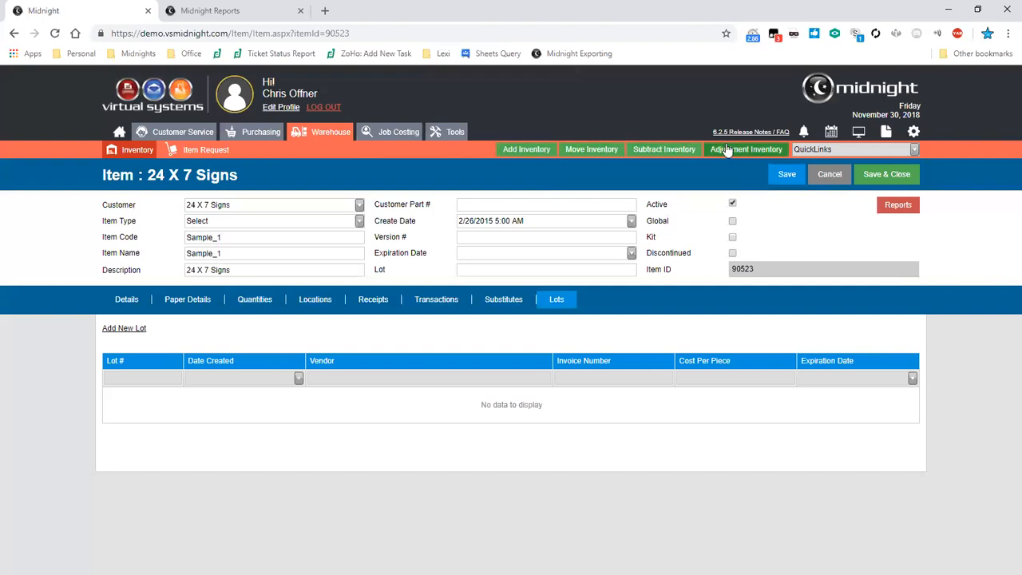
Step: Add a quantity of 50,000 of Sample_1 to location 1-C-1R and save the inventory transaction
left_click(520, 154)
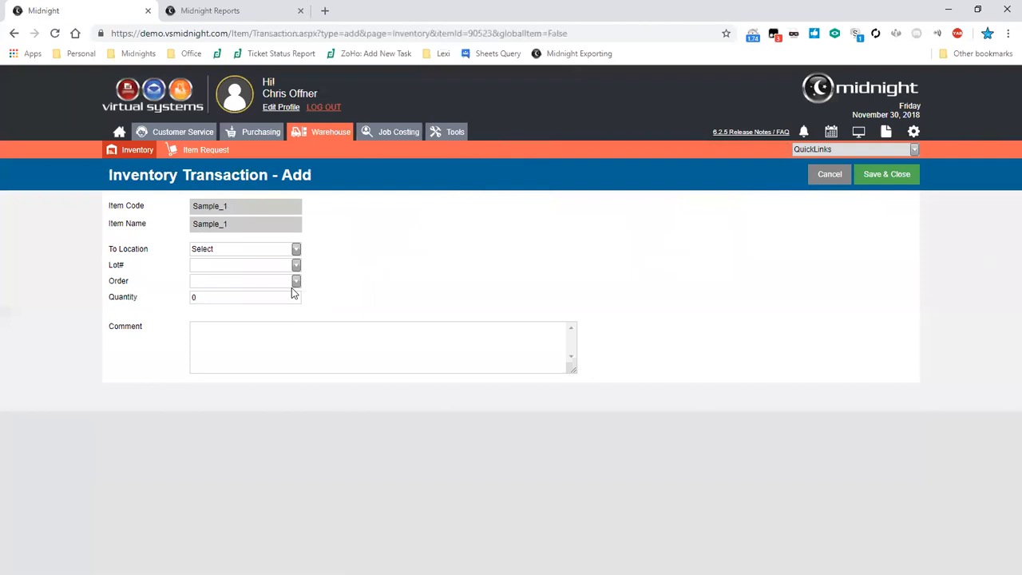
left_click(296, 282)
left_click(297, 282)
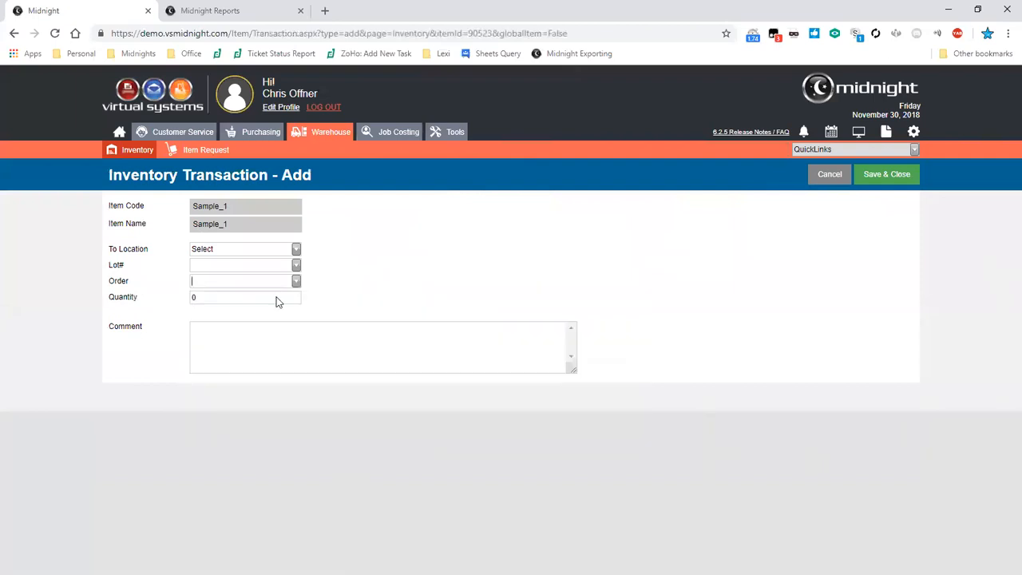
left_click(295, 251)
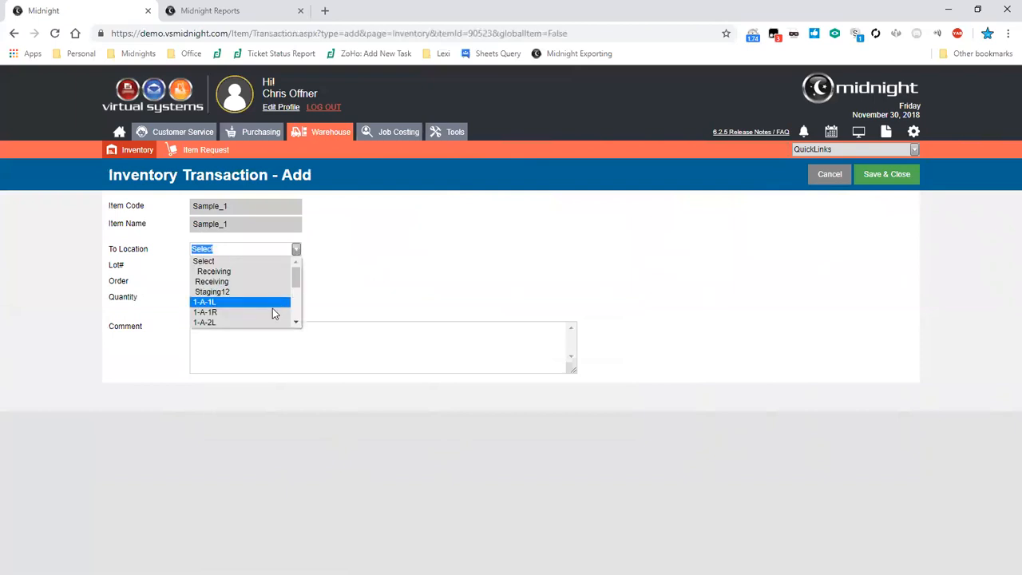
scroll(293, 276, "down", 2)
scroll(296, 296, "down", 2)
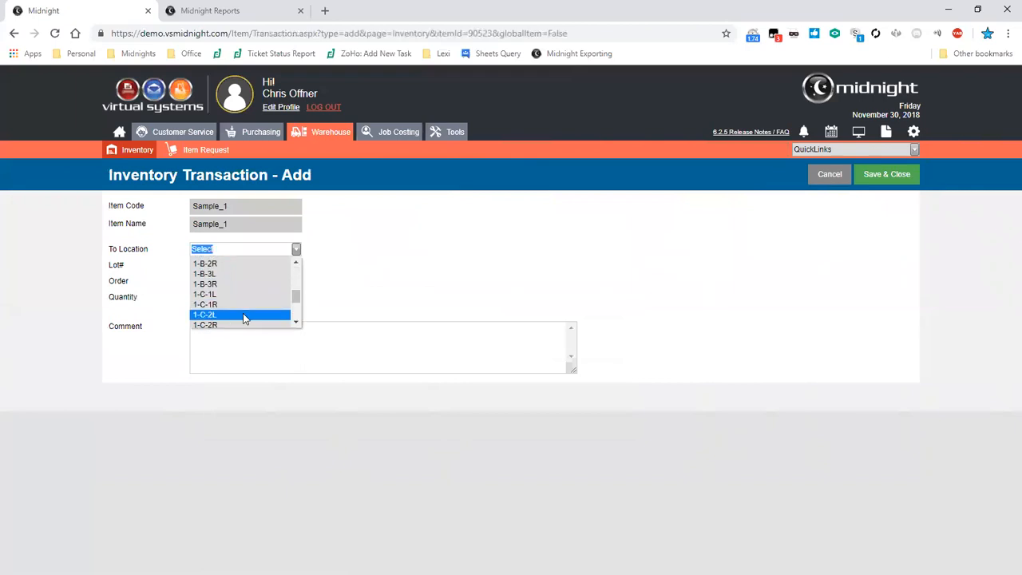
left_click(234, 300)
left_click(119, 296)
type("50,000")
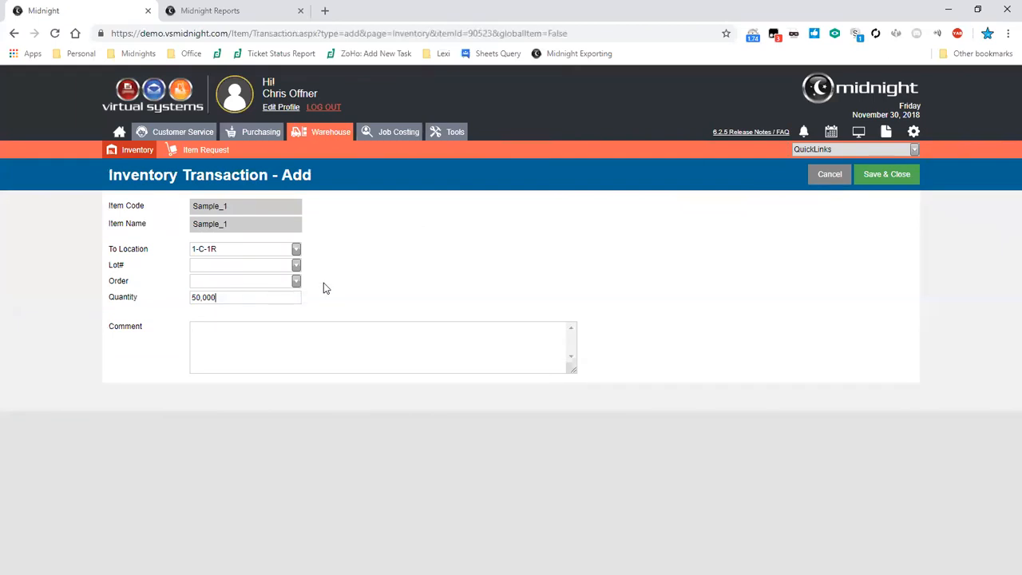
left_click(888, 176)
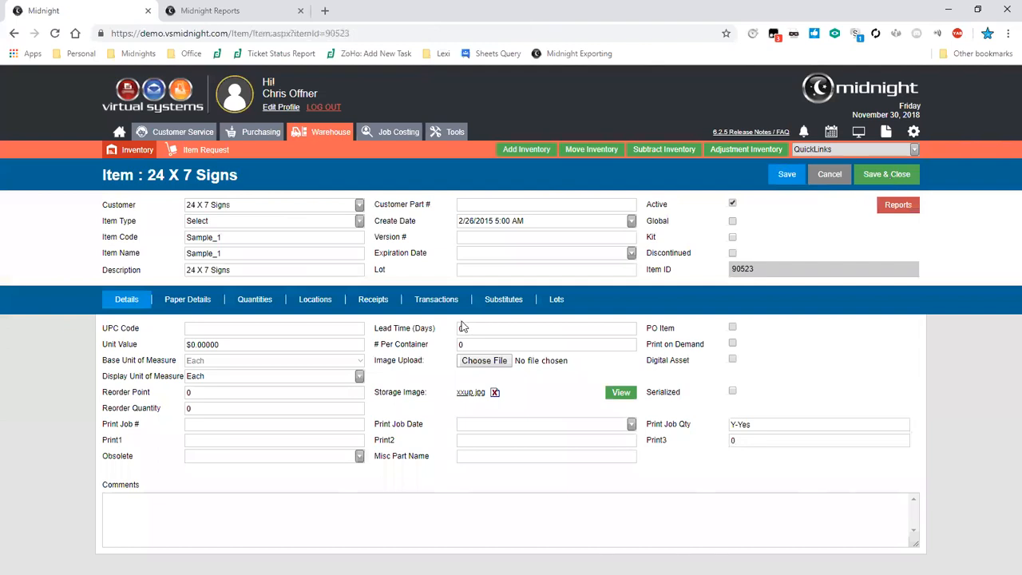
Step: Check the newly added inventory in the item's transactions, locations and quantities
left_click(437, 303)
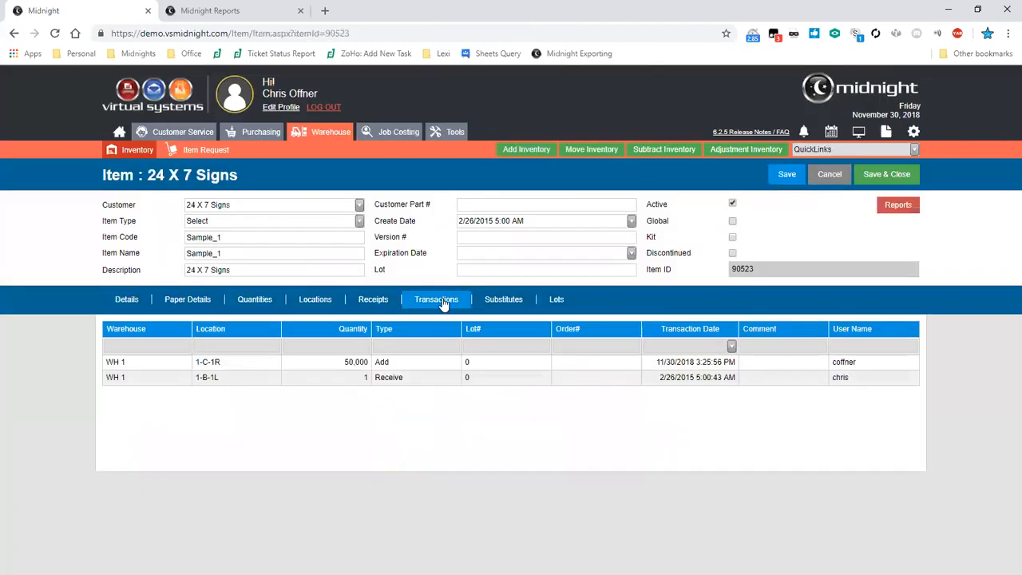
left_click_drag(330, 370, 382, 366)
left_click(398, 367)
left_click_drag(655, 363, 729, 363)
left_click_drag(856, 363, 837, 362)
left_click(837, 364)
left_click(310, 307)
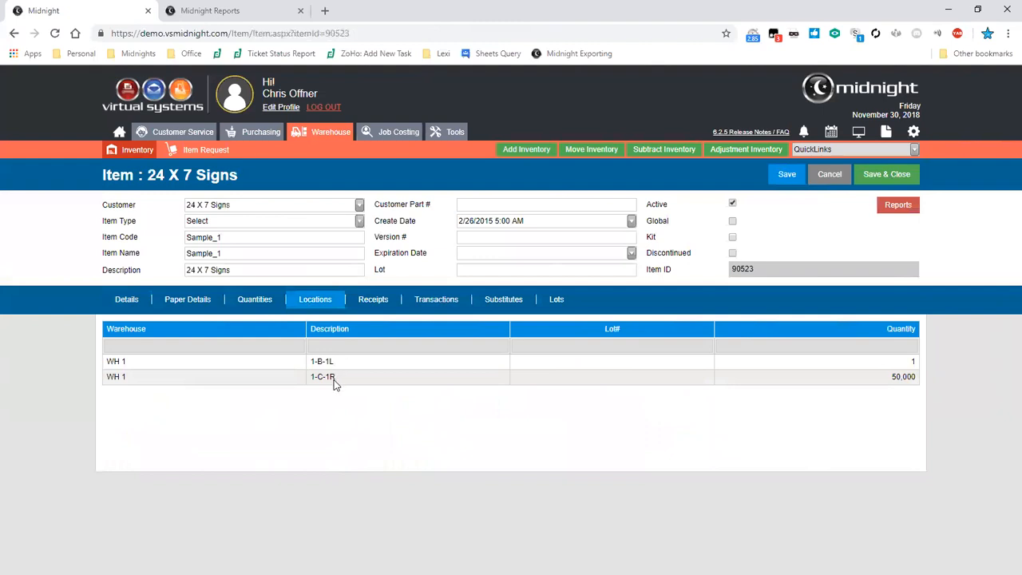
left_click(246, 311)
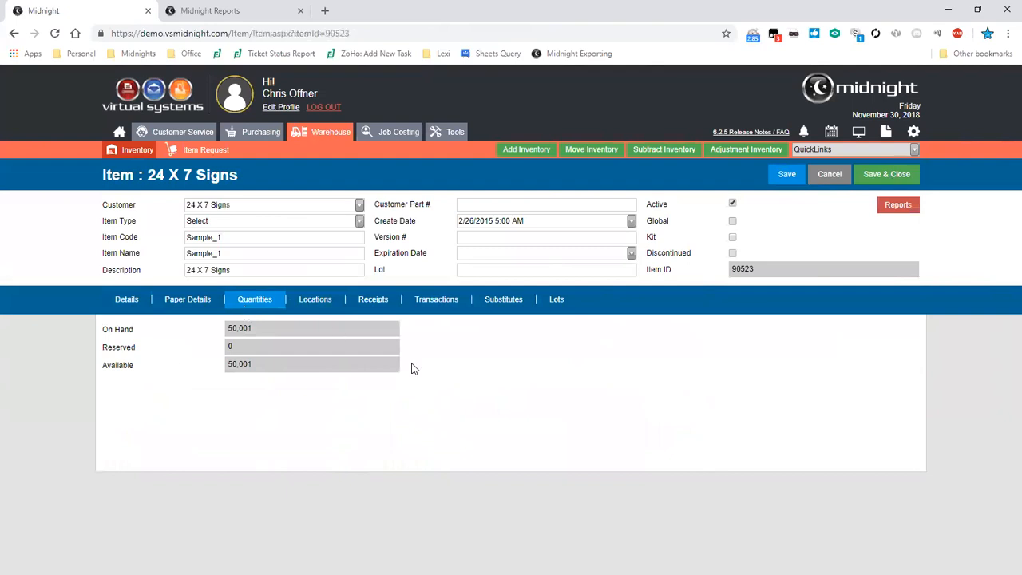
Step: Subtract 1000 of Sample_1 from location 1-C-1R for the order named Printing, and save the transaction
left_click(650, 157)
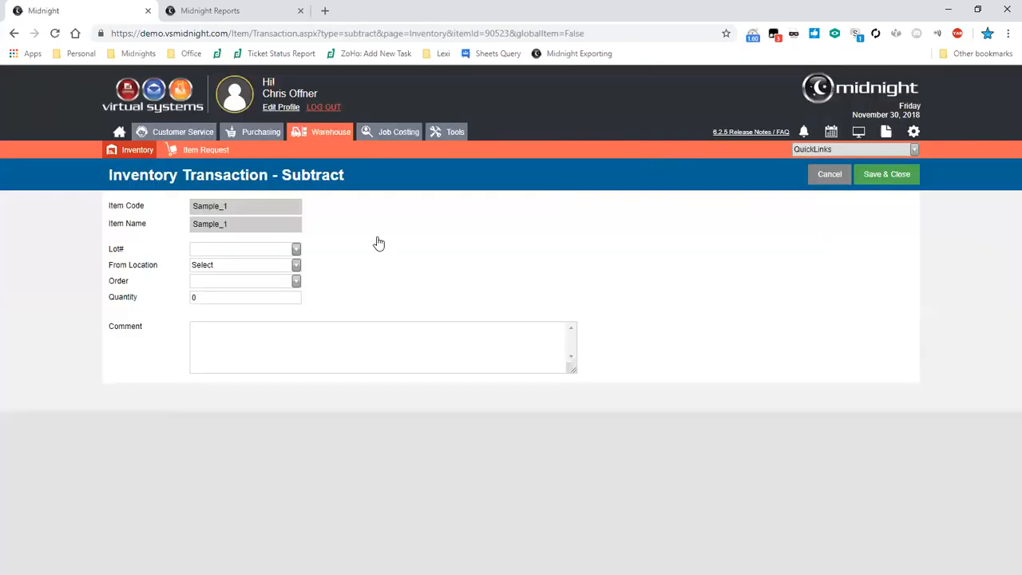
left_click(296, 266)
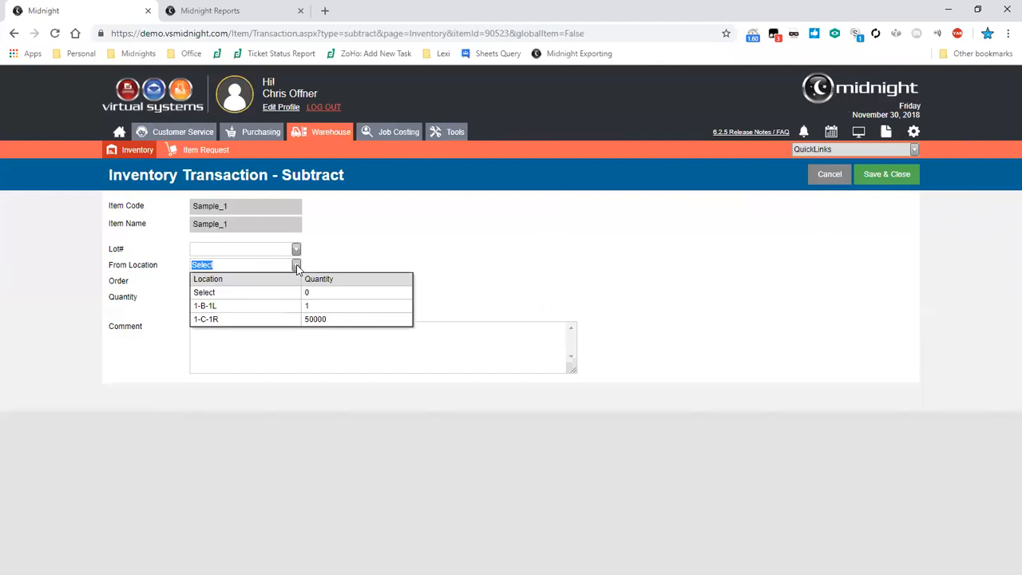
left_click(278, 319)
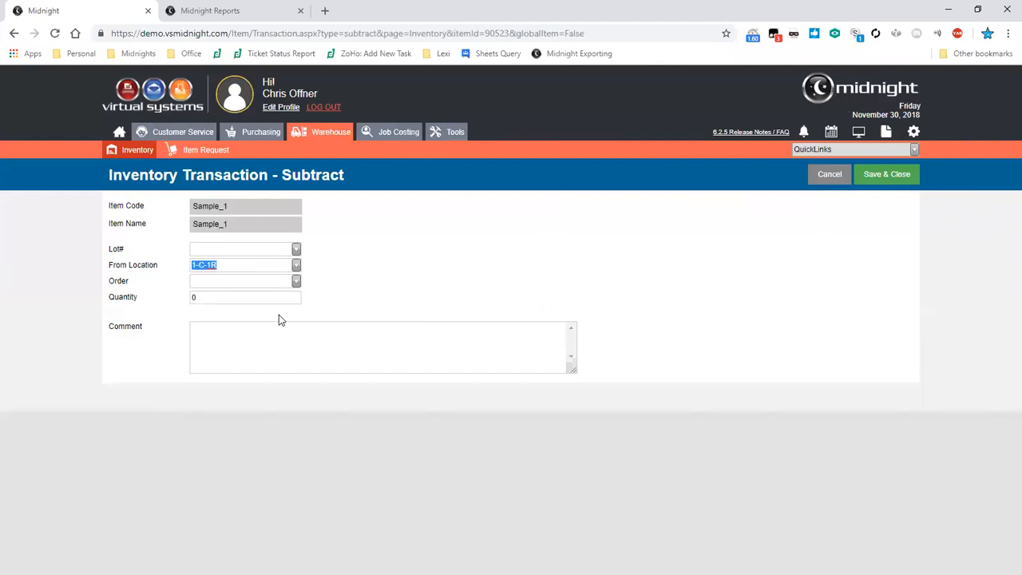
left_click(296, 281)
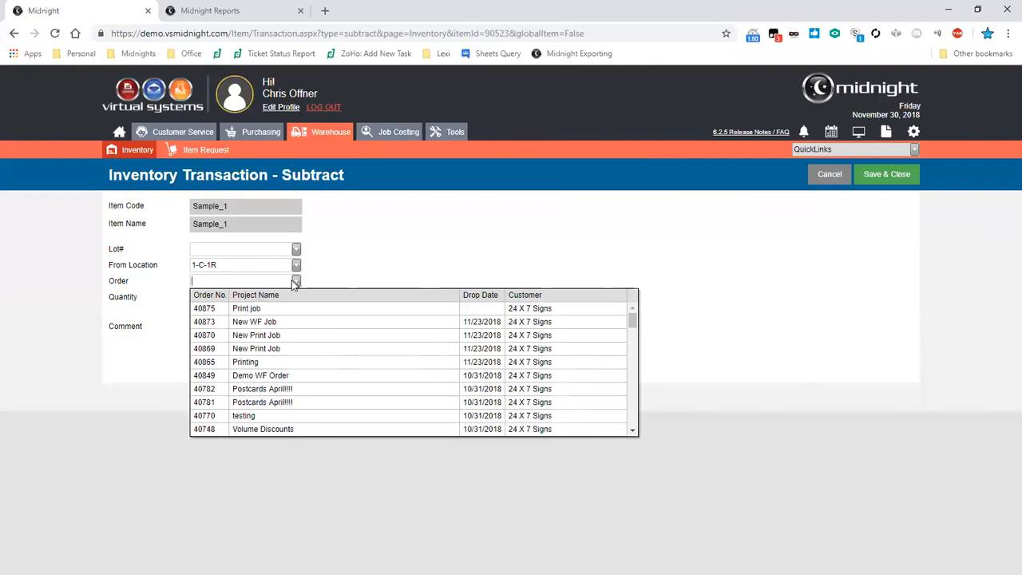
left_click(280, 362)
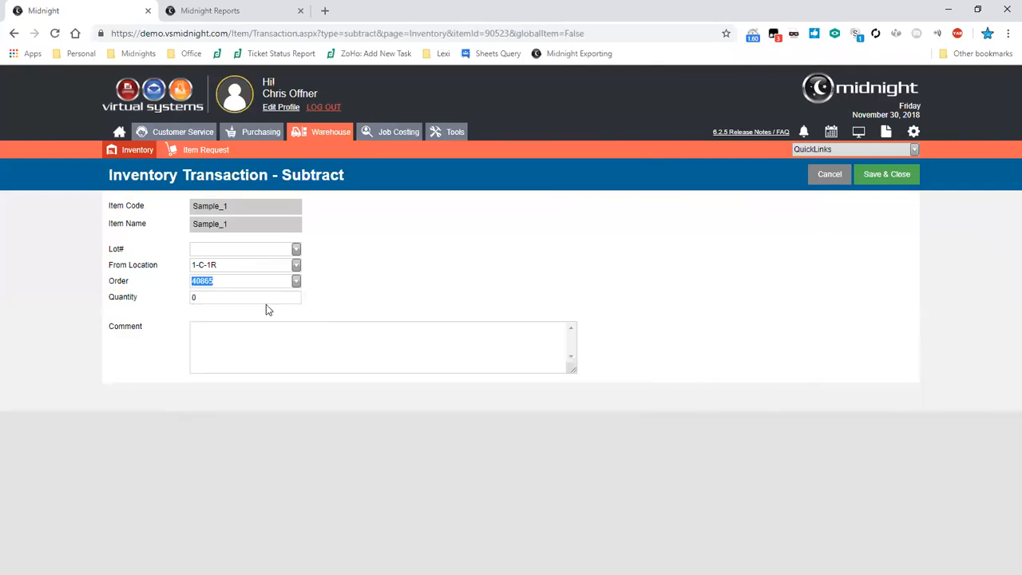
type("1000")
left_click(879, 174)
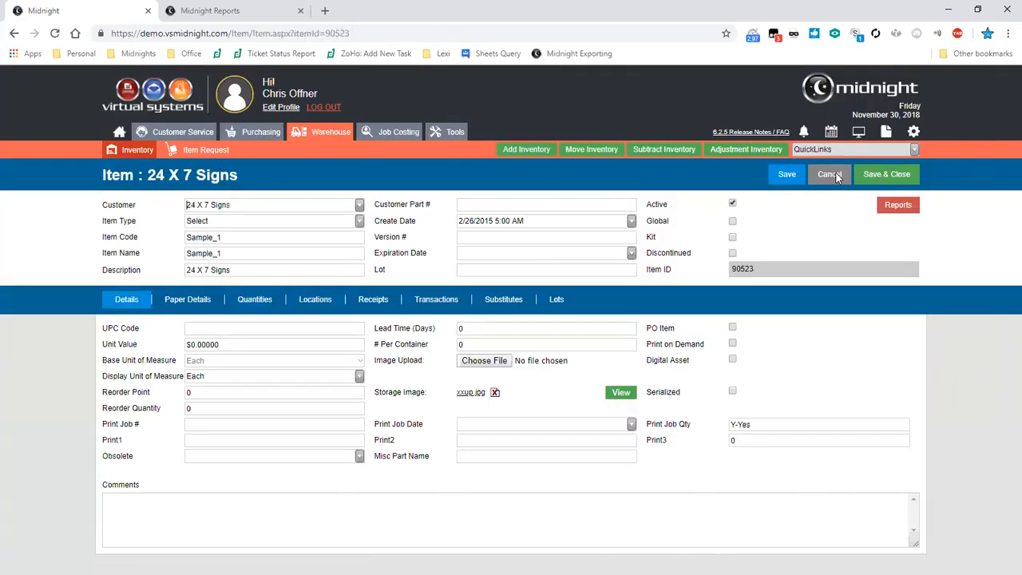
Step: Move 2,000 of Sample_1 from location 1-C-1R to a different slot location and save the transaction
left_click(592, 150)
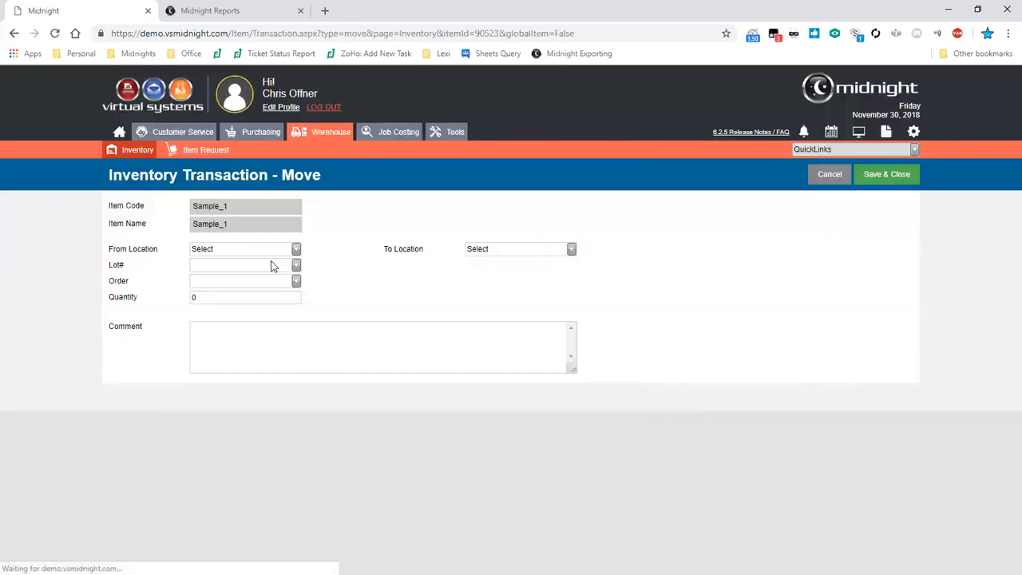
left_click(295, 249)
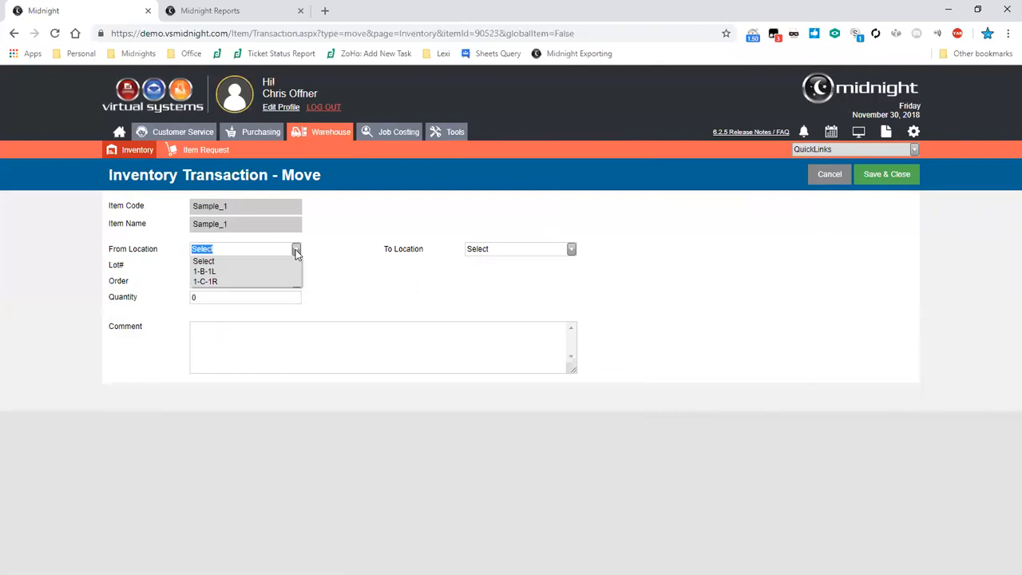
left_click(280, 281)
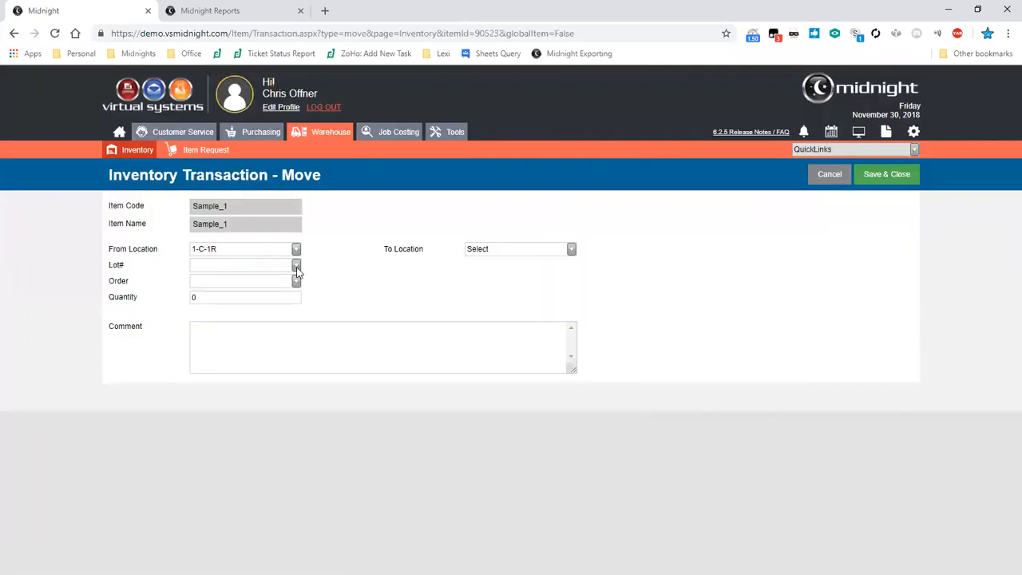
left_click(285, 295)
type("2000")
left_click(496, 249)
scroll(500, 286, "down", 3)
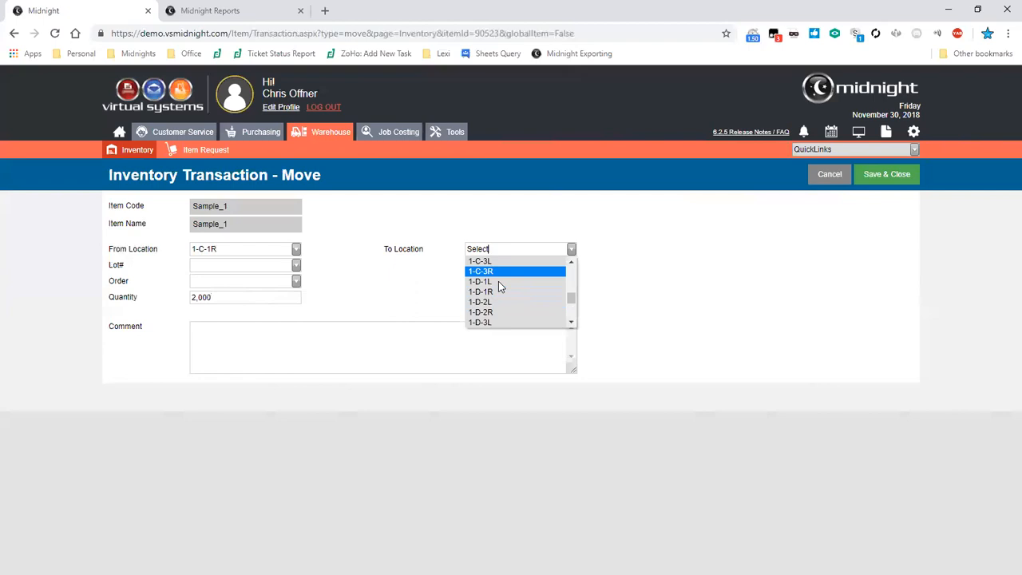
key("Return")
left_click(899, 177)
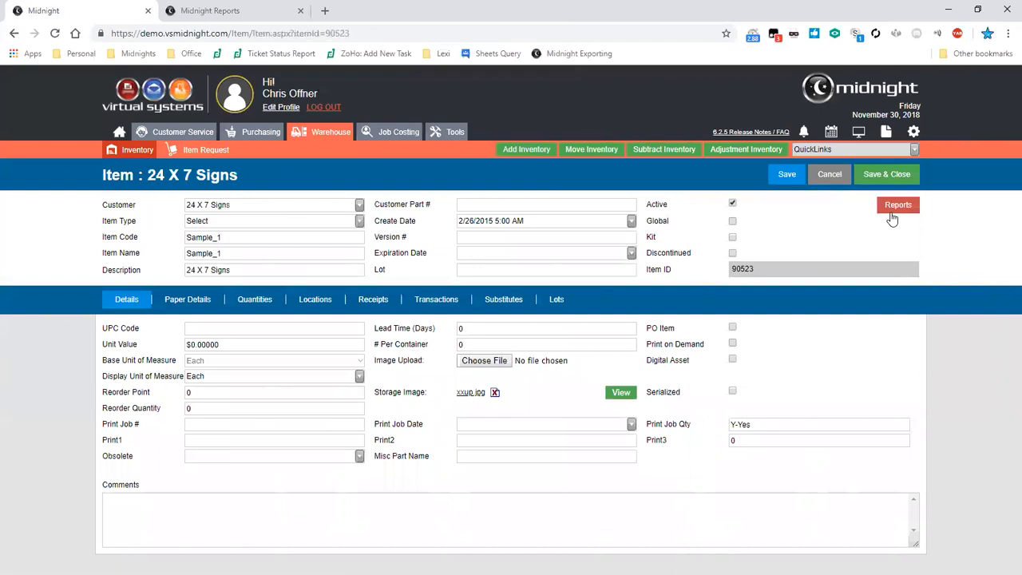
Step: Look over the item's available reports, and open the Location Tag report among the Inventory Reports in Midnight Reports
left_click(888, 210)
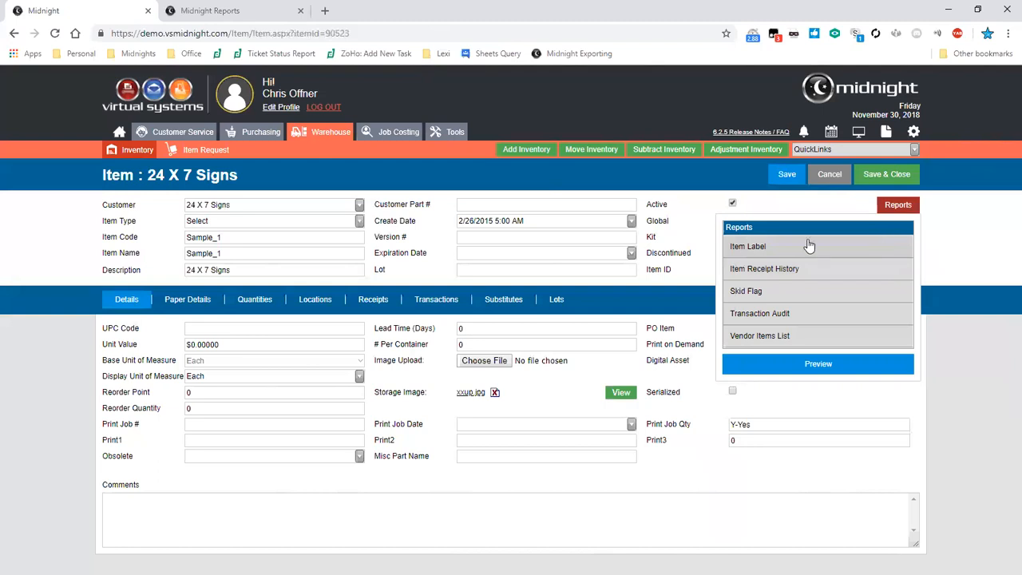
left_click(886, 133)
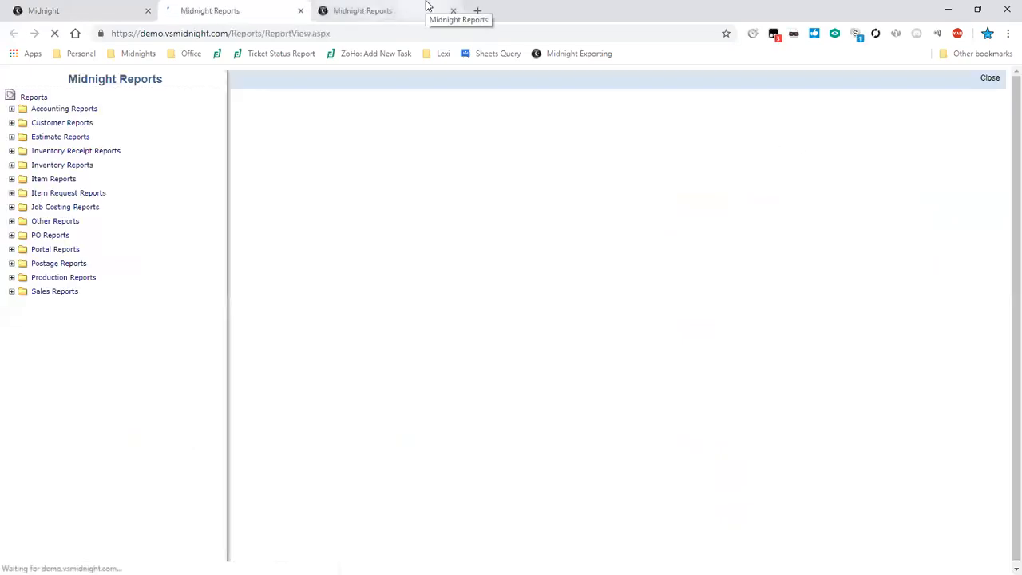
left_click(12, 166)
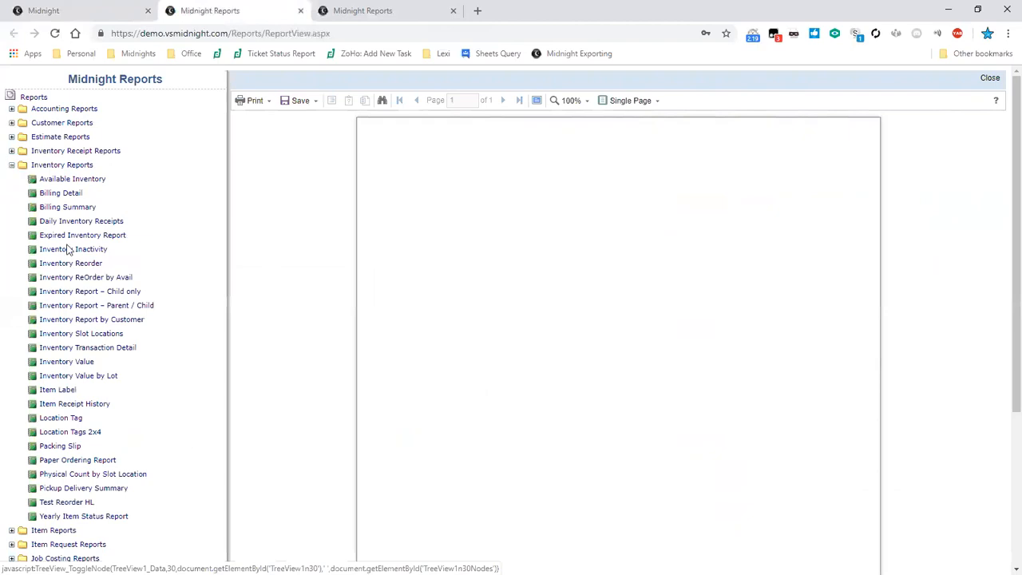
left_click(57, 421)
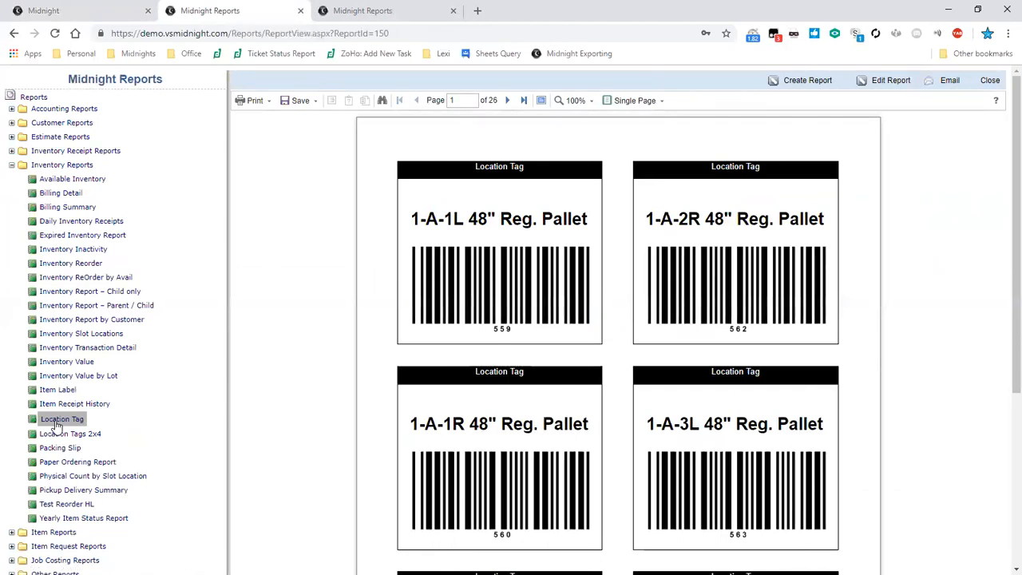
Step: View the Inventory Inactivity report and return to the Sample_1 item record
left_click(55, 254)
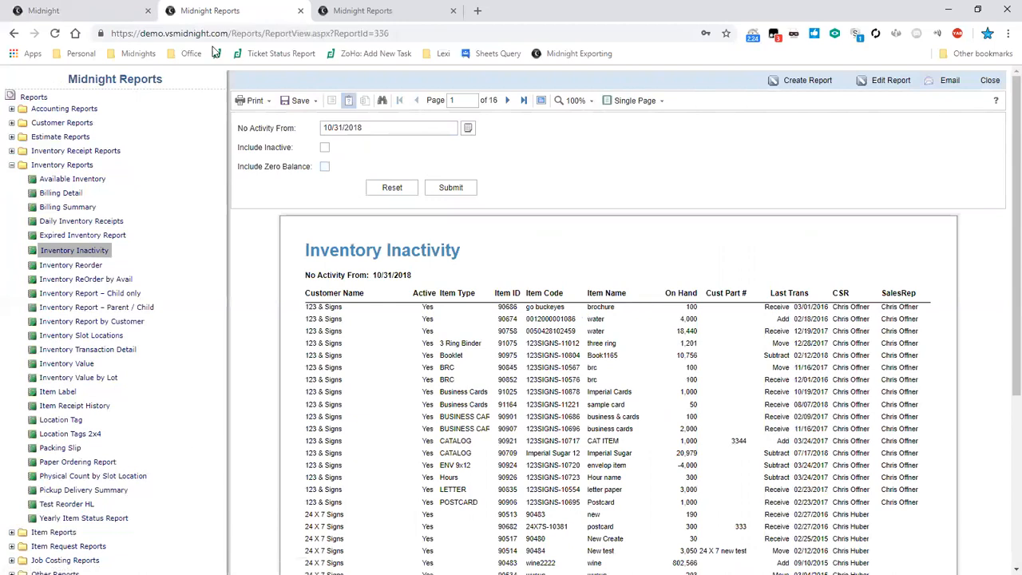
left_click(96, 10)
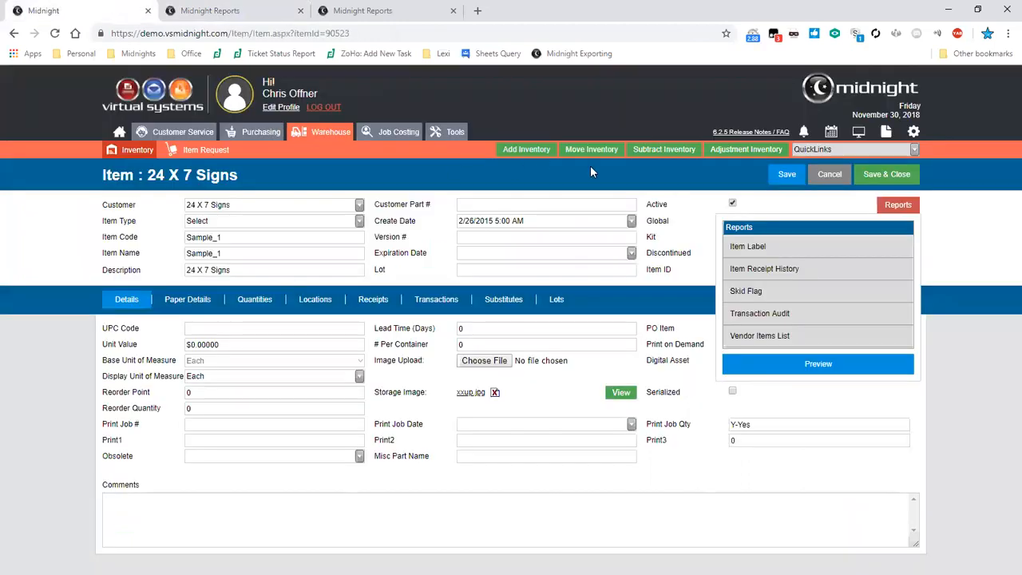
Step: Subtract 1,000 of Sample_1 from location 1-C-3R for the lower of the two New Print Job orders, and save the transaction
left_click(666, 151)
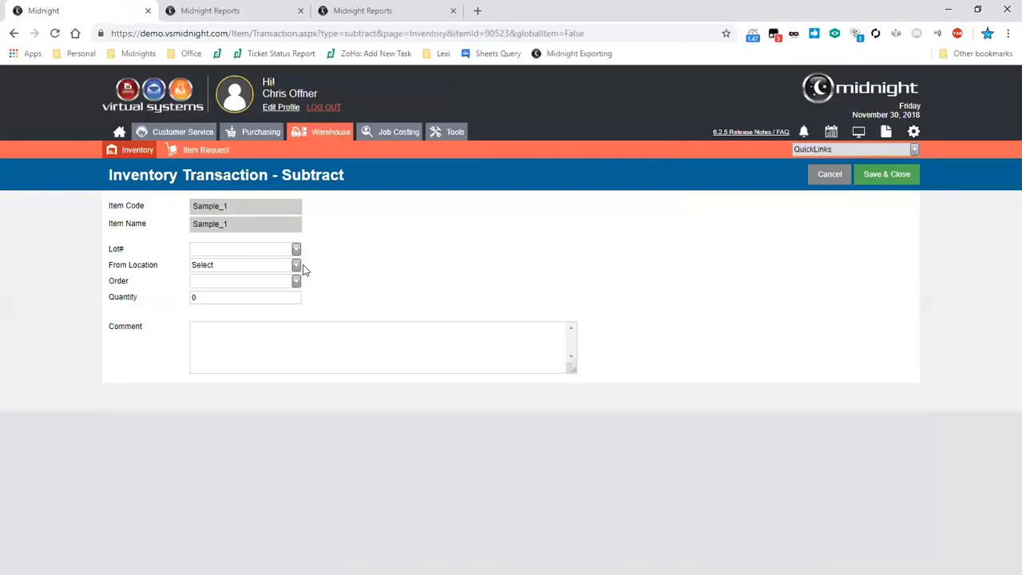
left_click(296, 265)
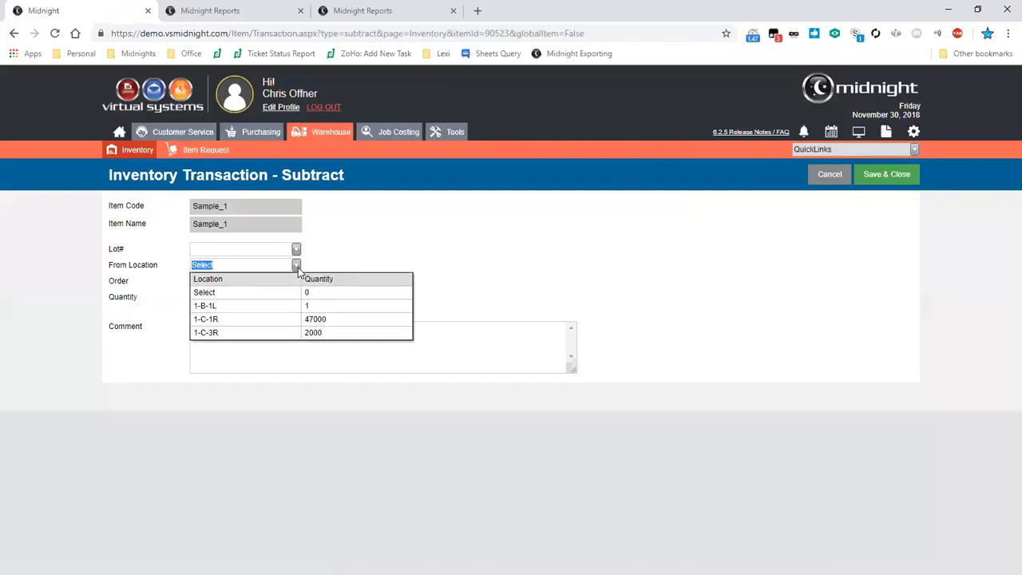
left_click(301, 334)
left_click(218, 297)
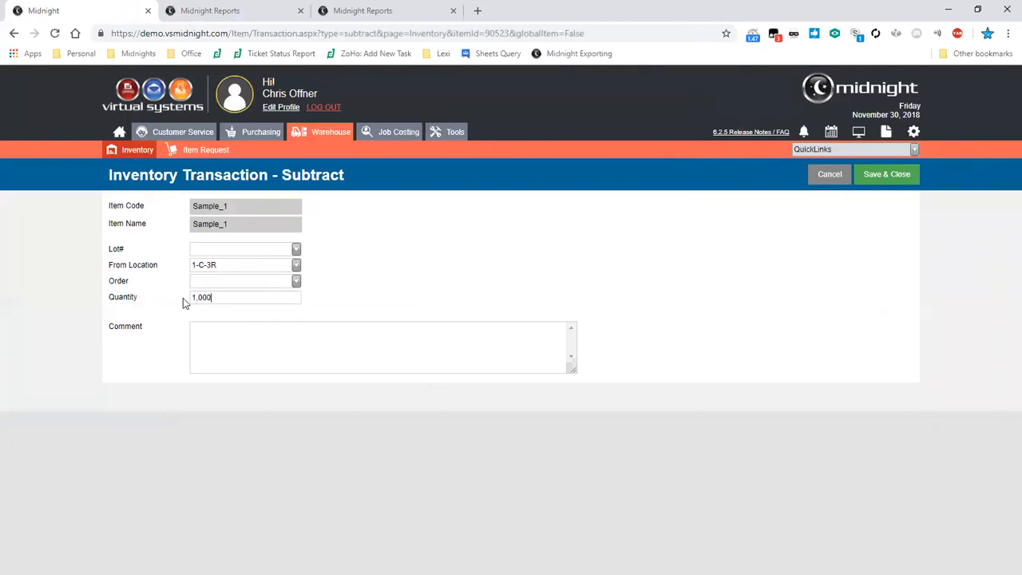
left_click(296, 282)
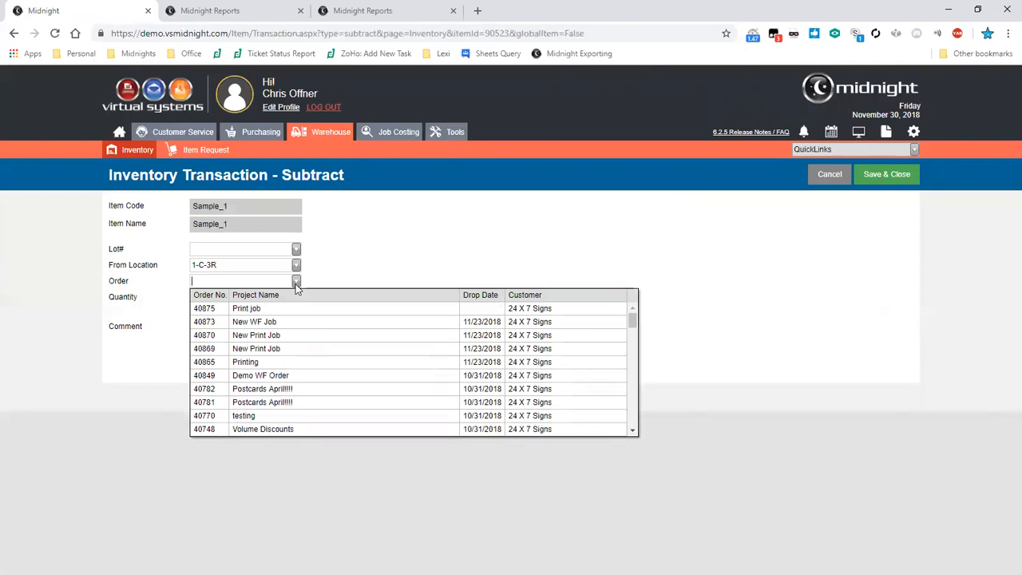
left_click(302, 349)
left_click(901, 176)
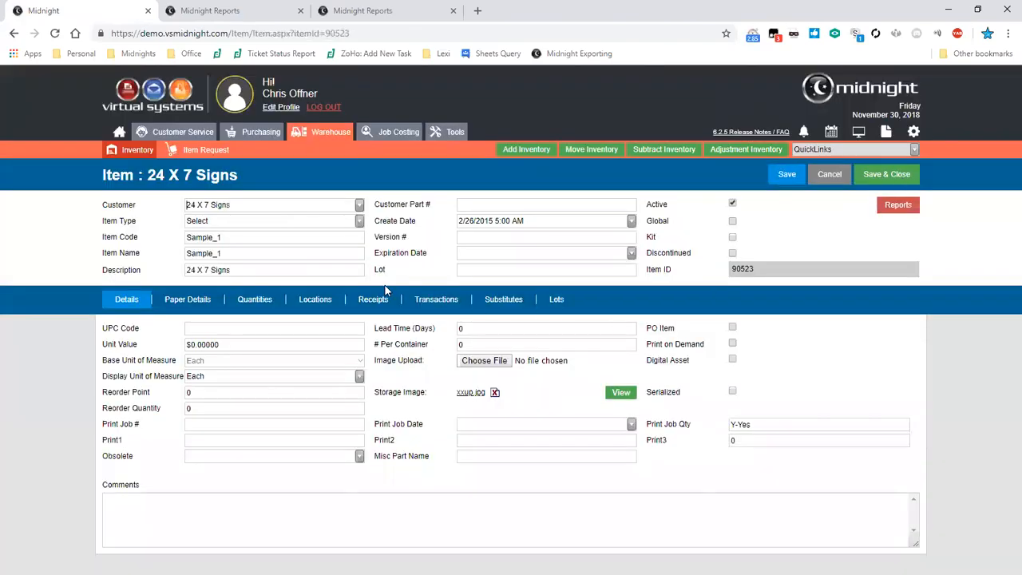
Step: Set the item's unit value to 0.25 and its item type to BIZCARDS, and save and close the item
left_click_drag(254, 343, 156, 348)
type("0.25")
left_click(779, 178)
left_click(622, 107)
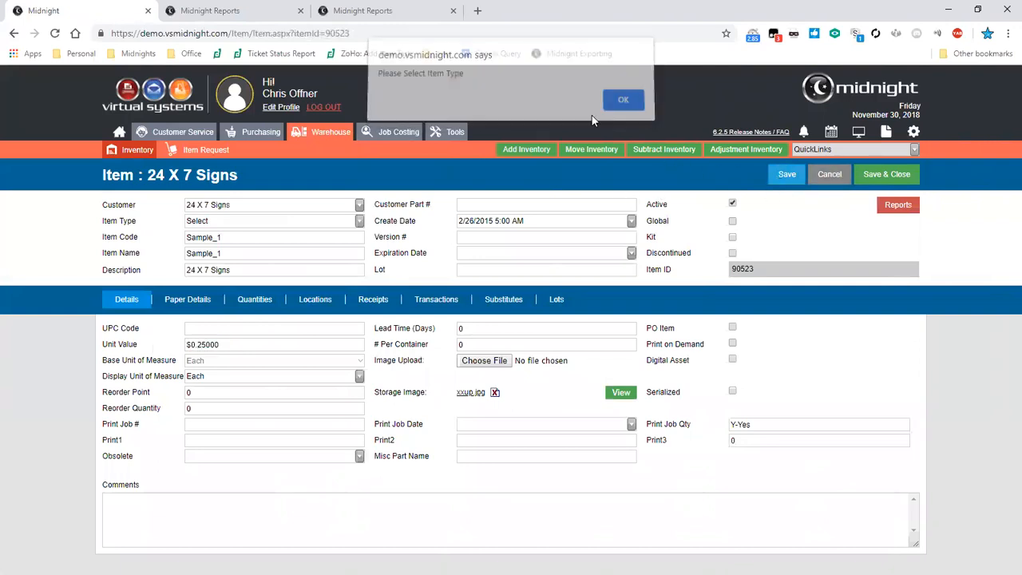
left_click(360, 221)
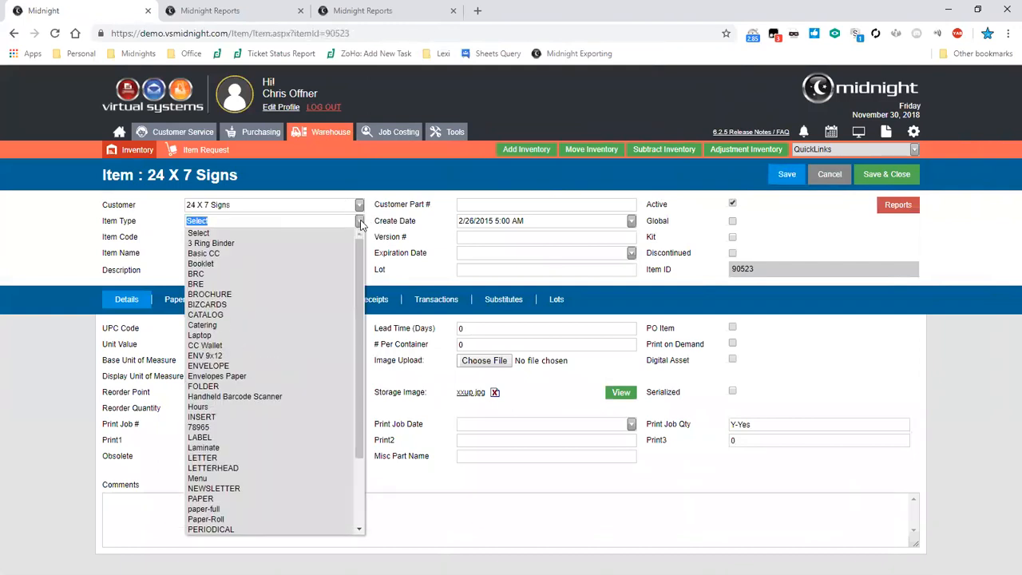
left_click(335, 304)
left_click(881, 178)
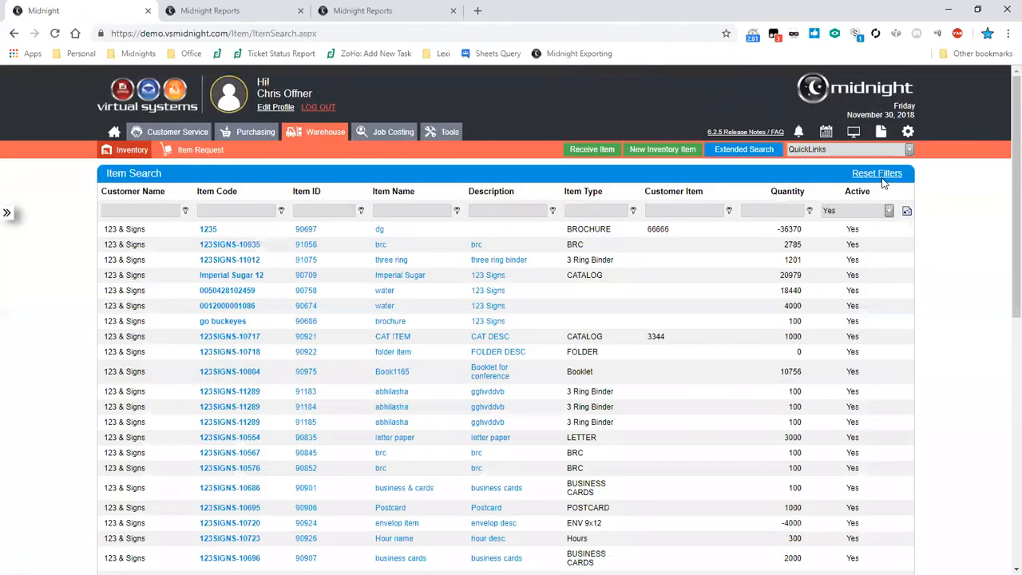
Step: Reopen the recently visited Sample_1 item and review the subtract and move entries in its transaction history
left_click(4, 218)
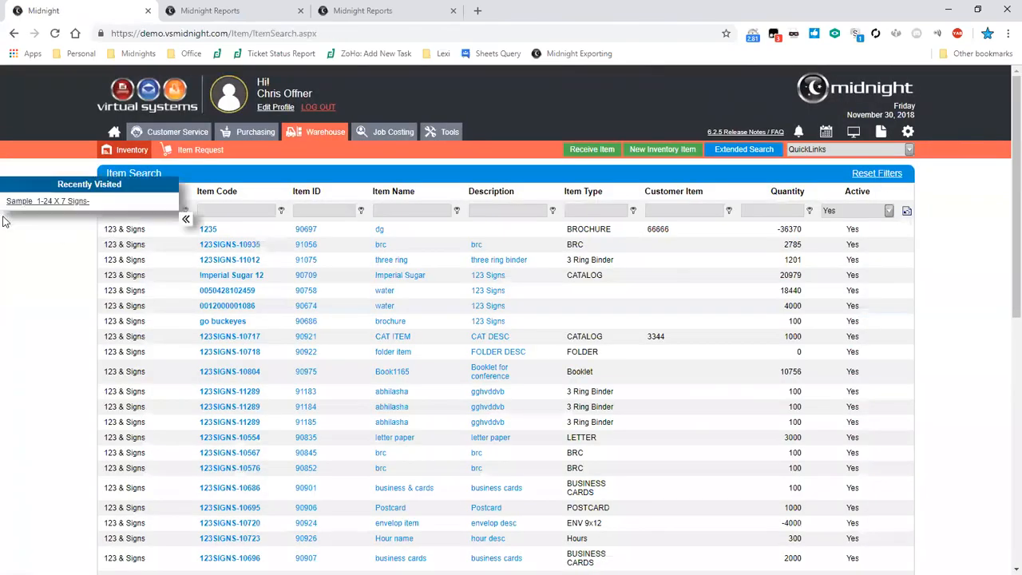
left_click(41, 204)
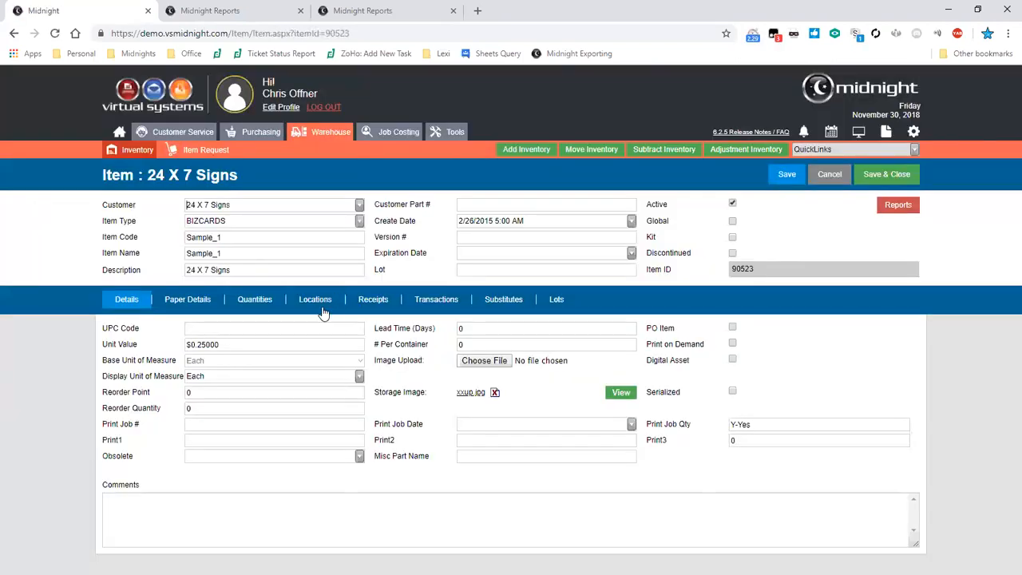
left_click(434, 301)
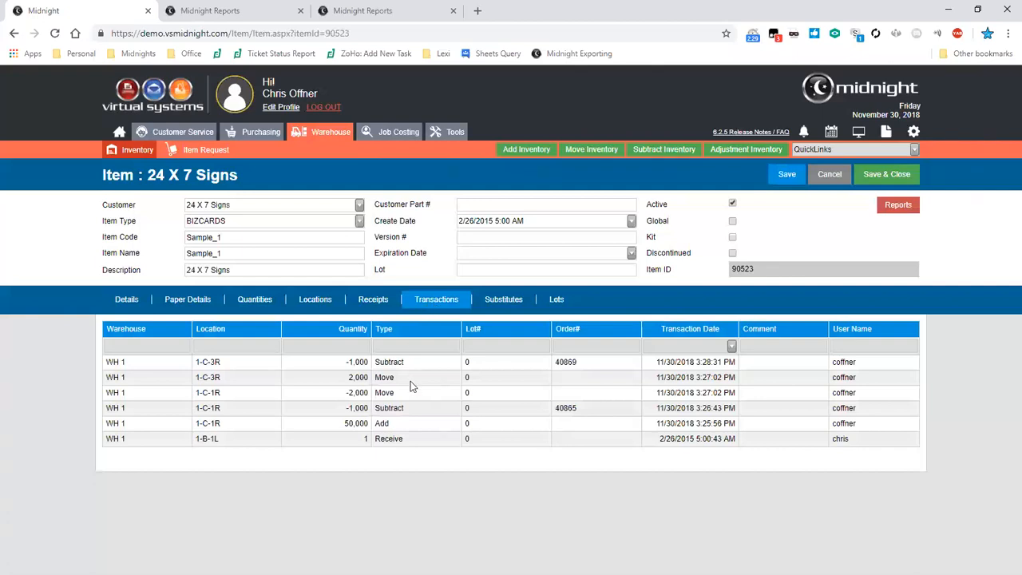
left_click_drag(414, 411, 314, 412)
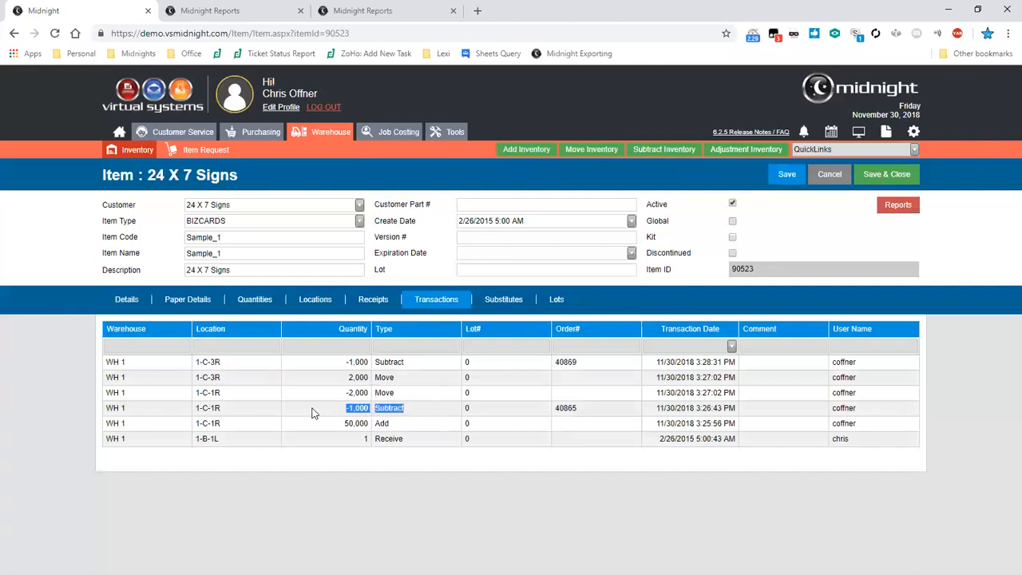
left_click_drag(407, 363, 338, 364)
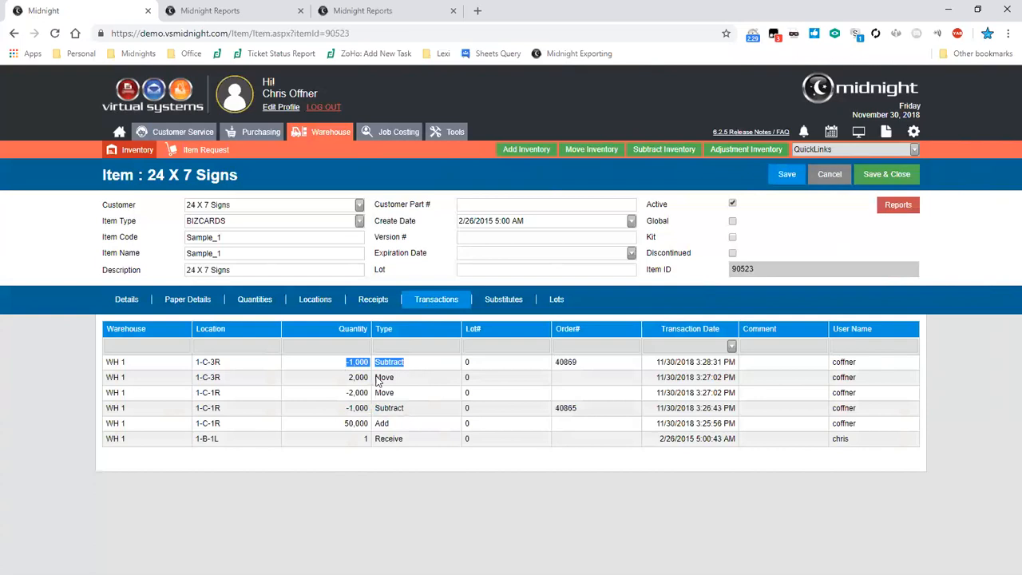
left_click_drag(414, 396, 112, 378)
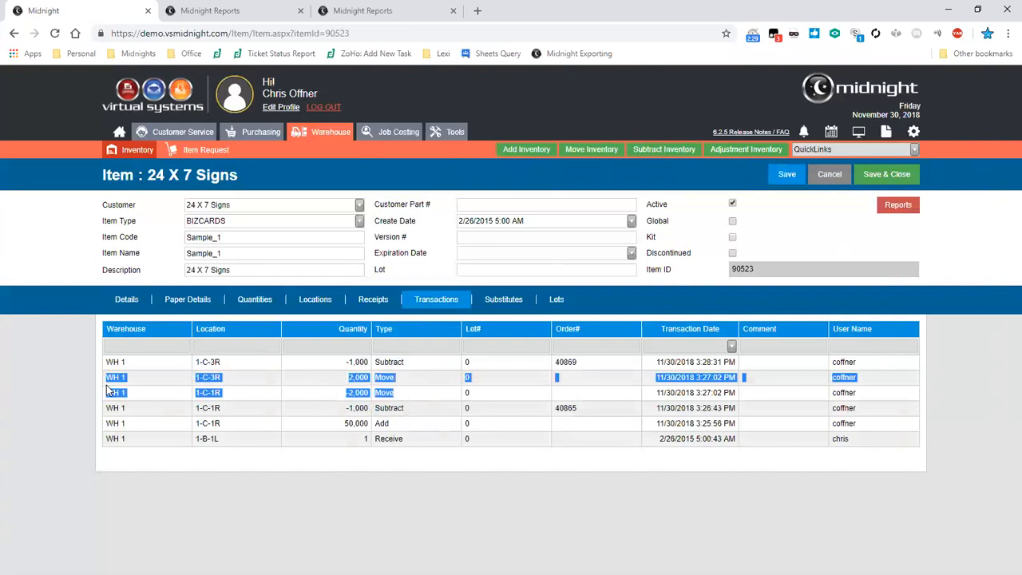
left_click(410, 396)
left_click_drag(417, 394, 190, 404)
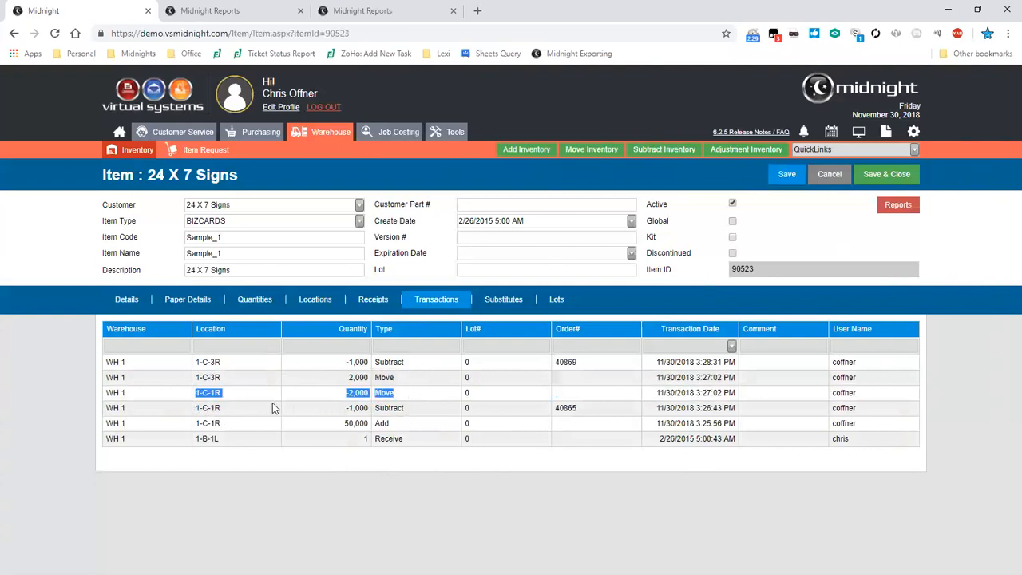
left_click_drag(420, 383, 196, 380)
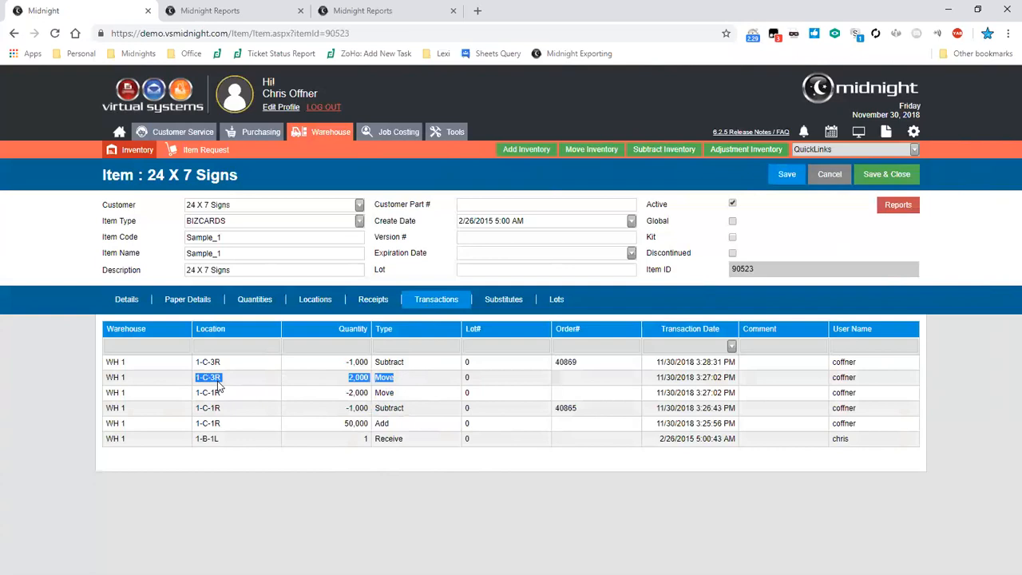
left_click(468, 415)
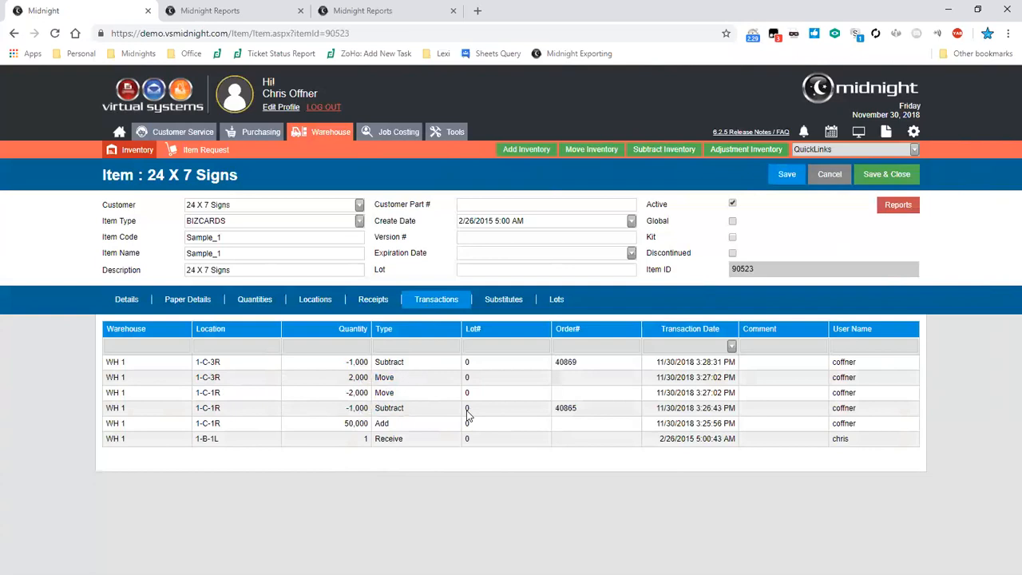
Step: Examine the order and reason code choices of an inventory adjustment for Sample_1, and cancel the transaction
left_click(743, 150)
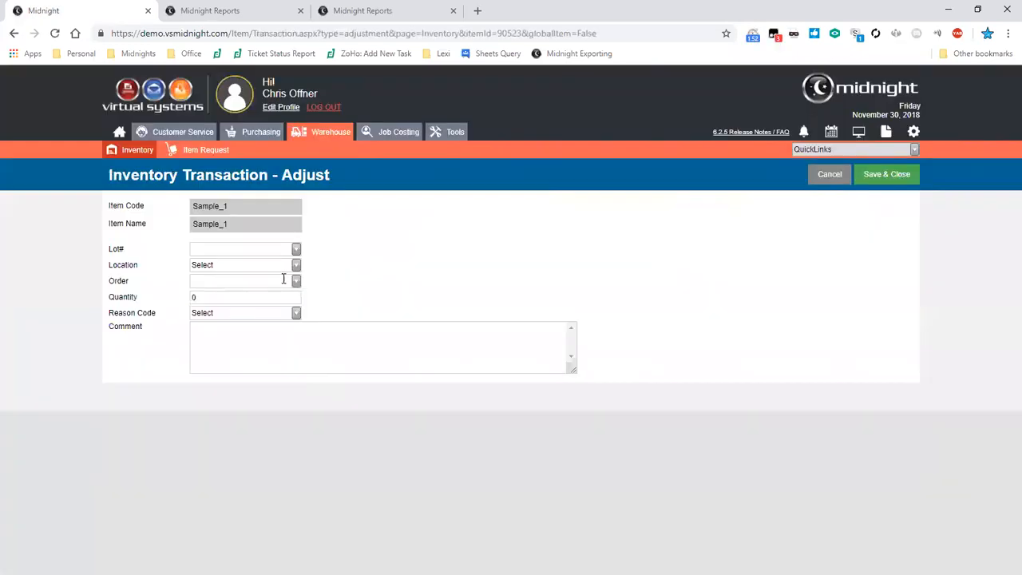
left_click(297, 285)
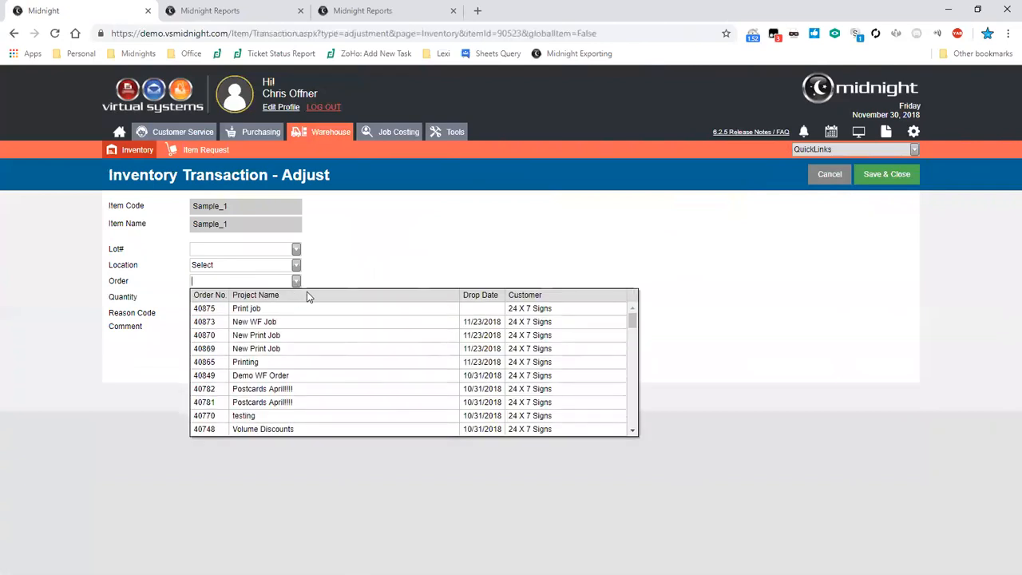
left_click(315, 274)
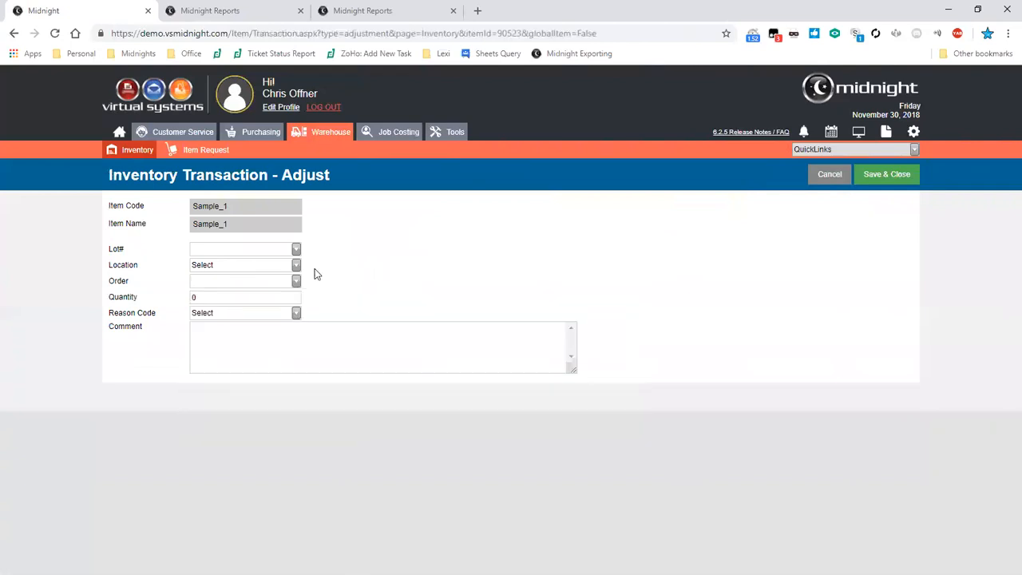
left_click(295, 315)
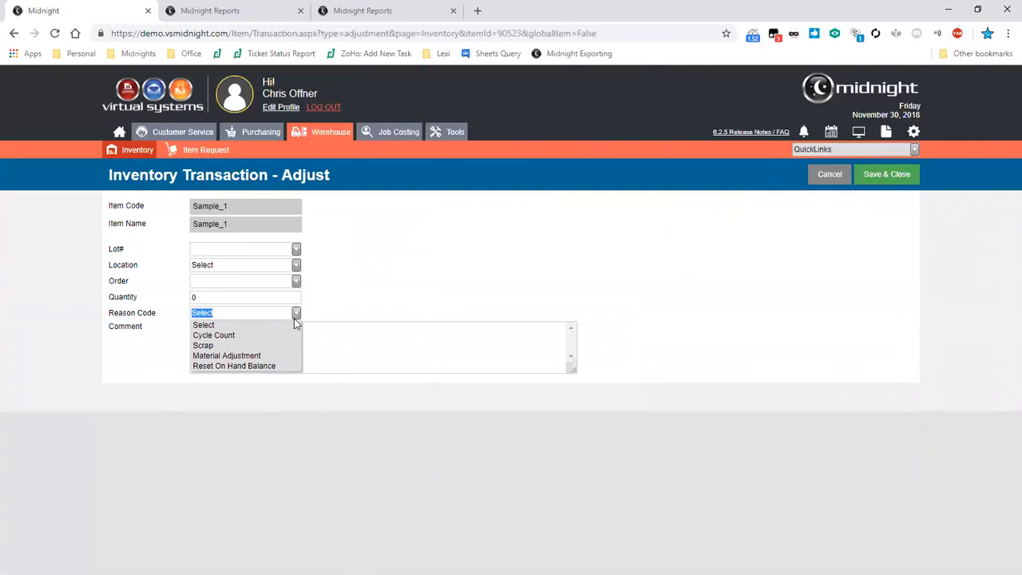
left_click(340, 281)
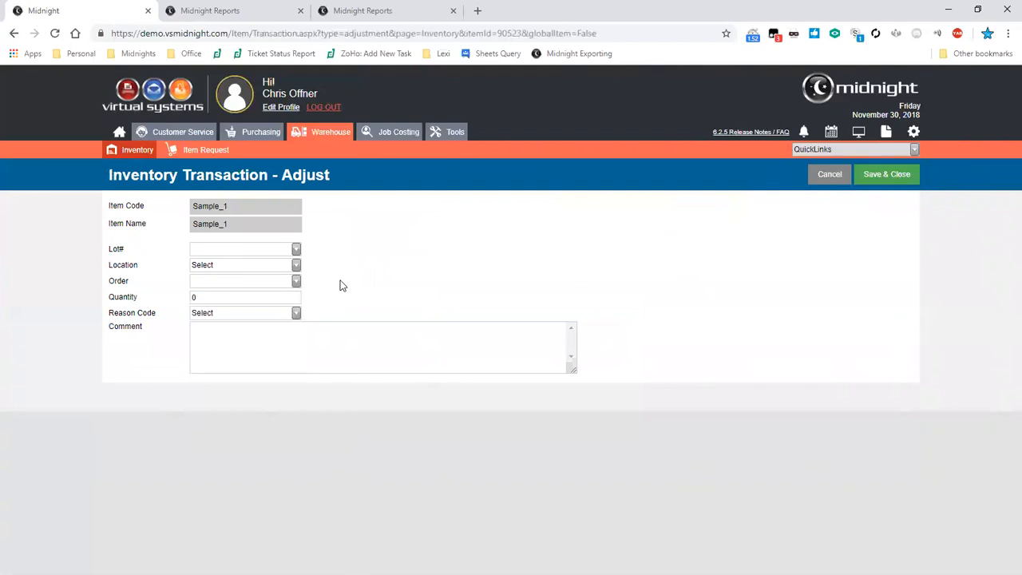
left_click(832, 179)
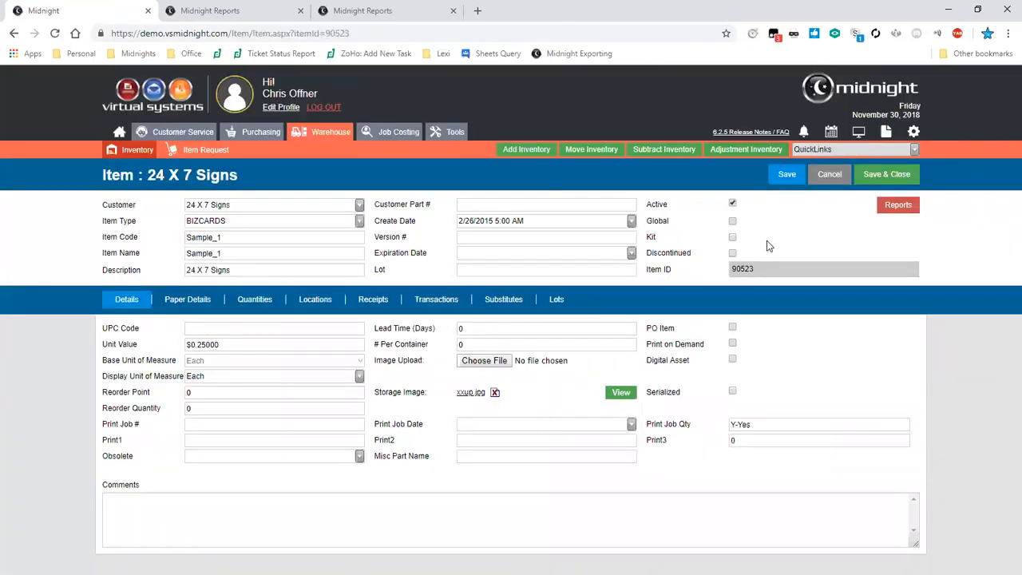
Step: Save and close the item, and view the quick links available from the inventory item search
left_click(878, 174)
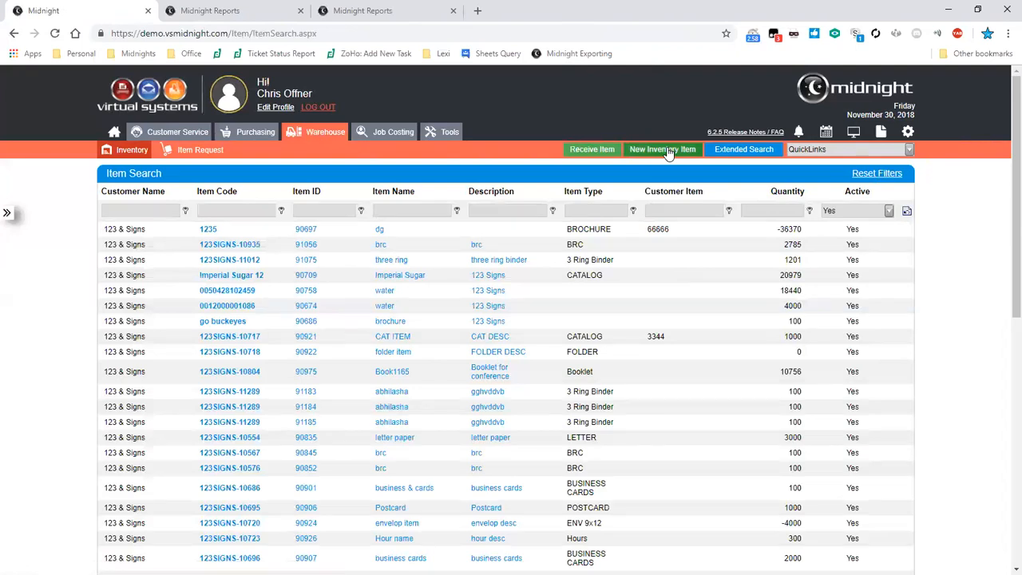
left_click(805, 151)
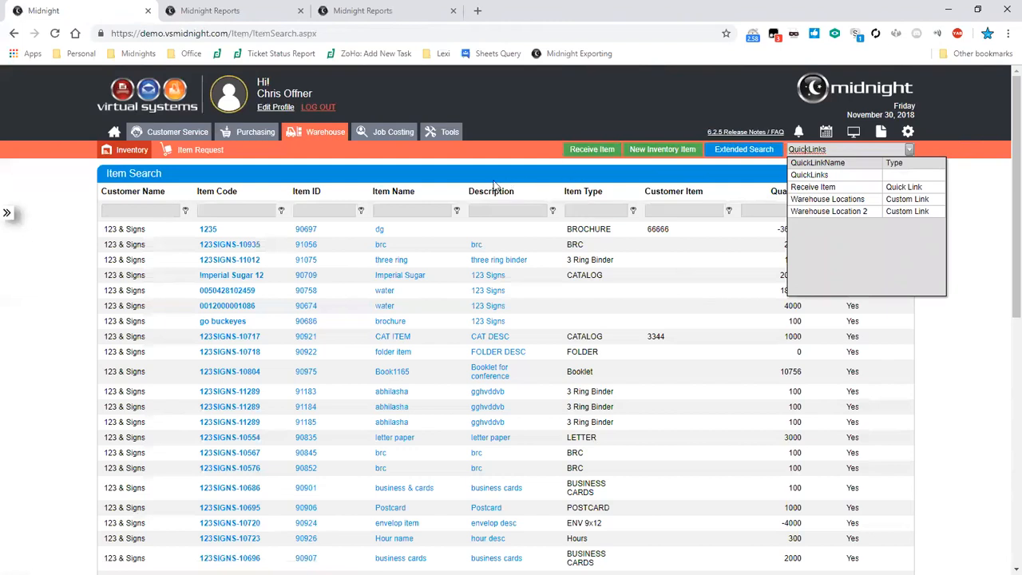
left_click(387, 162)
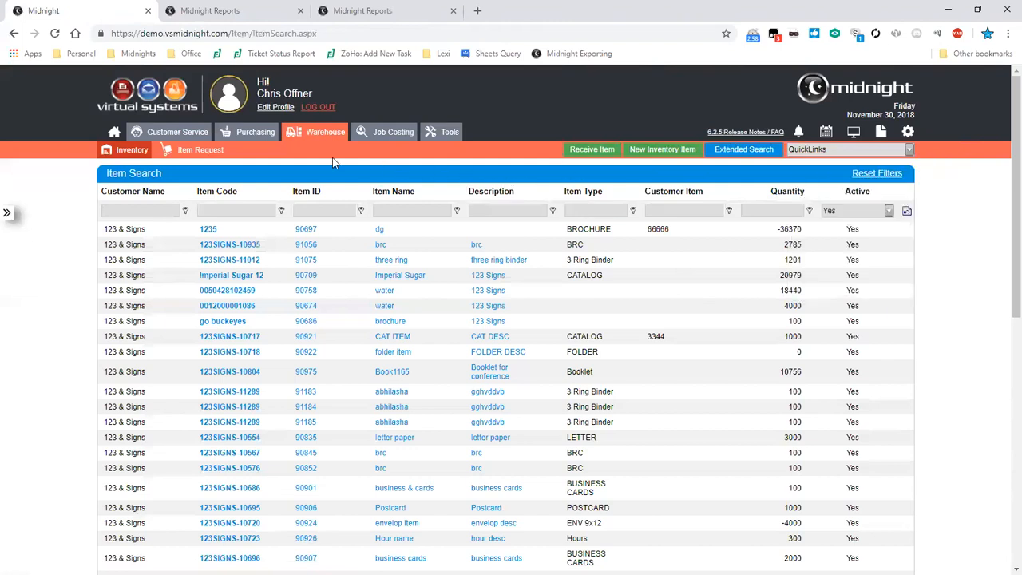
Step: Open the Christmas Postcards order, look over its Quick Create Inventory form, and close the form without saving
left_click(170, 132)
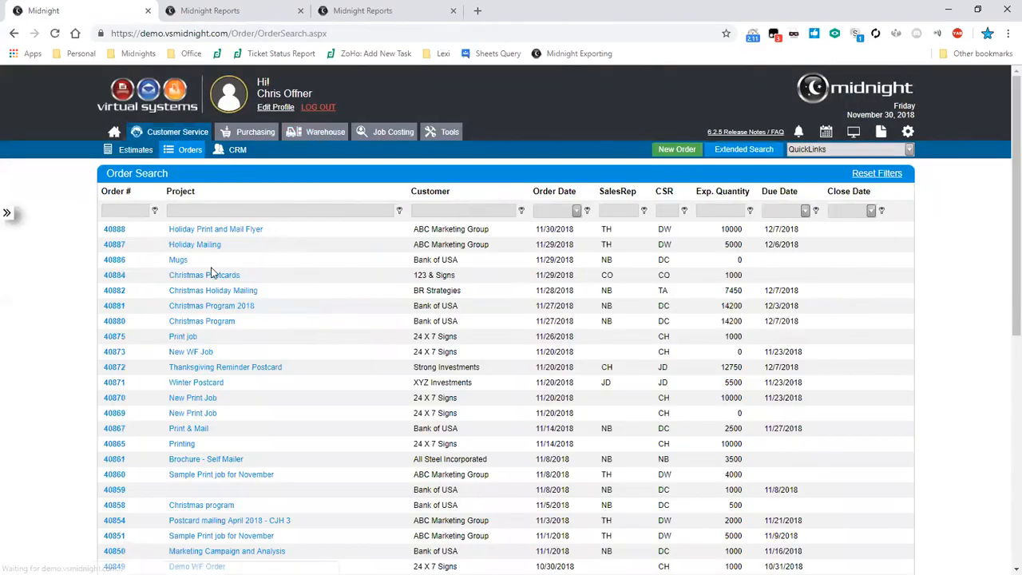
left_click(236, 287)
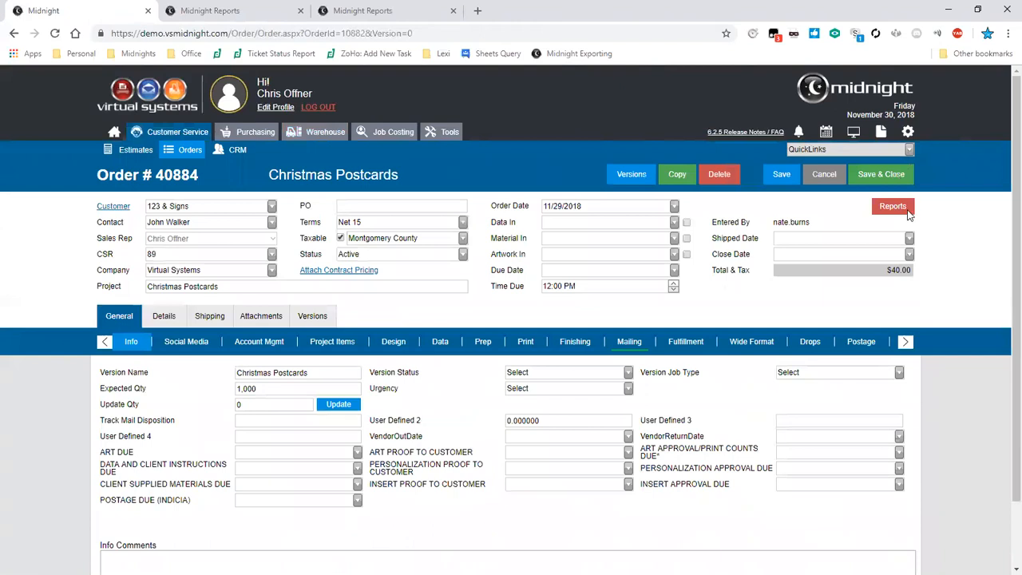
left_click(910, 150)
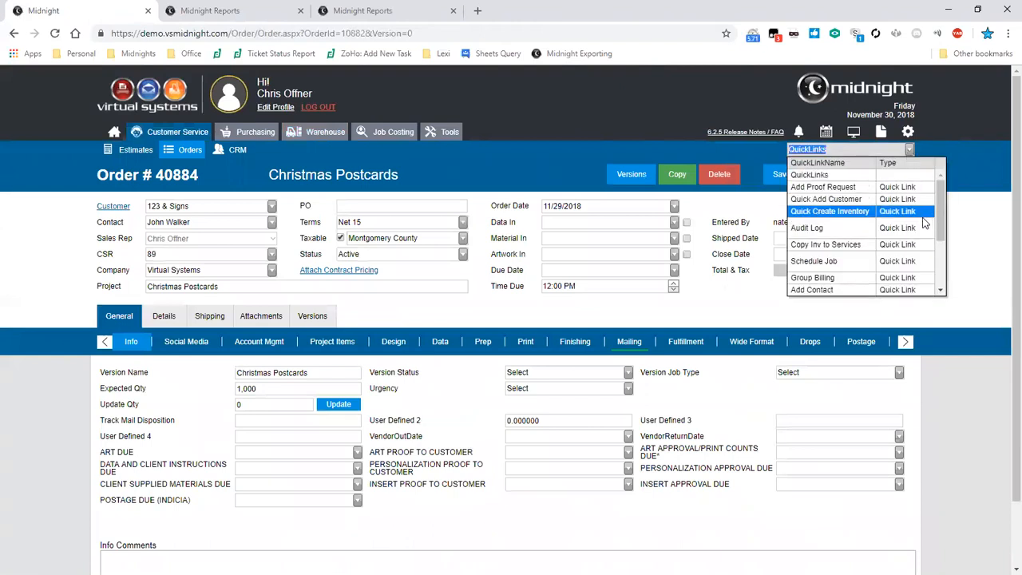
left_click(881, 211)
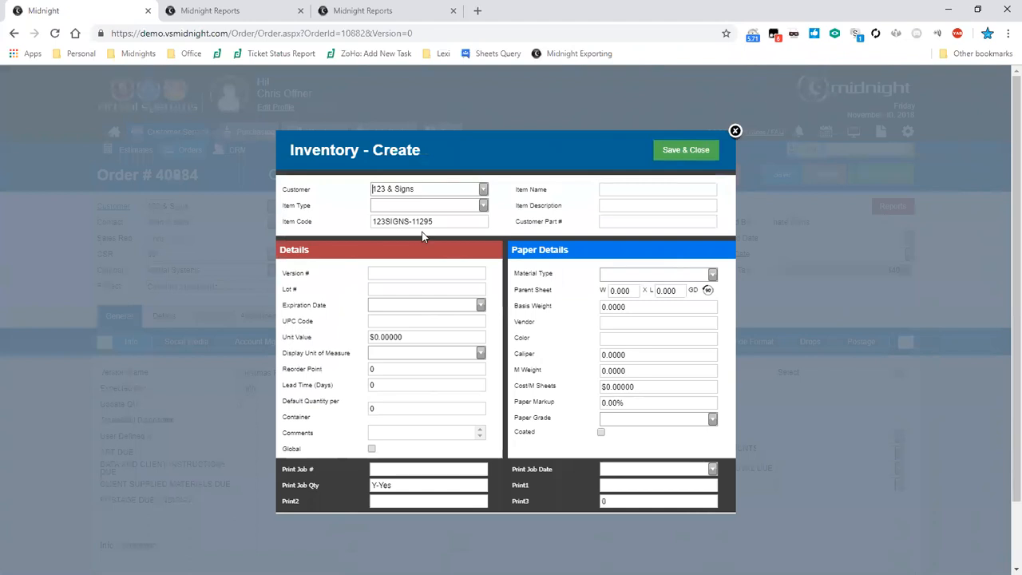
scroll(421, 233, "down", 1)
scroll(440, 343, "up", 1)
left_click(735, 132)
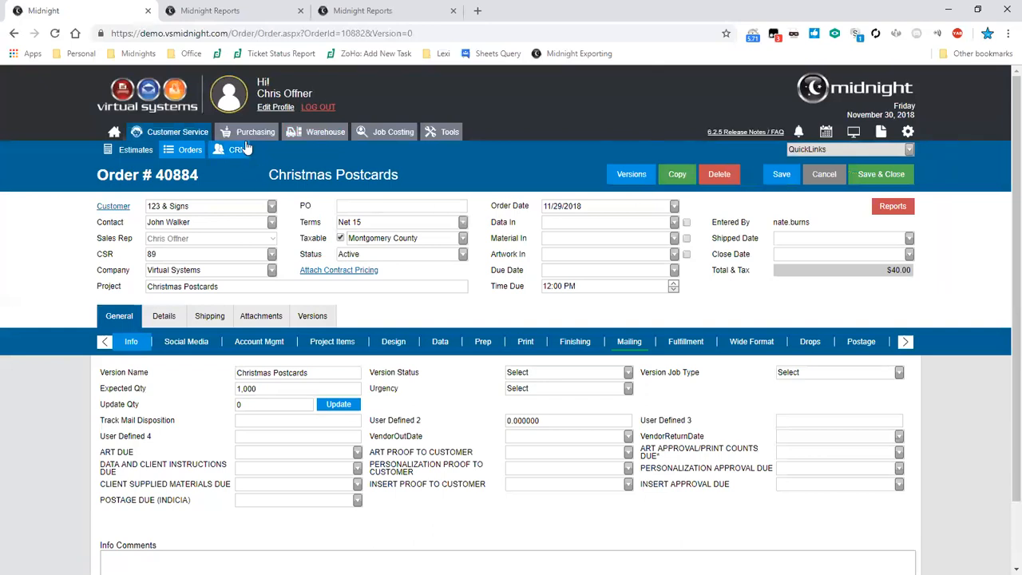
Step: Return to the warehouse inventory and reopen the recently visited Sample_1 item
left_click(319, 133)
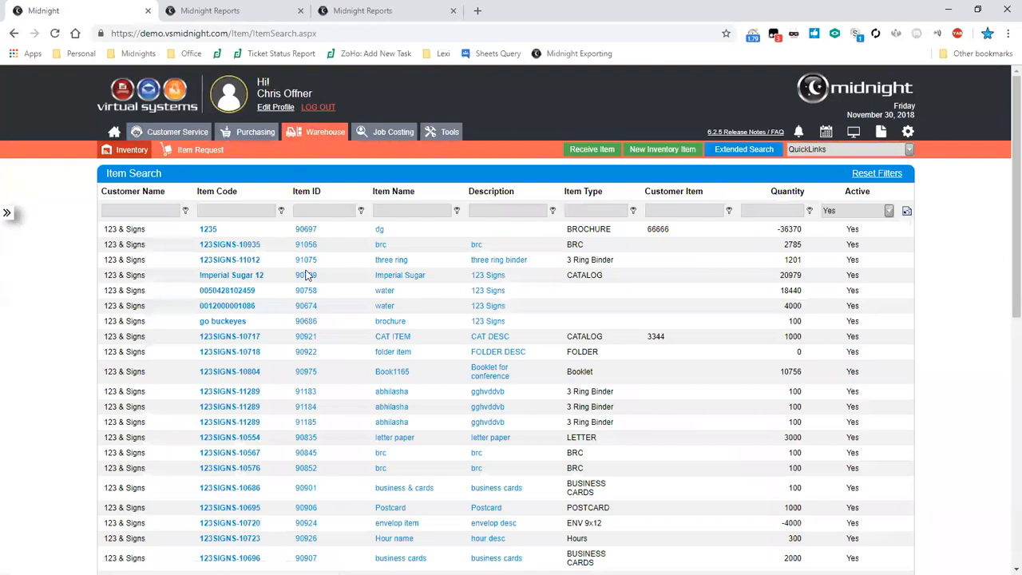
left_click(8, 213)
left_click(28, 203)
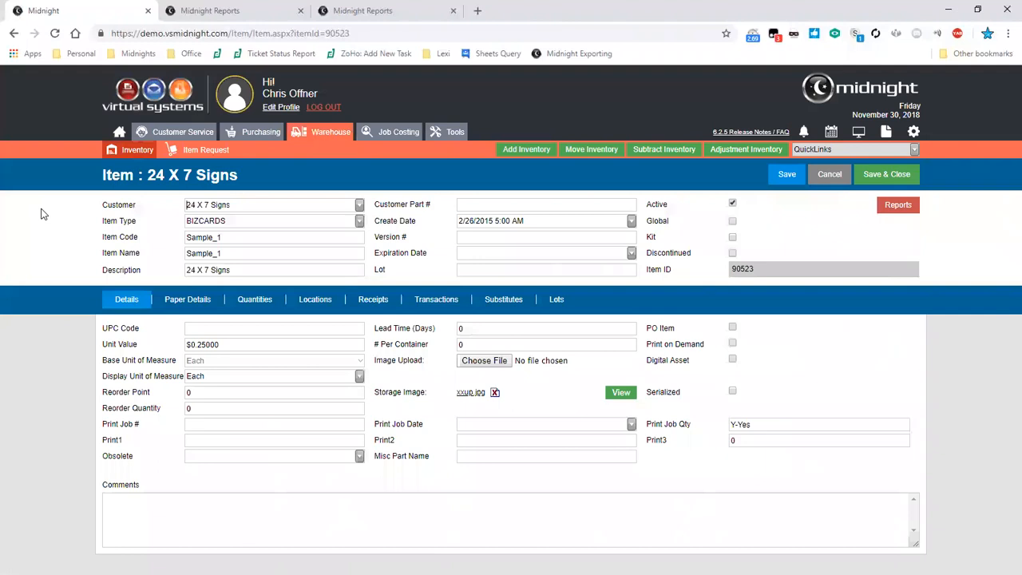
Step: Start a new item receipt from the warehouse inventory for the customer ABC Marketing Group
left_click(141, 152)
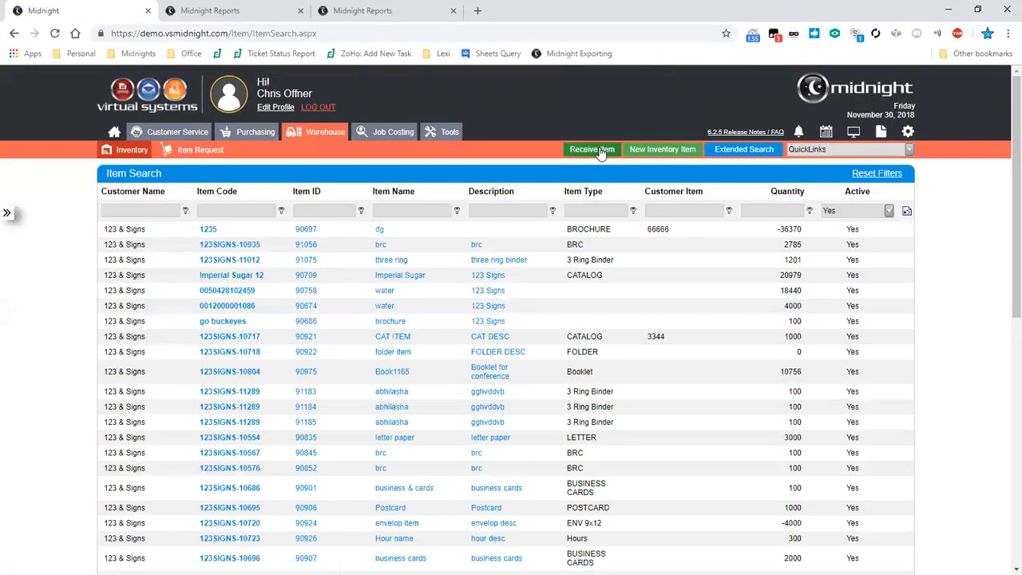
left_click(601, 152)
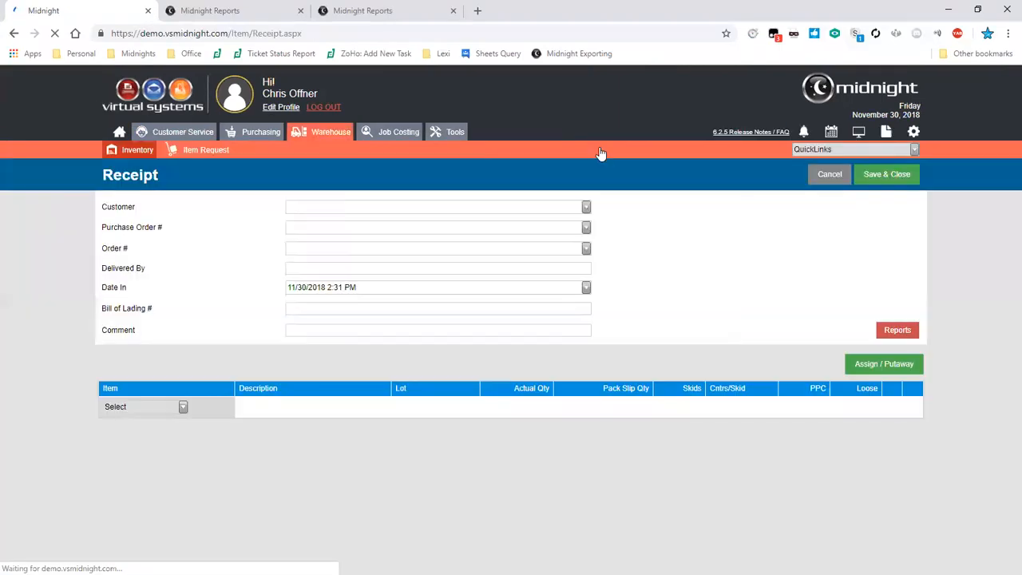
left_click(586, 207)
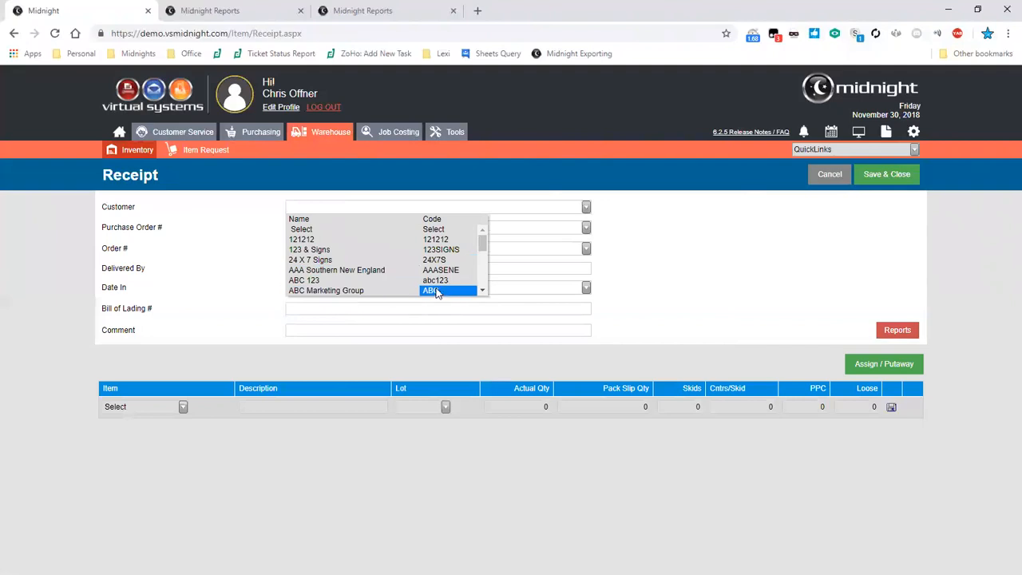
left_click(388, 291)
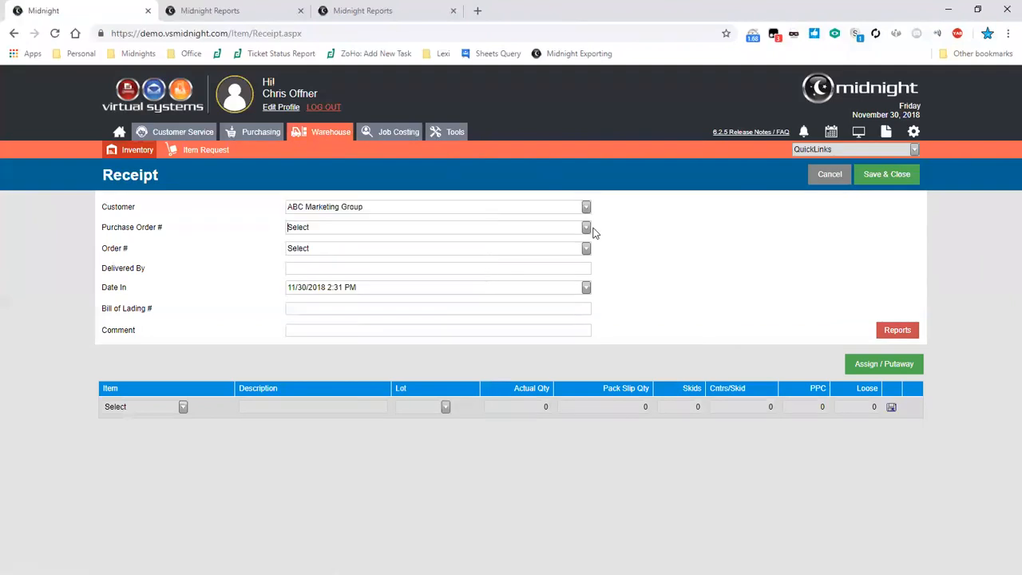
Step: Choose the purchase order containing the Charger Postcard item for the receipt, leaving the order unselected
left_click(587, 229)
scroll(587, 231, "down", 5)
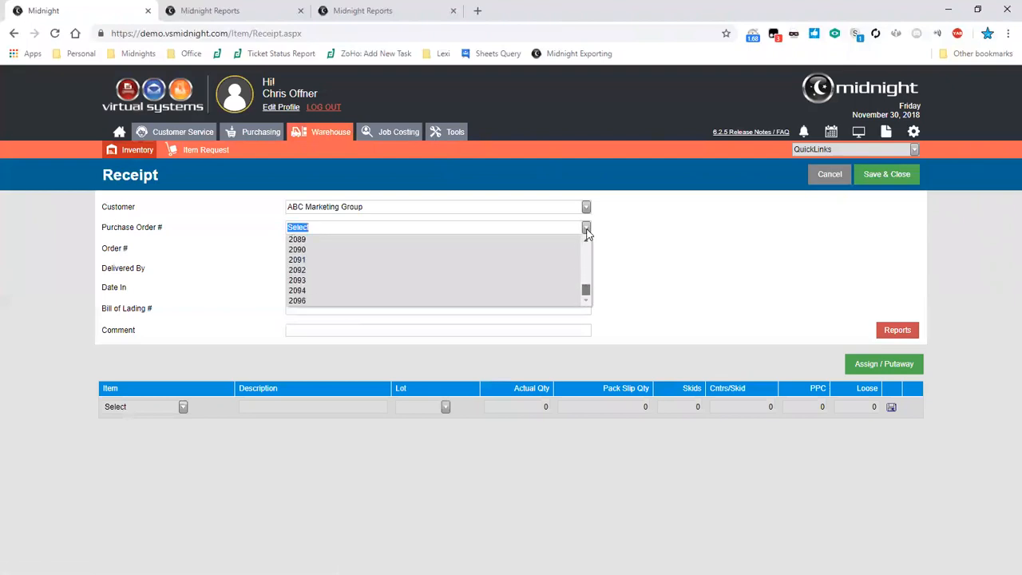
left_click(440, 271)
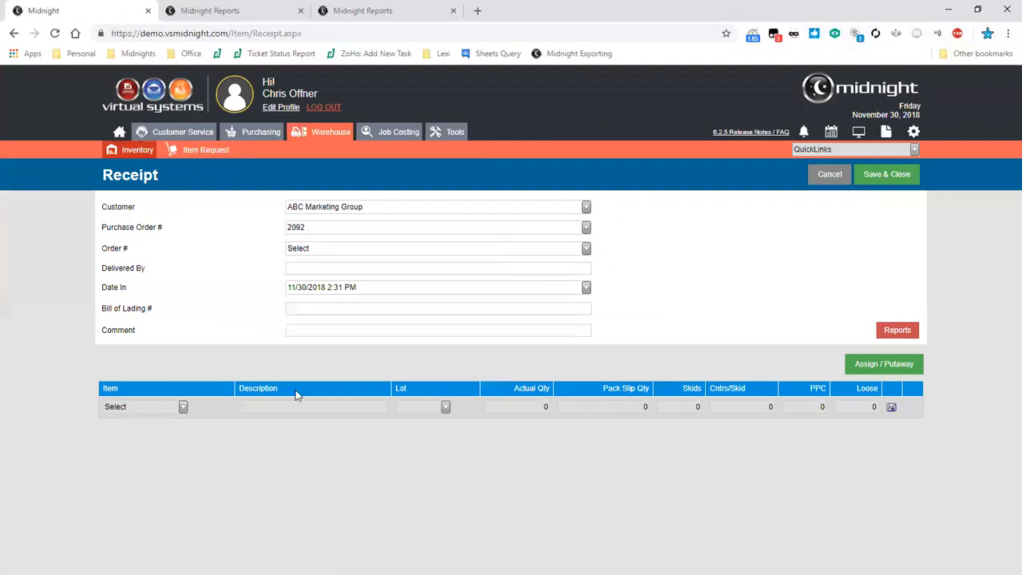
left_click(586, 230)
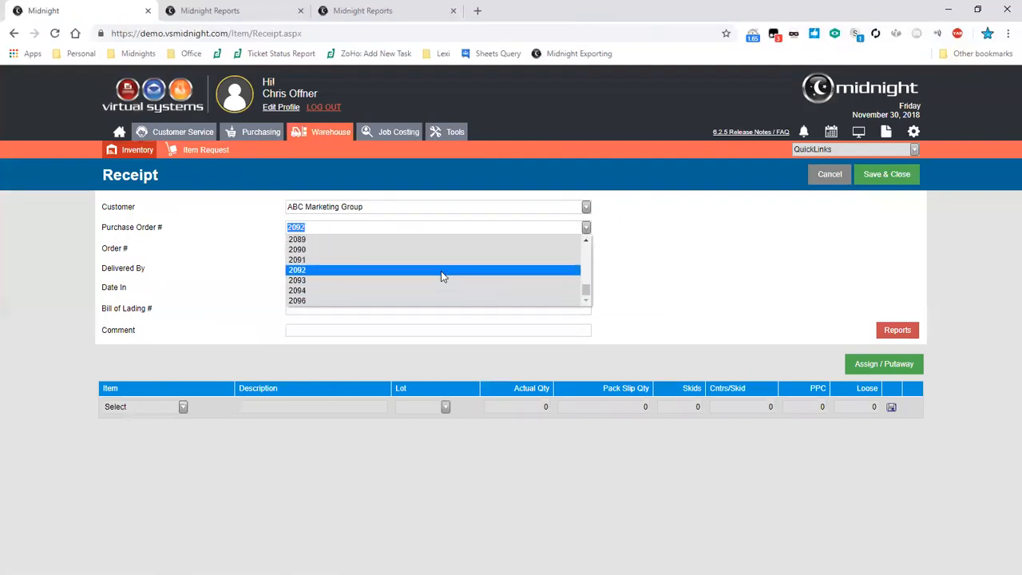
left_click(466, 281)
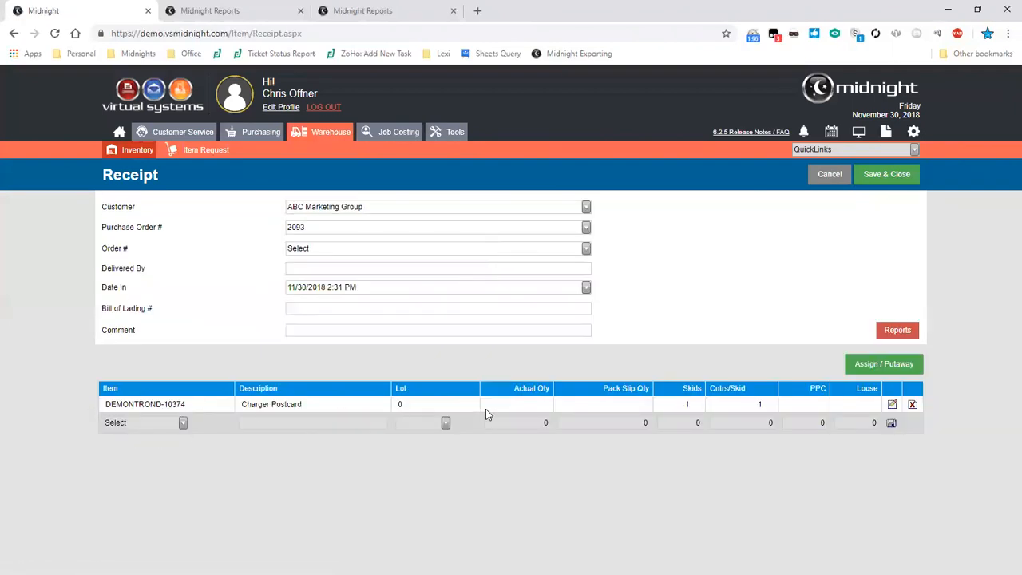
key("Tab")
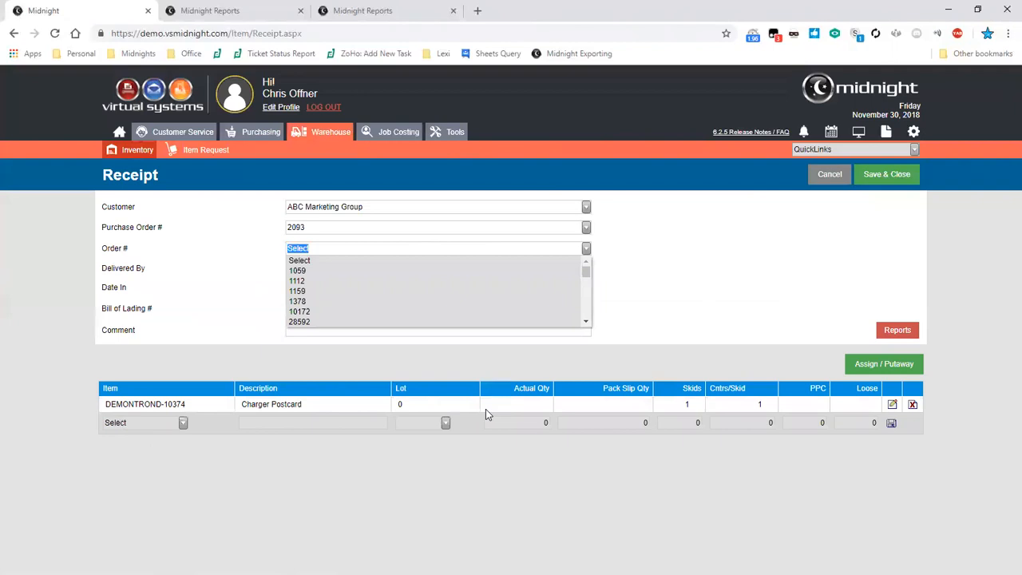
key("Escape")
left_click(486, 409)
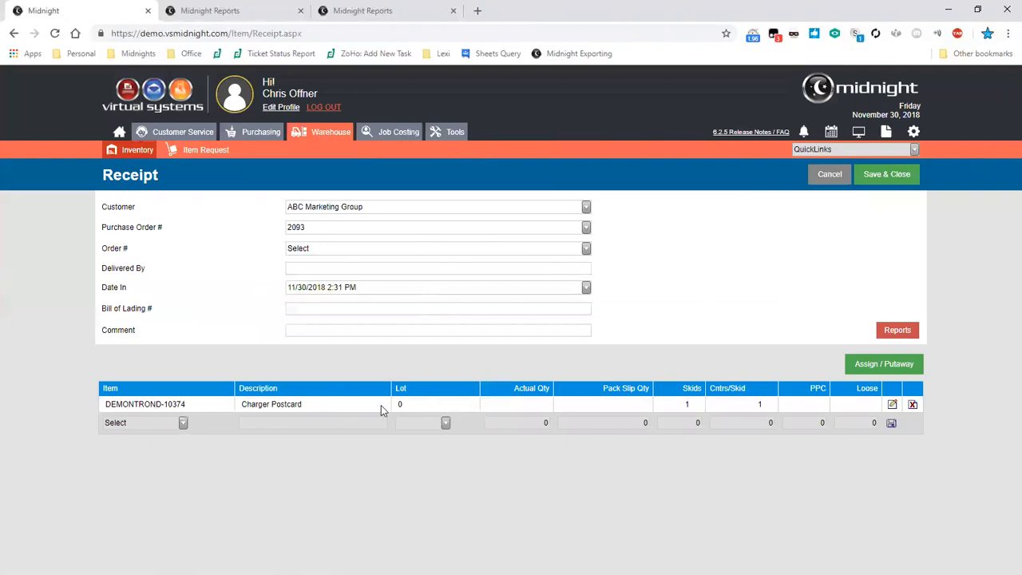
Step: Assign the Charger Postcard to location 5-A-1R, trying a put-away quantity of 1 before saving it with 0
left_click(884, 364)
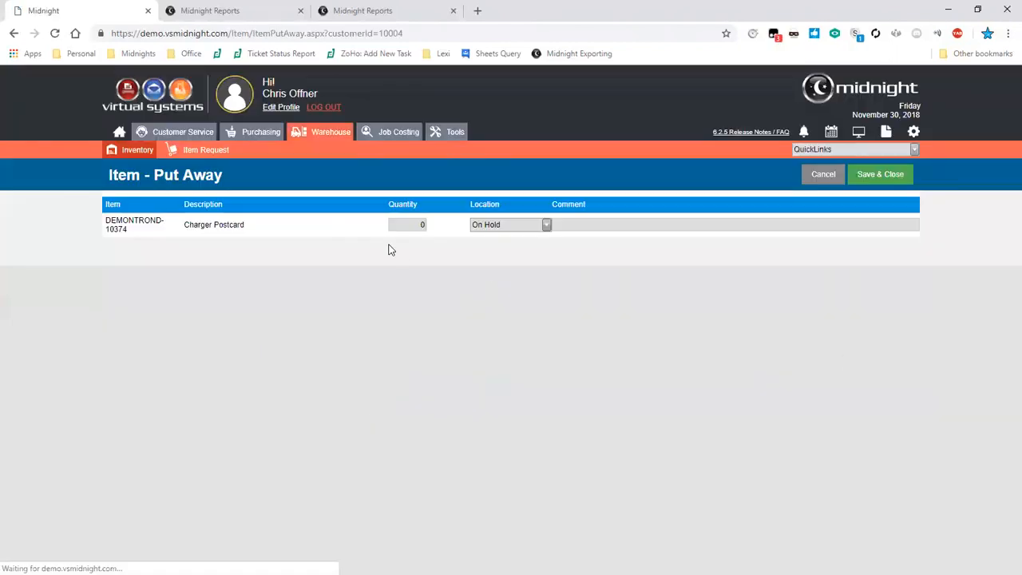
type("1")
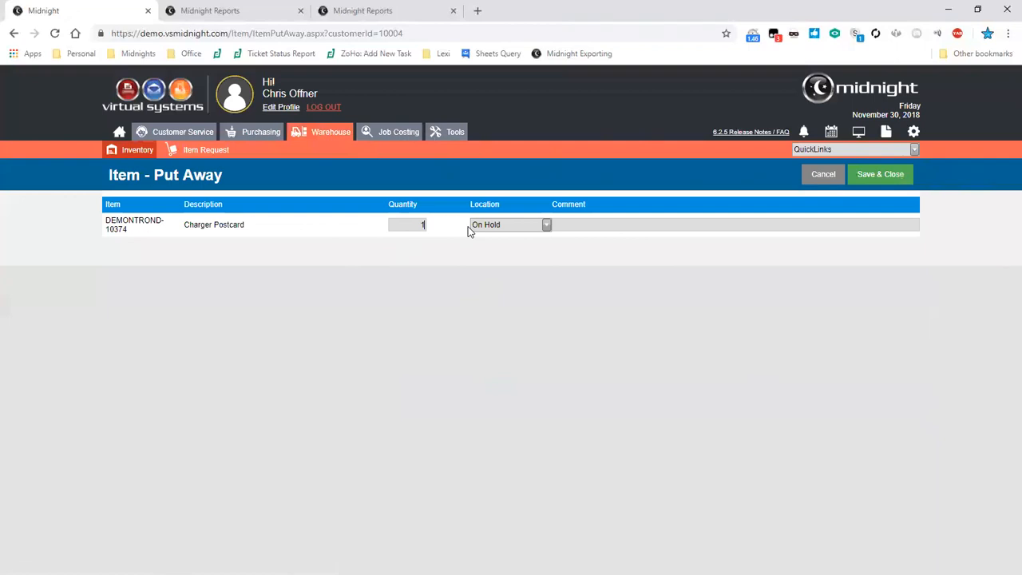
left_click(485, 224)
scroll(487, 271, "up", 3)
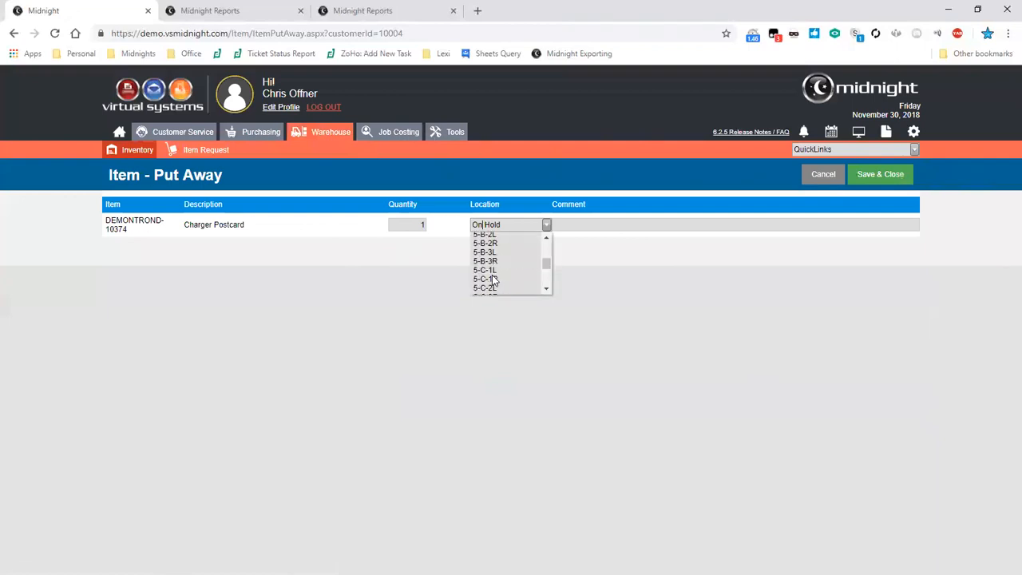
left_click(490, 275)
left_click(885, 179)
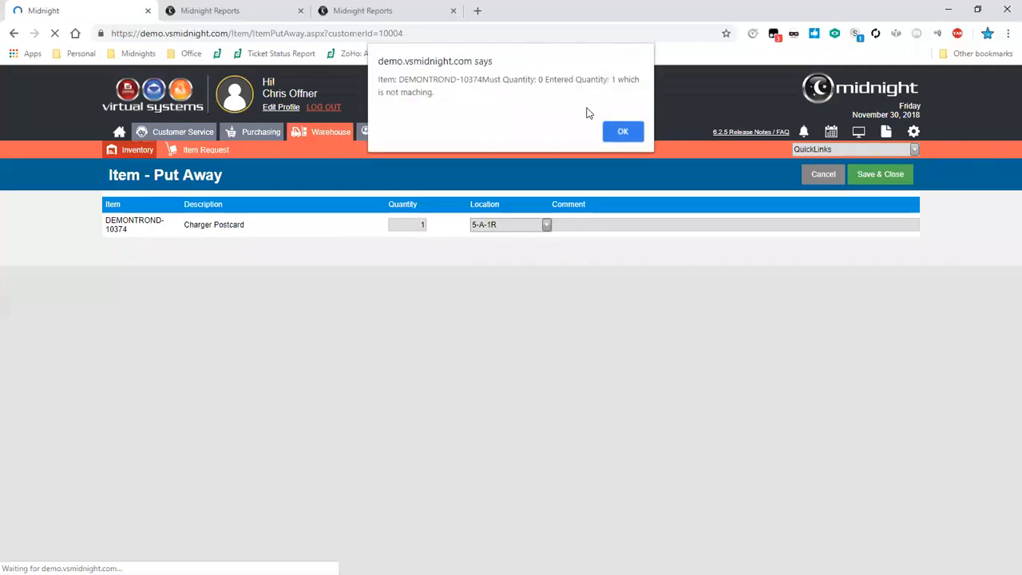
left_click(620, 132)
type("0")
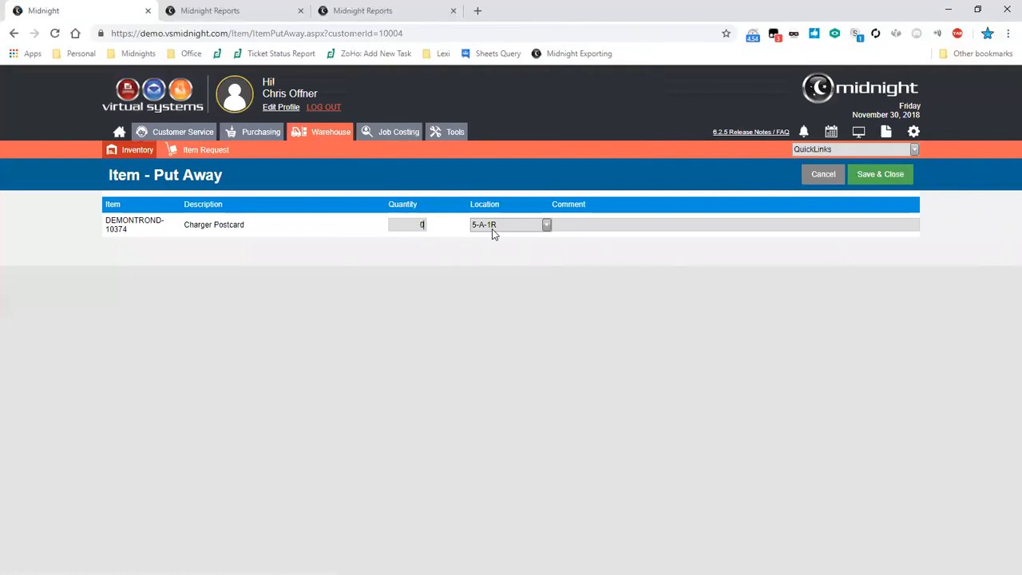
left_click(892, 184)
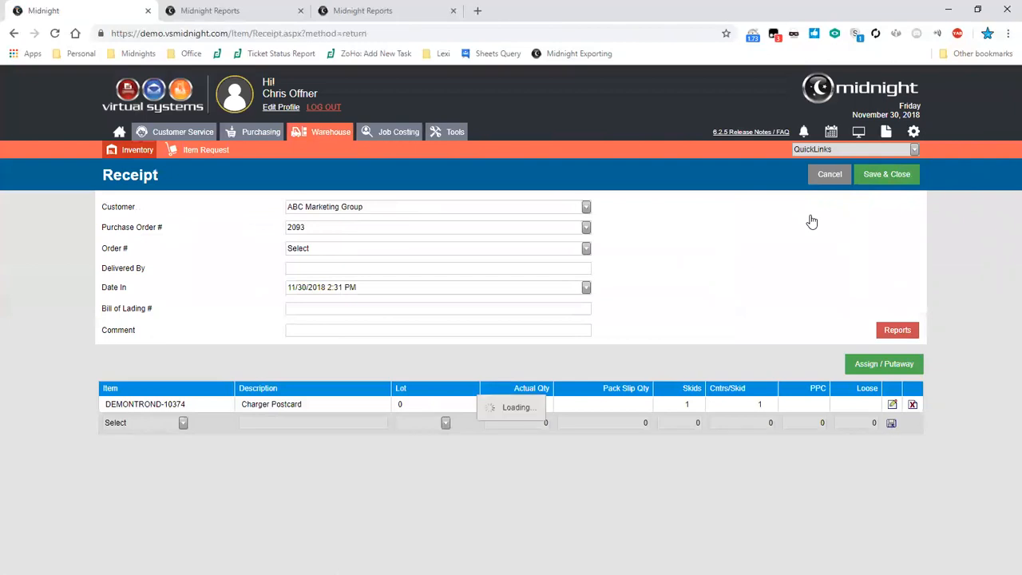
Step: Set the Charger Postcard receipt line's actual quantity, pack slip quantity and PPC to 1
key("Tab")
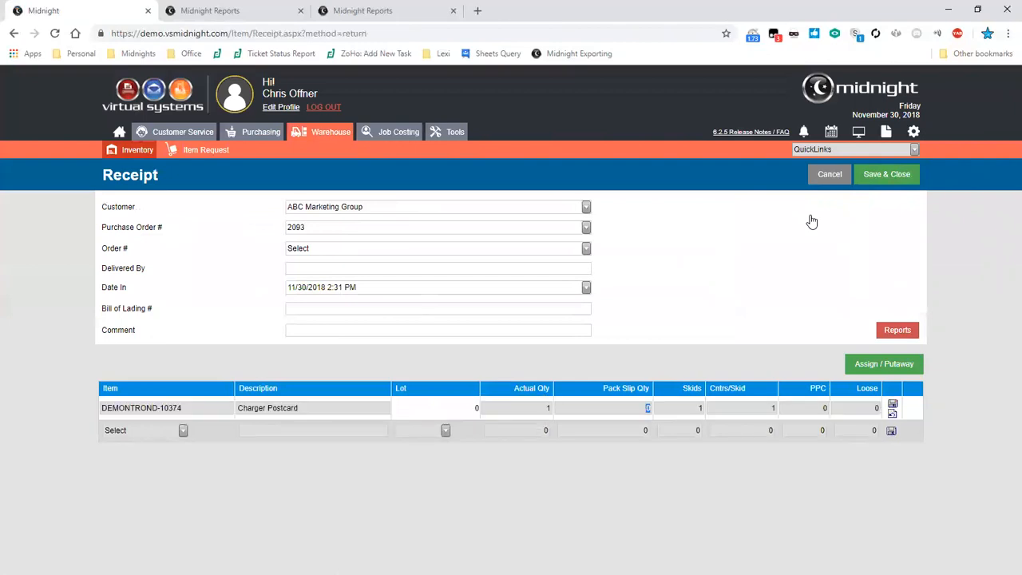
type("1")
key("Tab")
key("Tab")
key("Tab")
type("1")
double_click(493, 402)
key("Tab")
key("Tab")
key("Tab")
key("Tab")
key("Tab")
Step: Reopen the receipt's put-away and save 1 Charger Postcard at location 5-A-1R
left_click(493, 403)
key("Return")
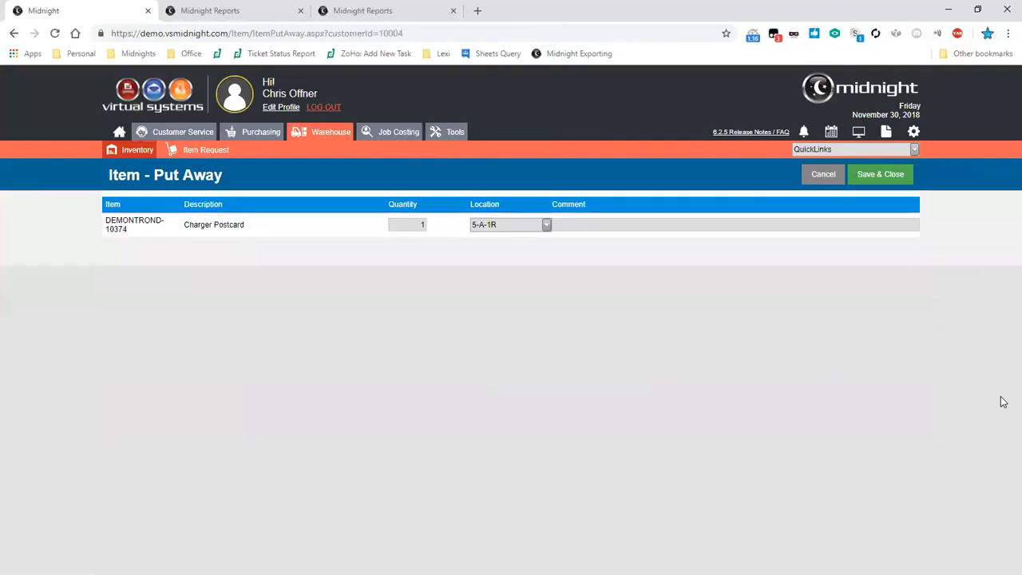
left_click(897, 178)
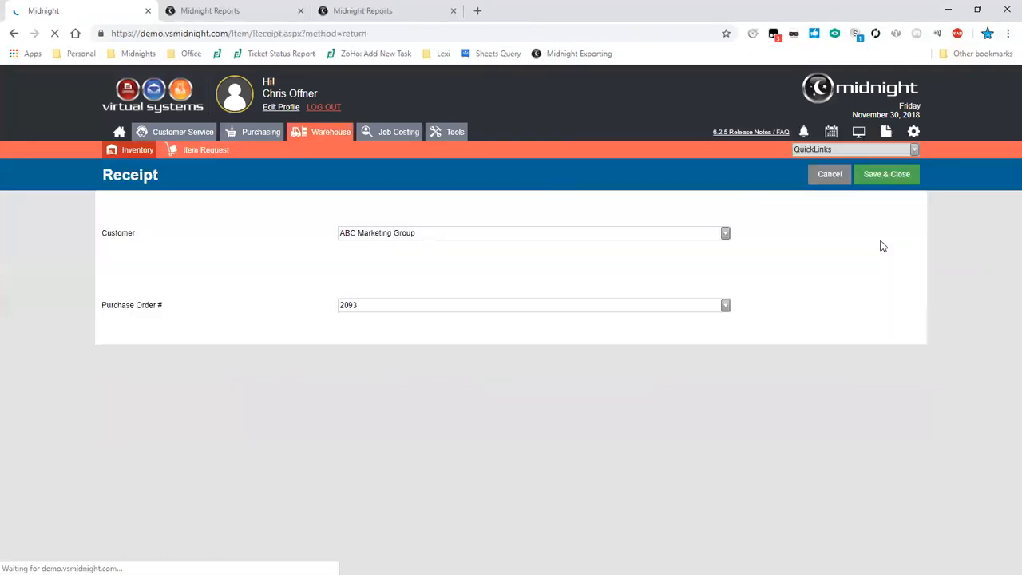
Step: Look over the receipt's Inventory Receipt and Skid Flag reports, closing each one
left_click_drag(607, 12, 540, 23)
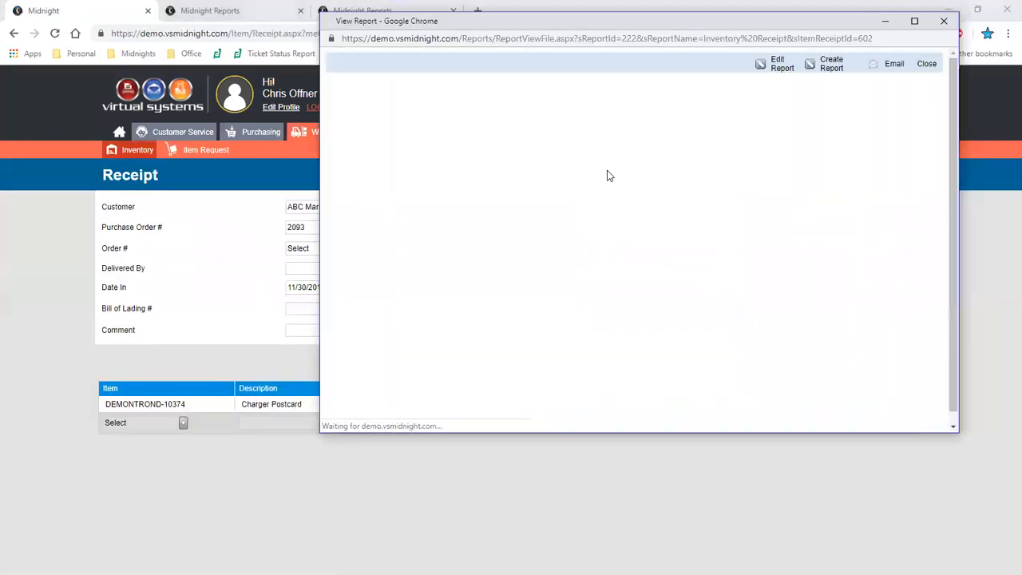
scroll(765, 512, "down", 3)
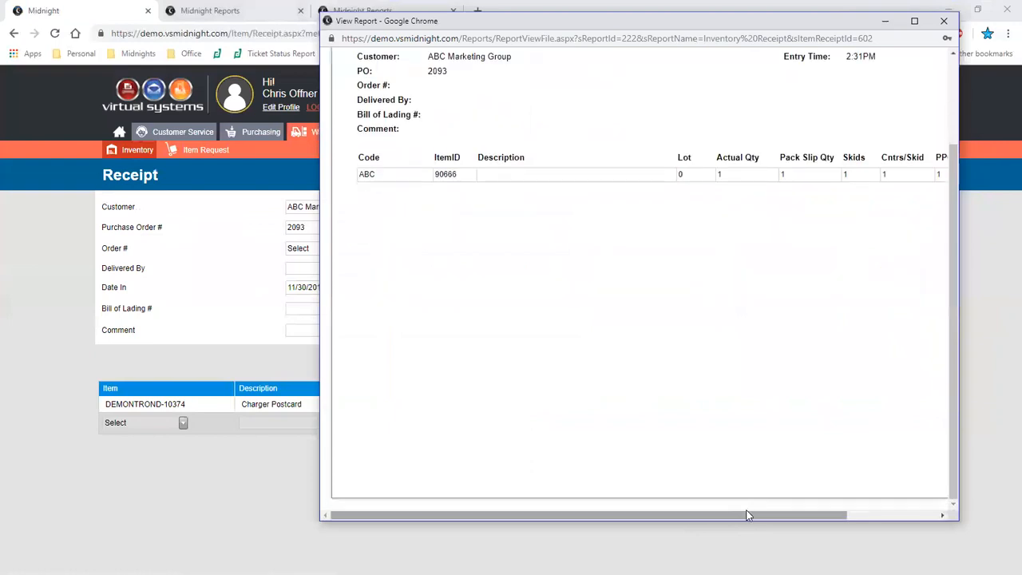
left_click(944, 21)
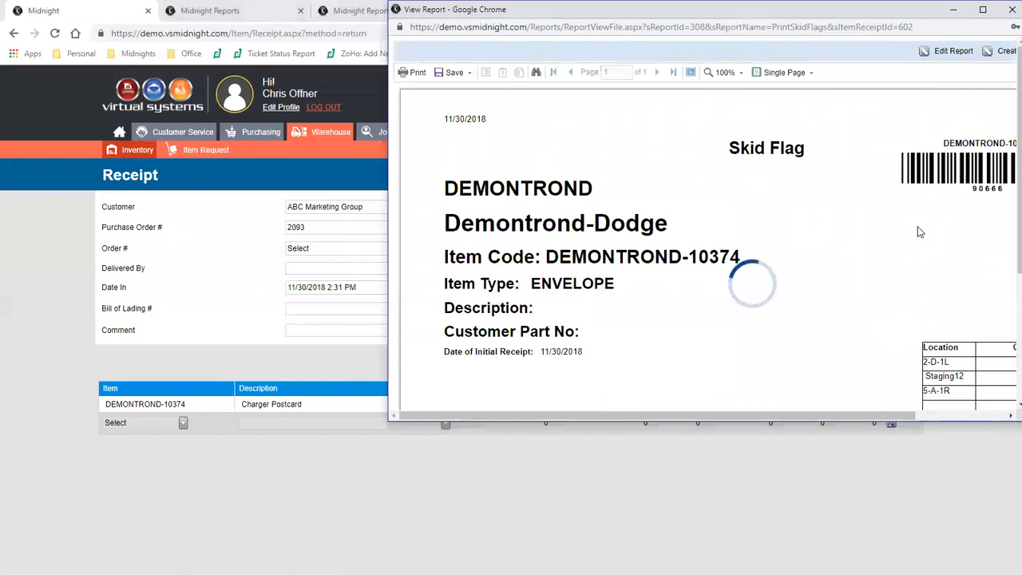
scroll(918, 232, "down", 3)
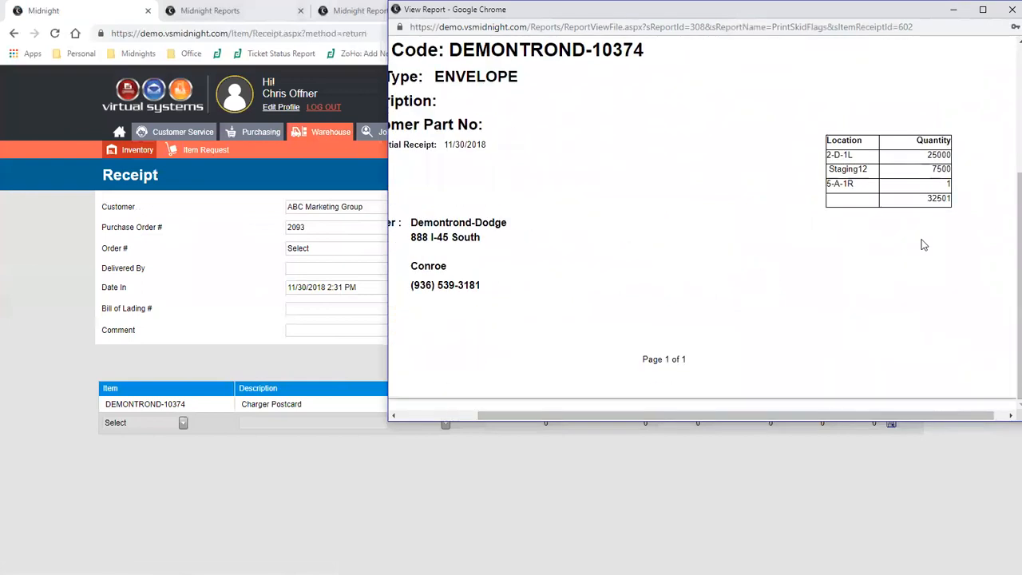
left_click(1012, 8)
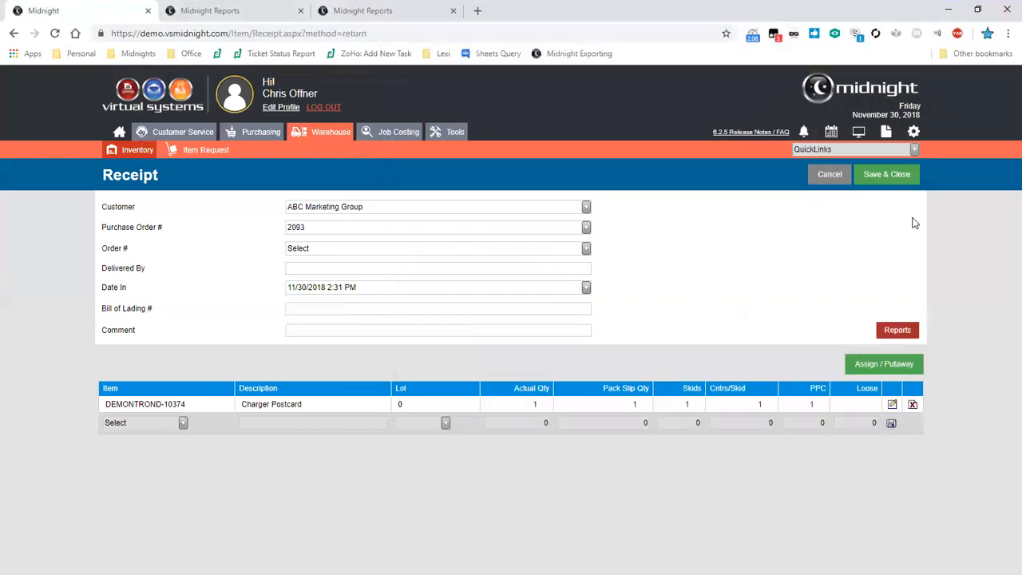
Step: Save and close the receipt, choosing to also close the fully received purchase order
left_click(888, 179)
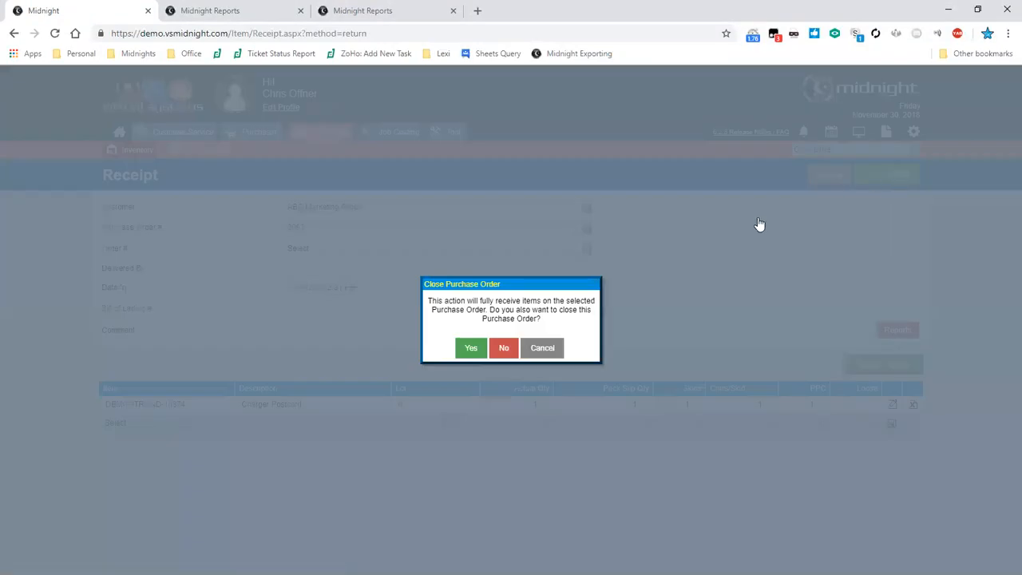
left_click_drag(543, 318, 431, 303)
left_click(443, 310)
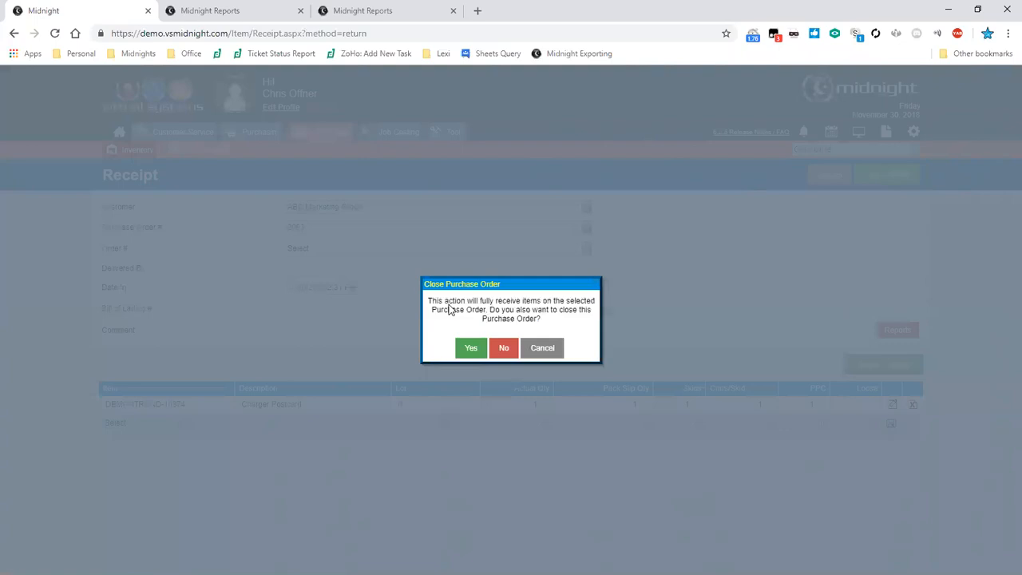
left_click(471, 349)
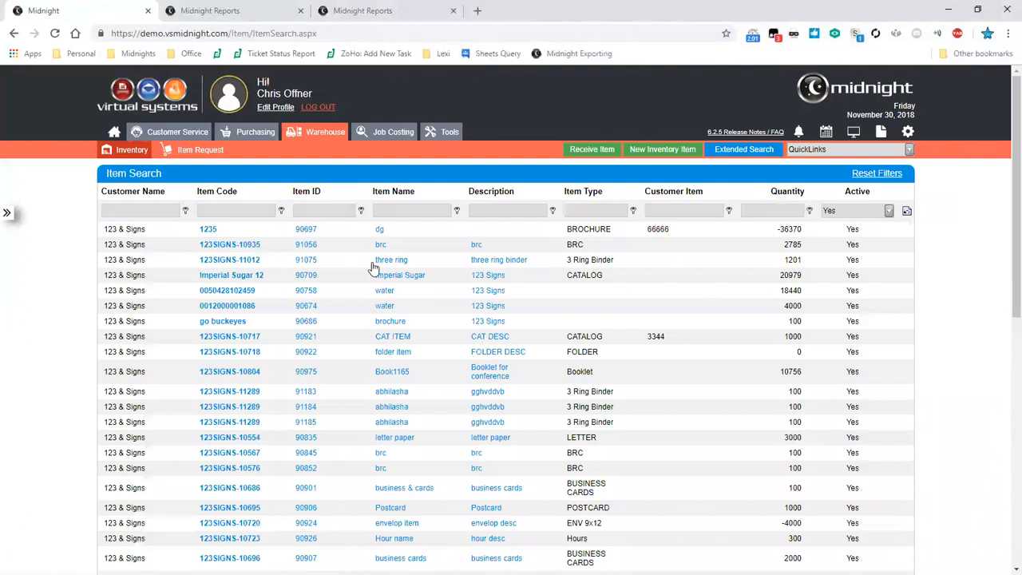
Step: Open the warehouse item request search and check its recently visited list
left_click(196, 151)
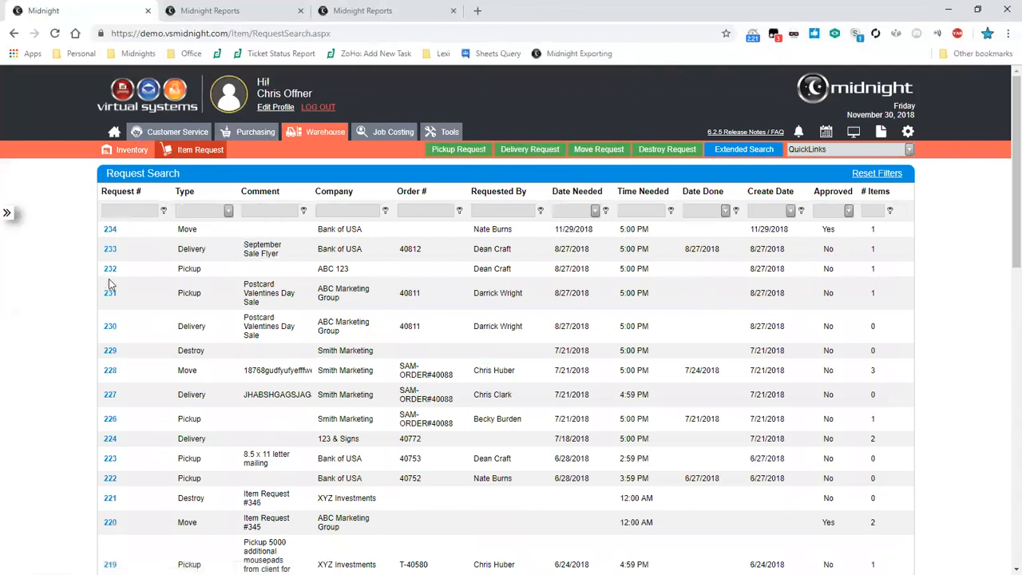
left_click(10, 217)
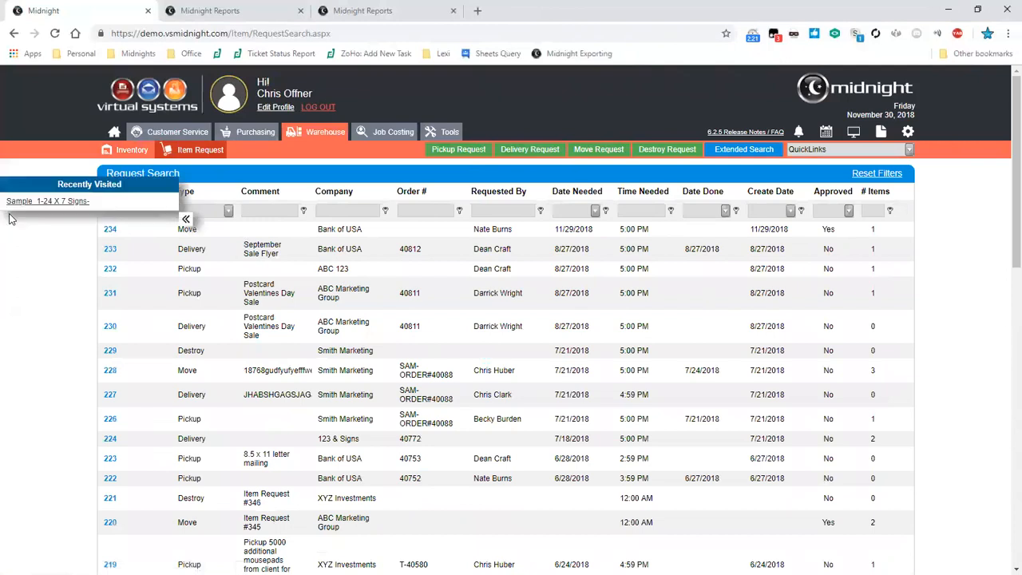
left_click(185, 221)
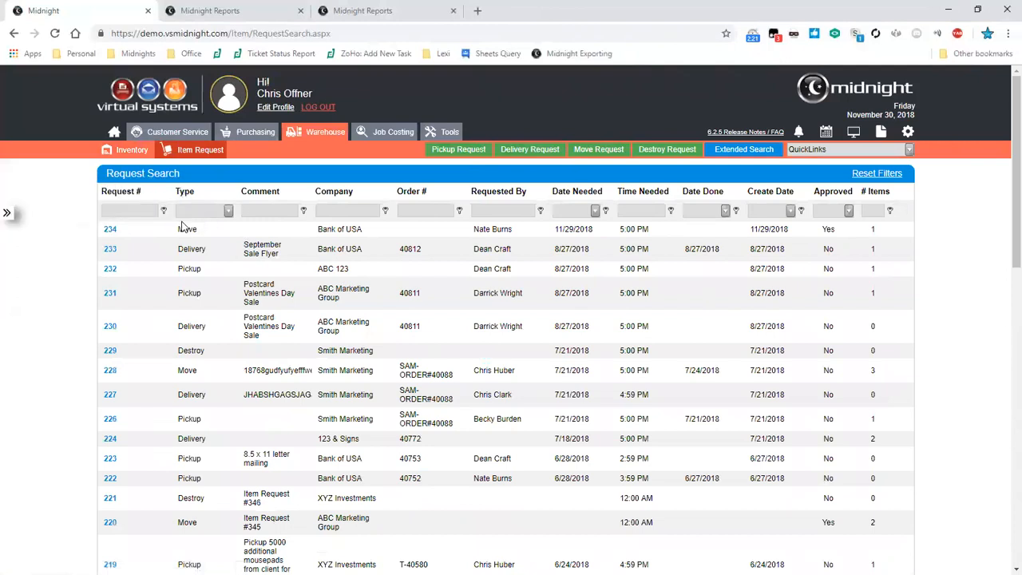
Step: Open the Postcard Valentines Day Sale delivery request, view the item choices for its lines, and cancel out of it
left_click(106, 329)
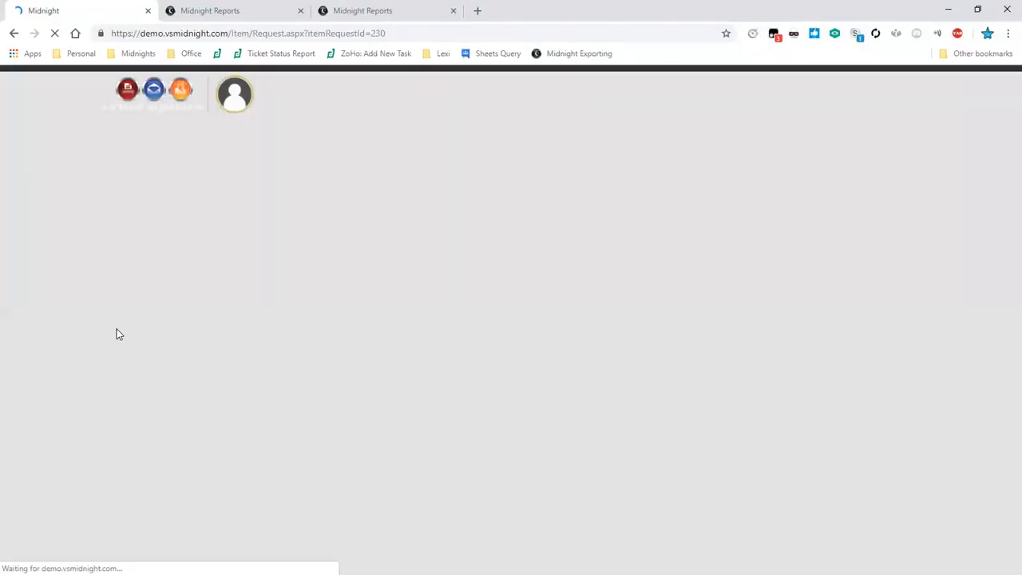
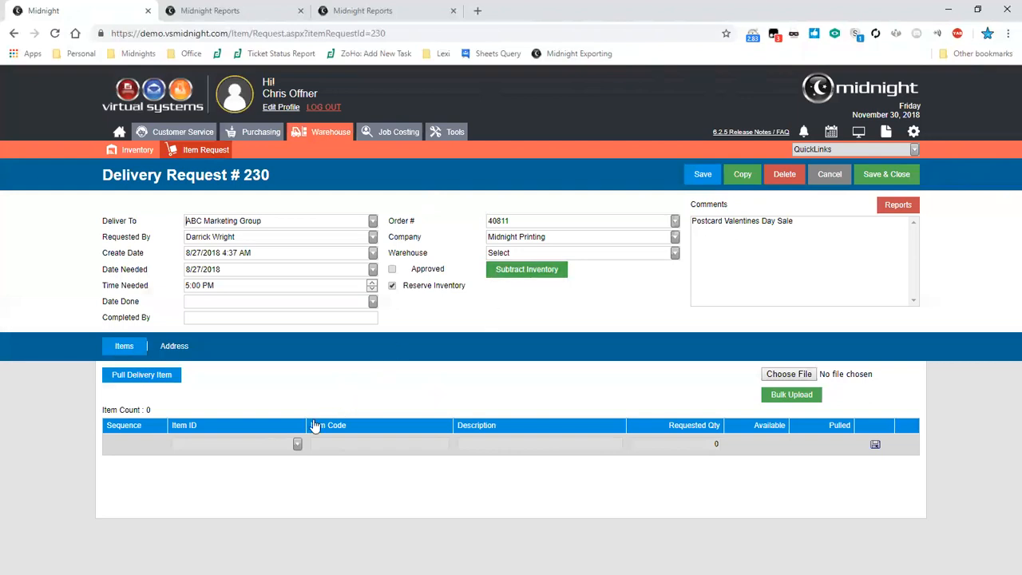
left_click(297, 444)
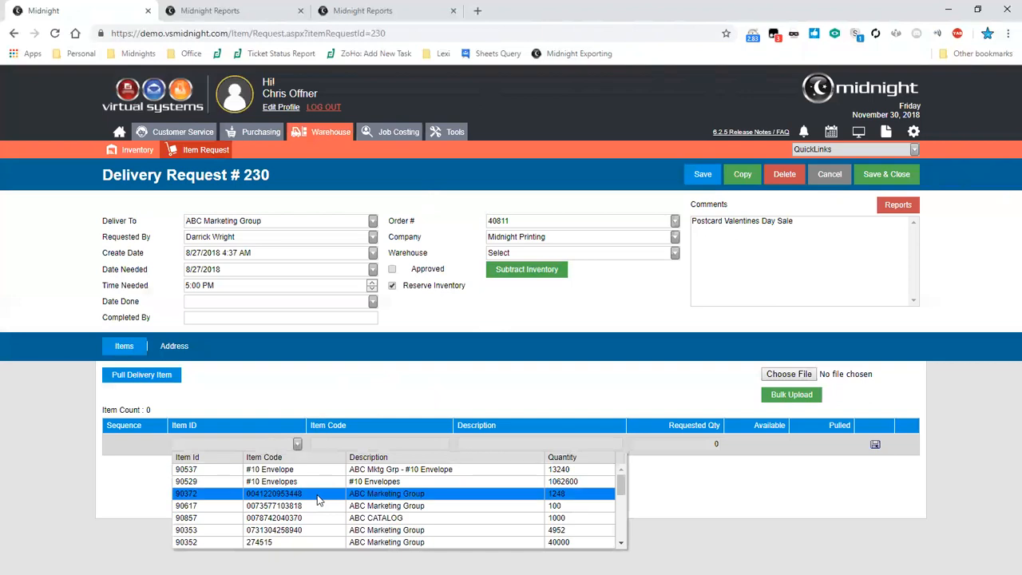
left_click(385, 397)
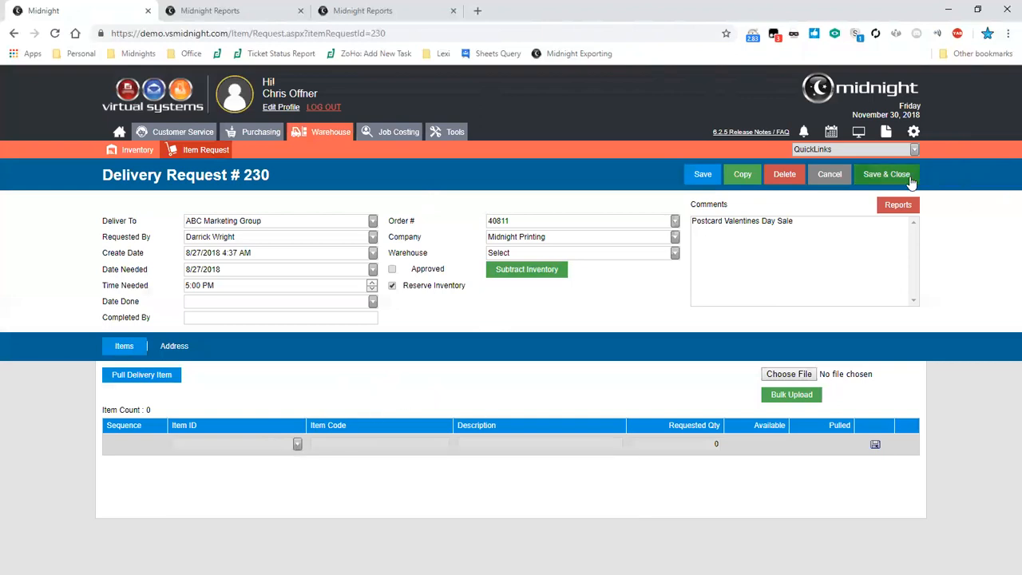
left_click(829, 176)
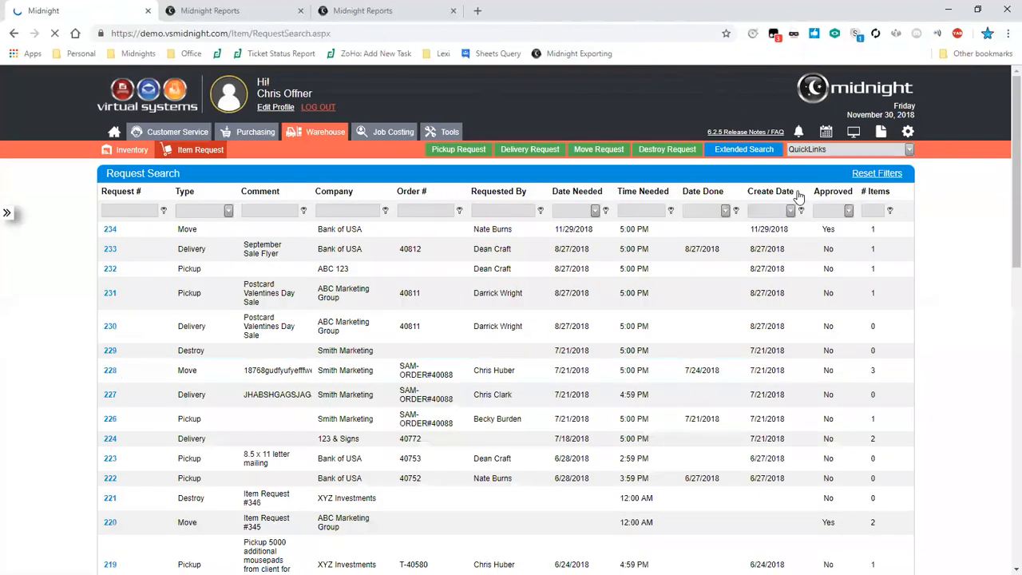
Step: Open the Postcard Valentines Day Sale pickup request and preview its Pickup/Delivery ticket
left_click(110, 296)
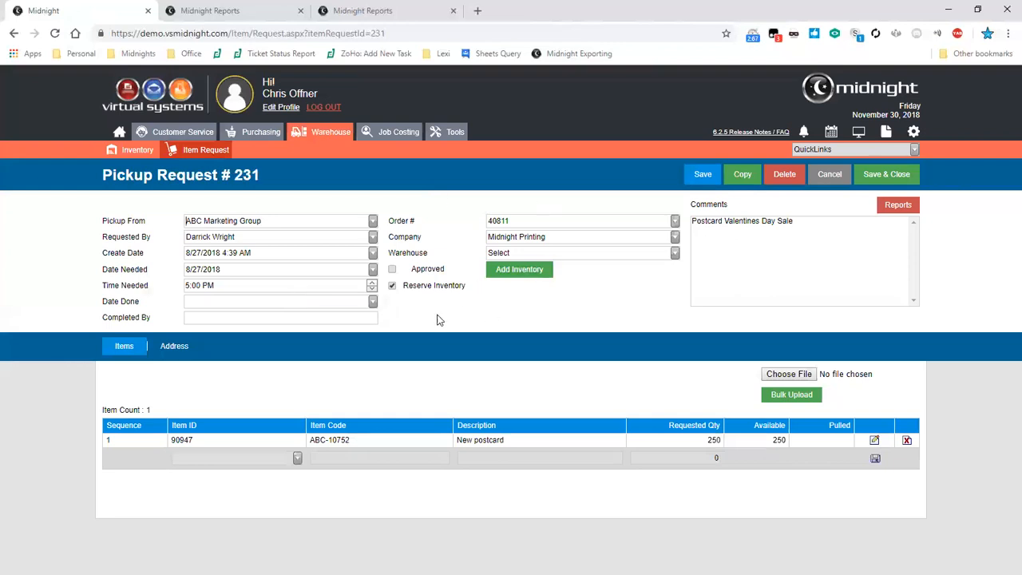
left_click(348, 317)
left_click(894, 206)
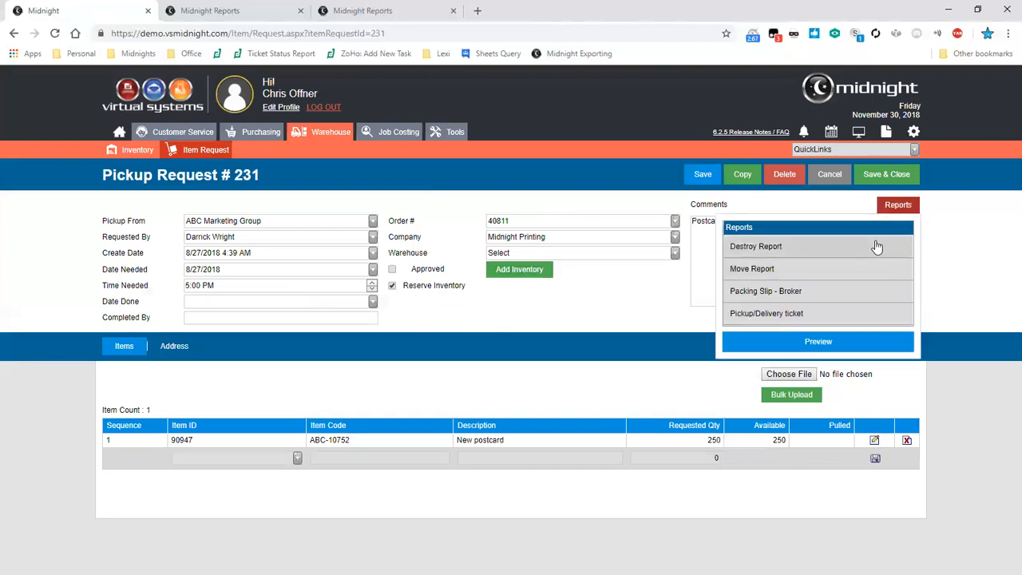
double_click(793, 314)
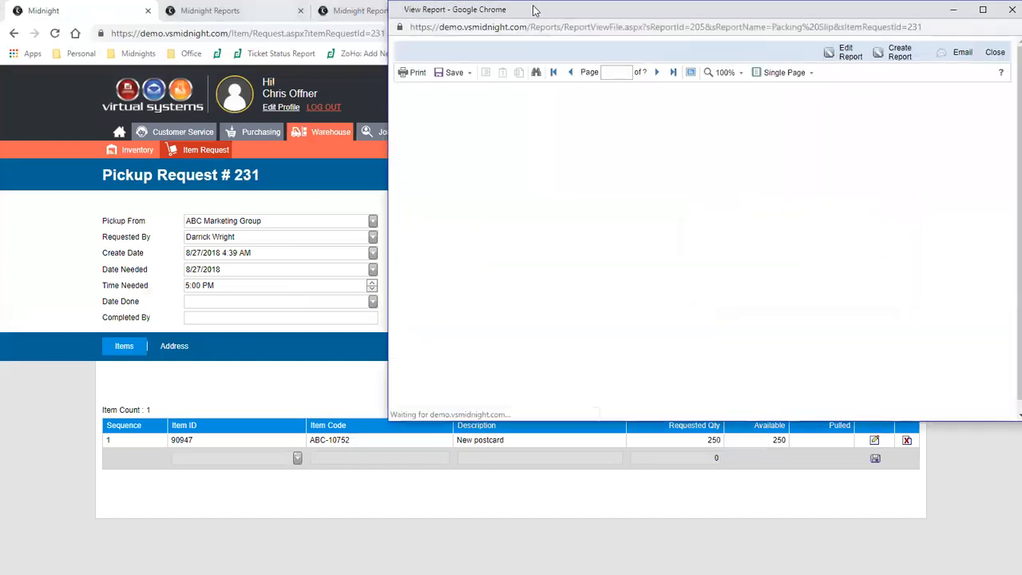
Step: Look over the ticket's New postcard line, close the report, and save and close the pickup request
left_click_drag(533, 10, 328, 36)
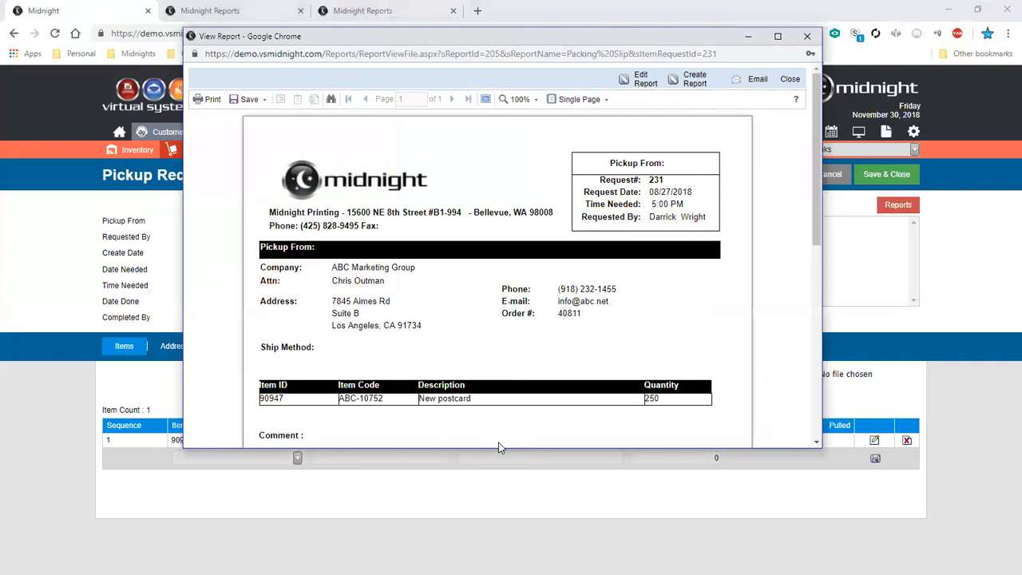
left_click_drag(498, 447, 497, 543)
double_click(266, 398)
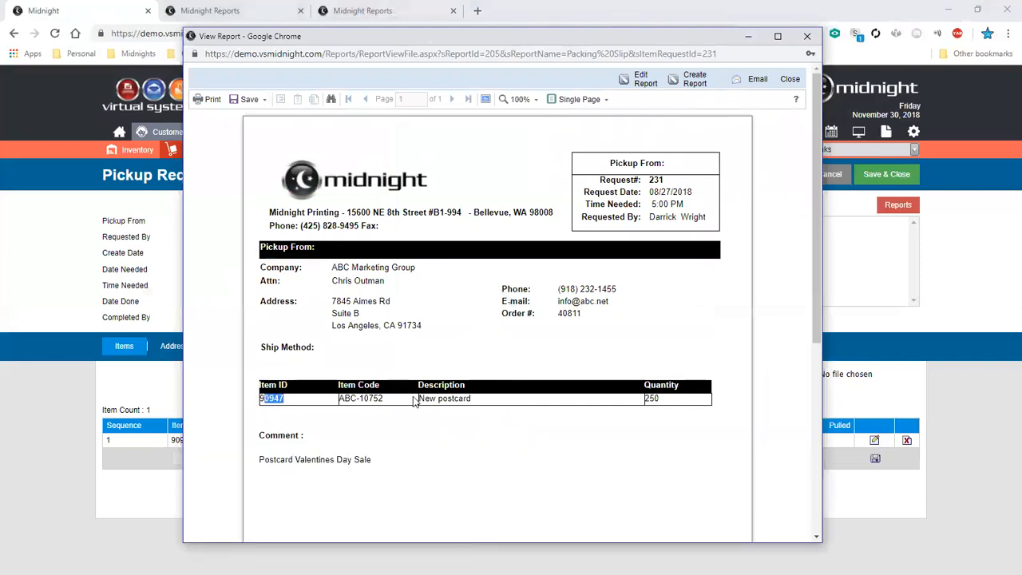
left_click_drag(414, 401, 474, 397)
left_click(474, 398)
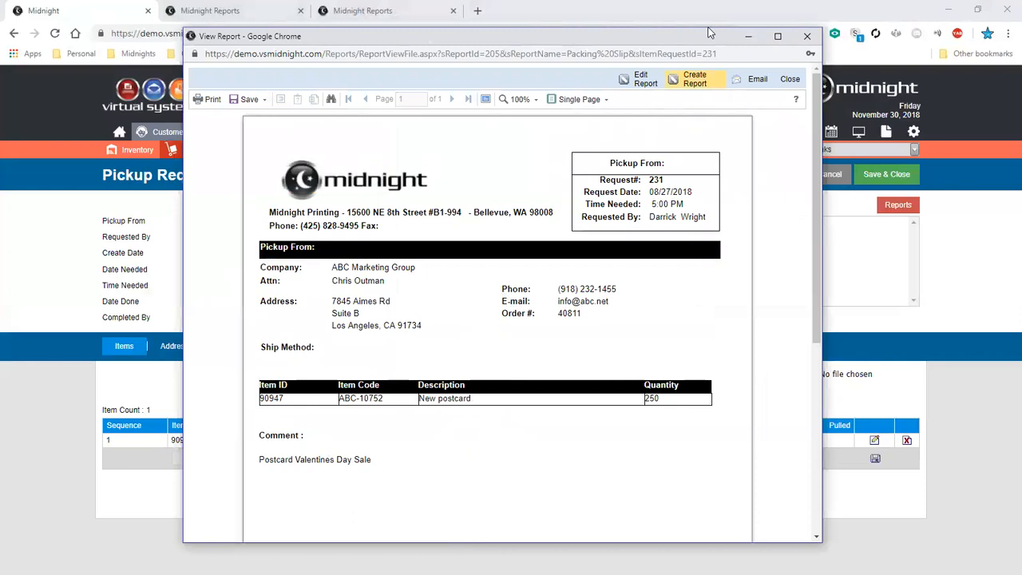
left_click(808, 37)
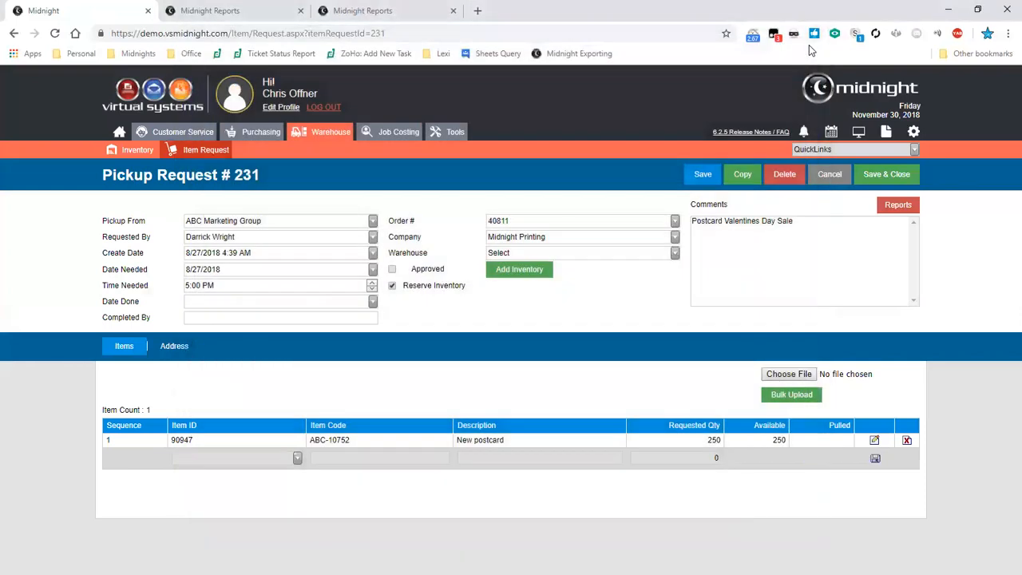
left_click(907, 180)
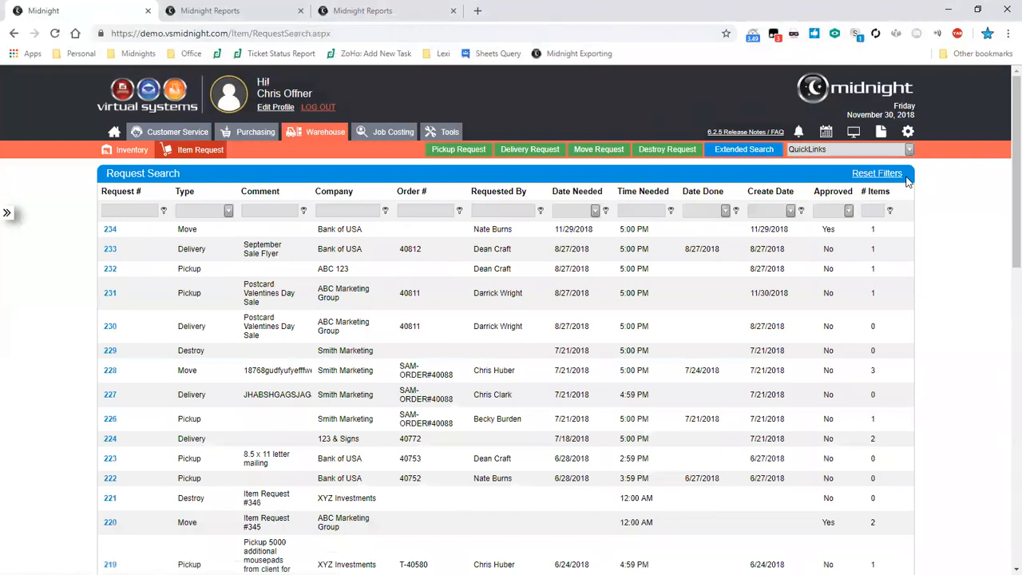
Step: Open the Holiday Mailing order and look over its inventory list and the quick links
left_click(179, 133)
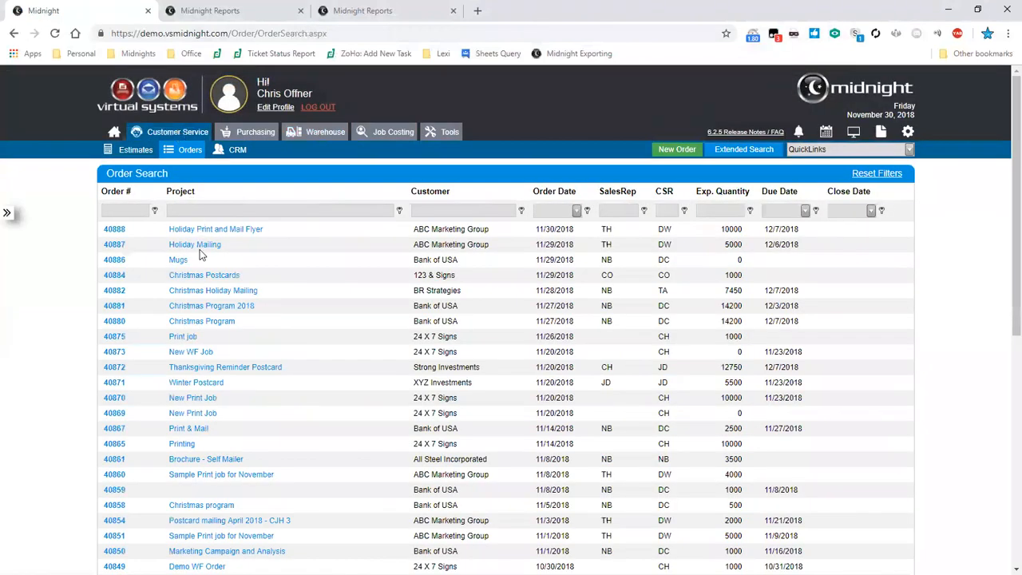
left_click(189, 247)
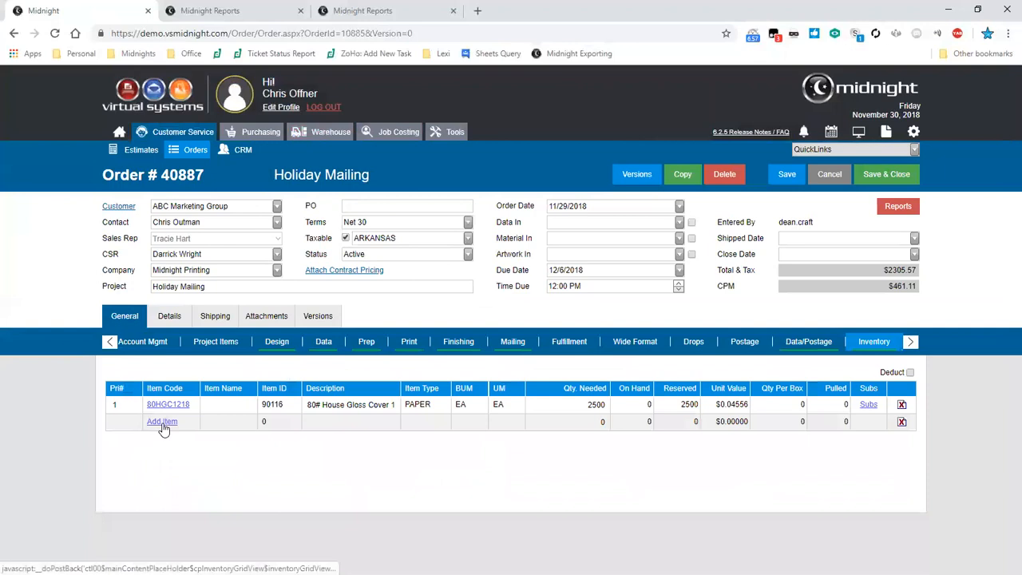
left_click(916, 151)
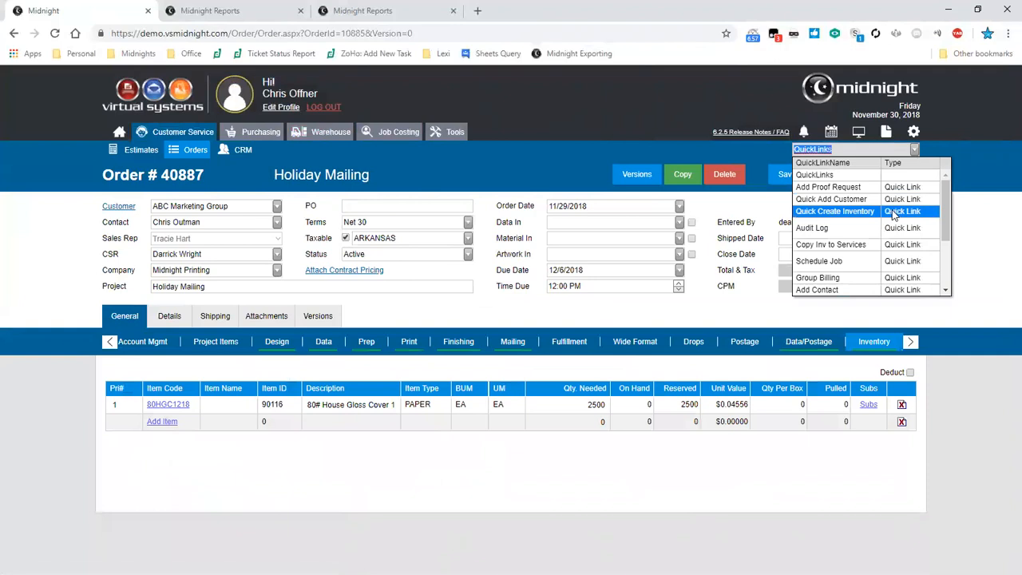
left_click(895, 230)
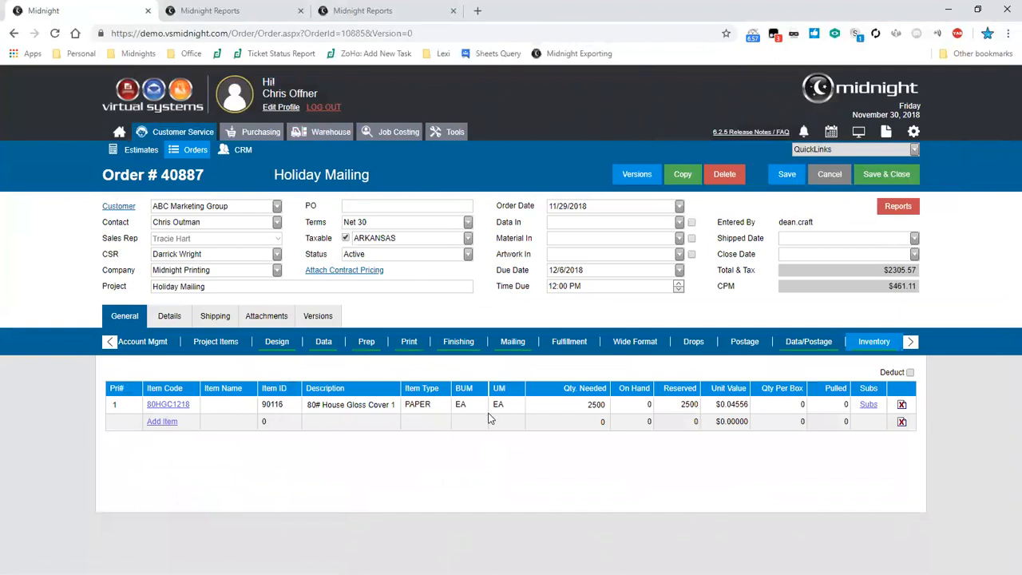
left_click(110, 342)
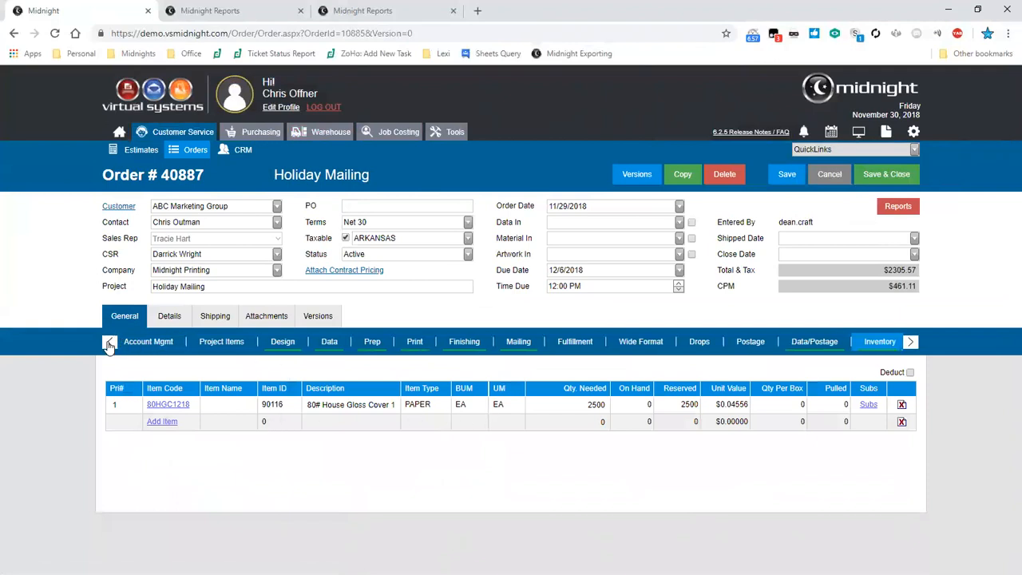
left_click(132, 343)
left_click_drag(273, 390, 222, 393)
left_click(221, 392)
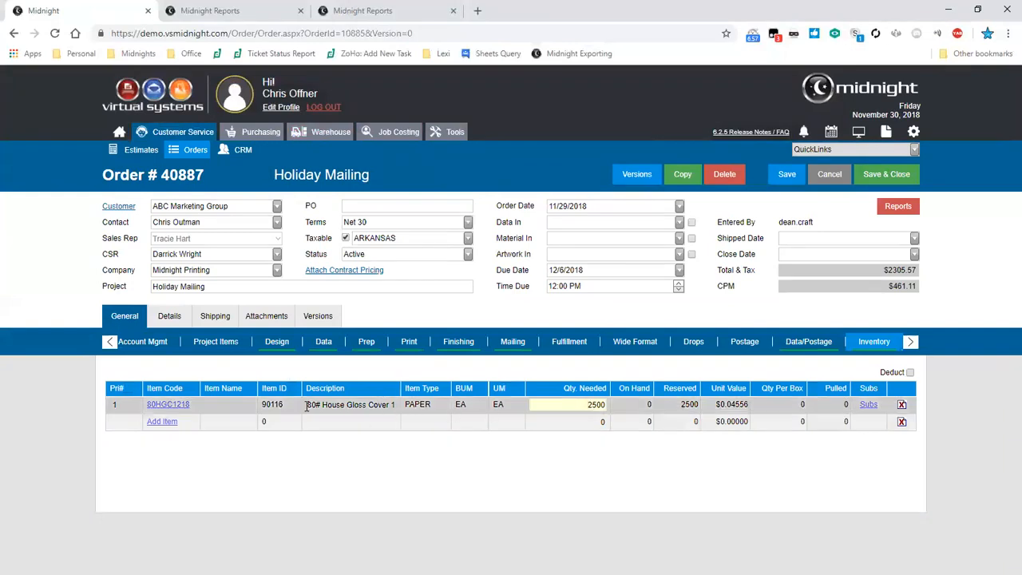
left_click(491, 414)
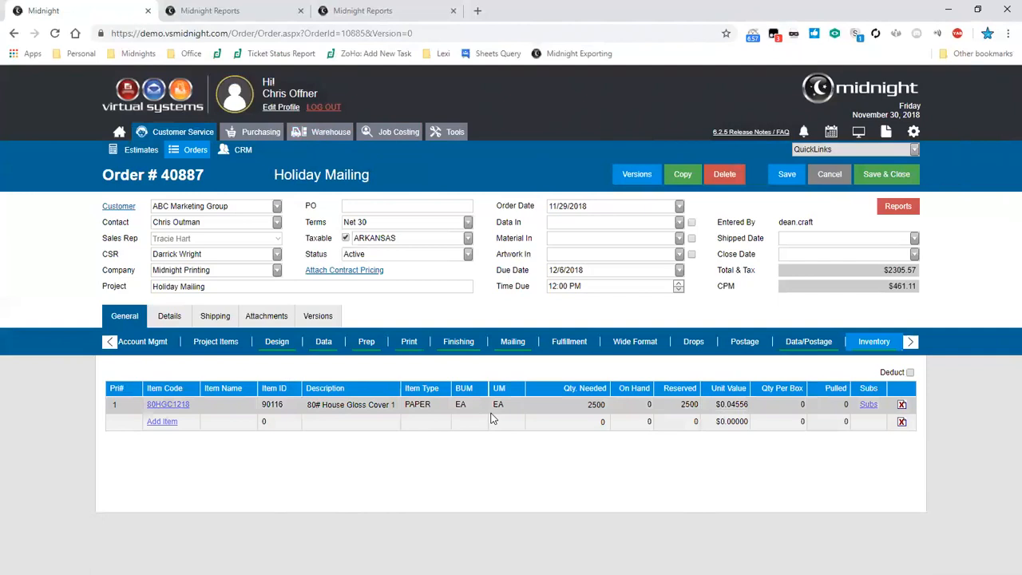
Step: Add the HP Folio 13 laptop (ABC-10091) to the order's inventory and replace it with the blue envelope ABC-10120
left_click(163, 421)
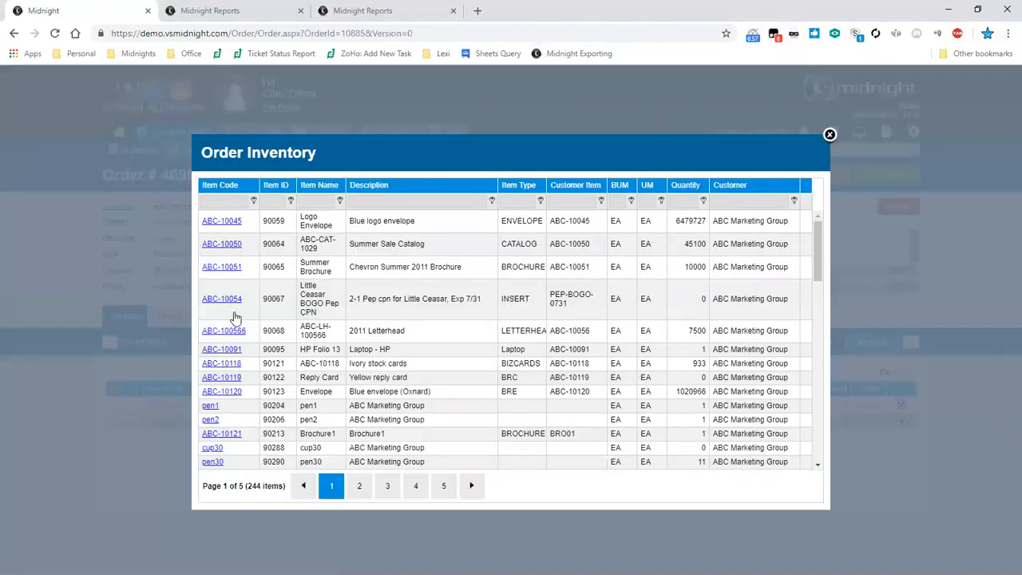
left_click(221, 350)
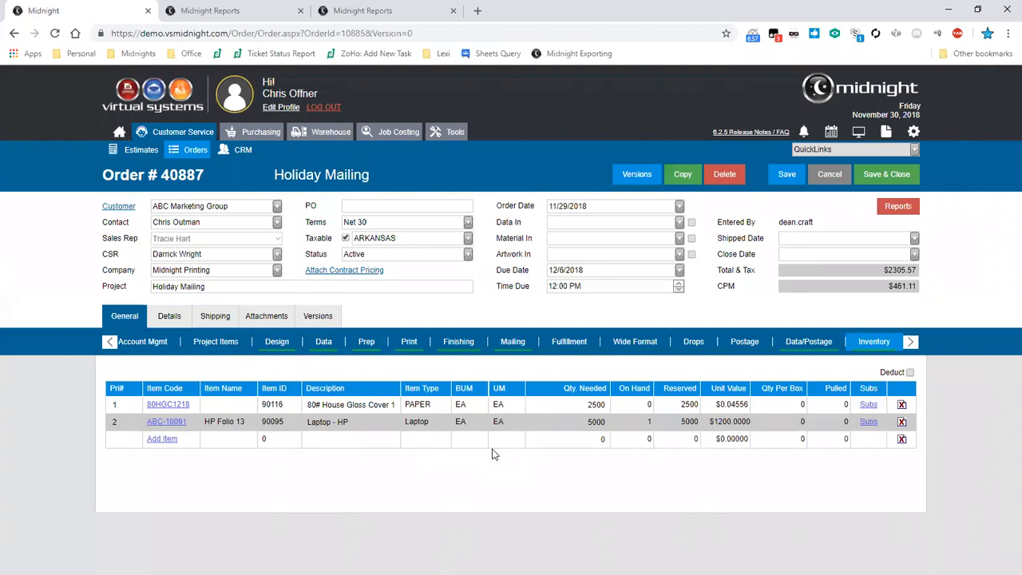
left_click(109, 342)
left_click(135, 345)
left_click(175, 422)
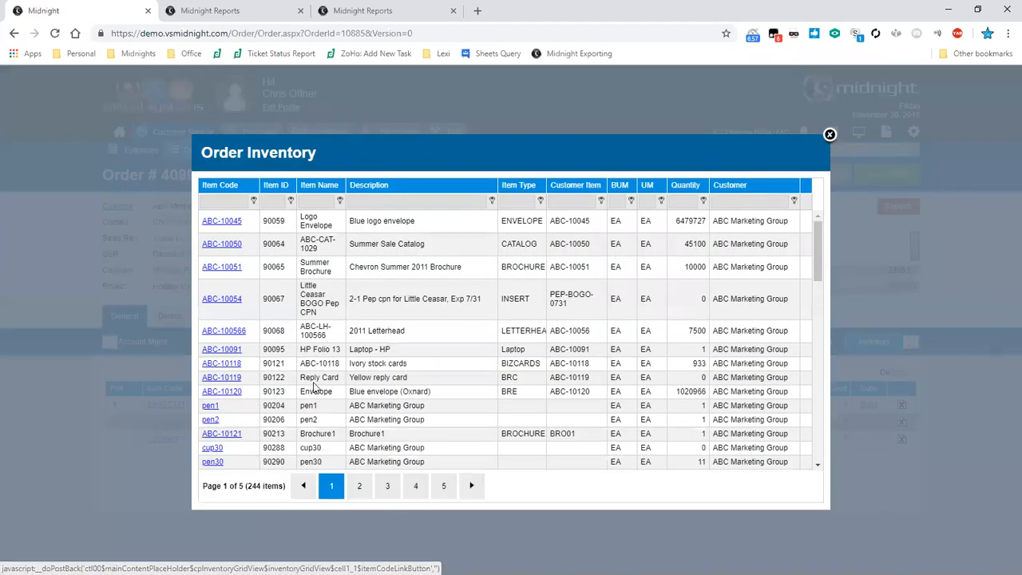
left_click(222, 393)
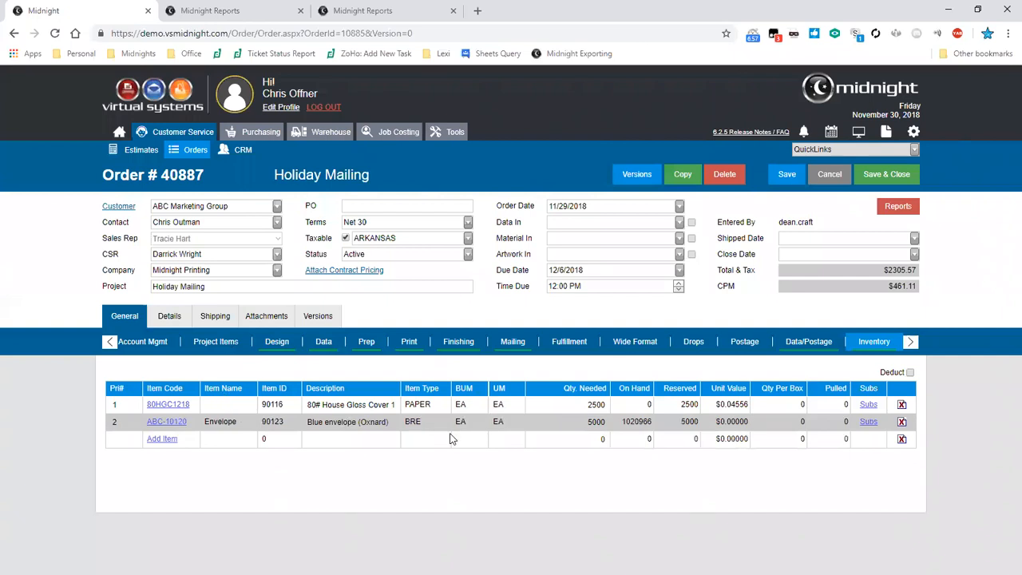
Step: Check the calendars for the order's close date and shipped date without setting either
left_click(890, 240)
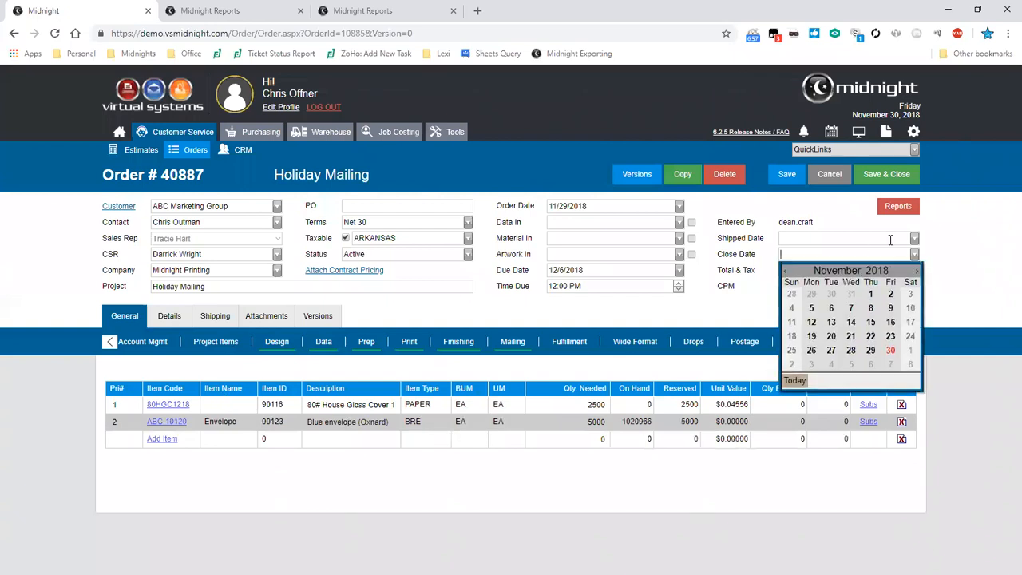
left_click(916, 239)
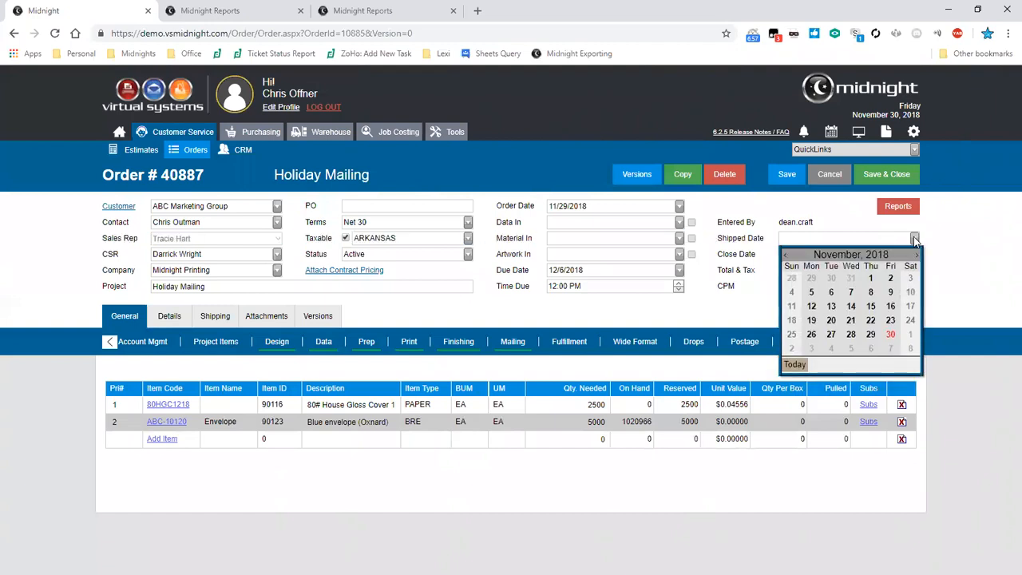
left_click(915, 240)
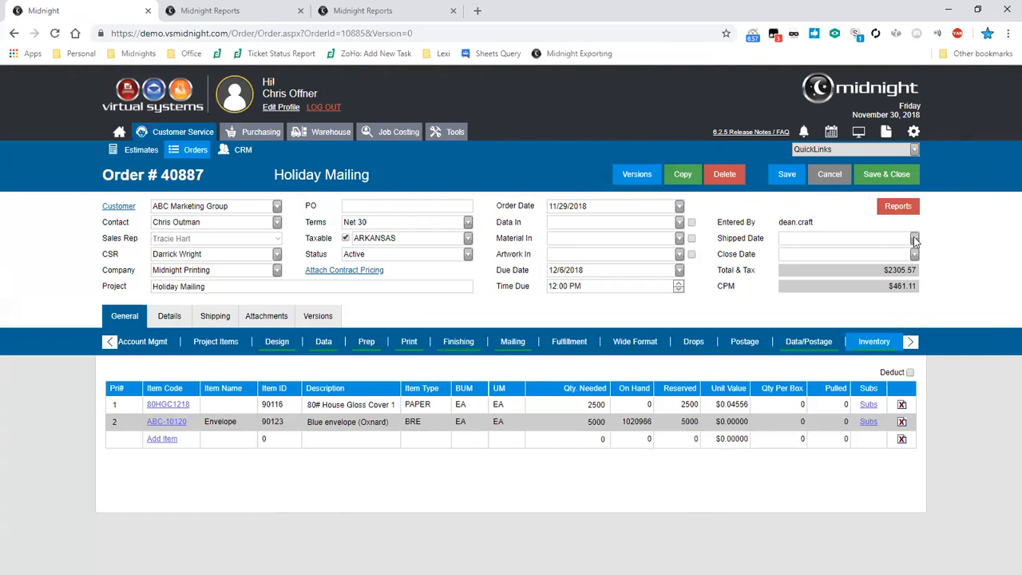
Step: Deduct the 5,000 blue envelopes from location 1-A-3L for the order and save the deduction
key("Tab")
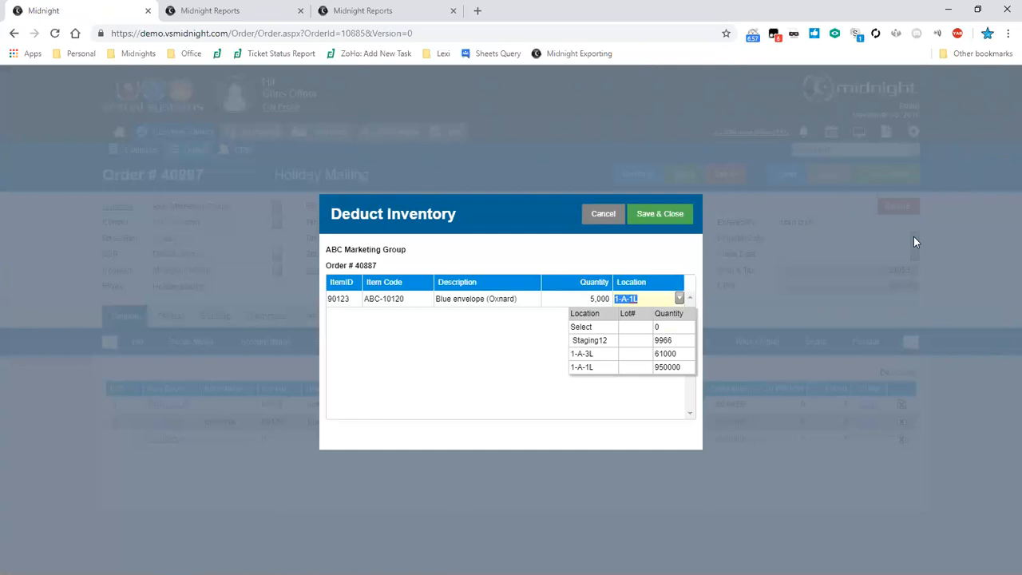
key("Up")
key("Return")
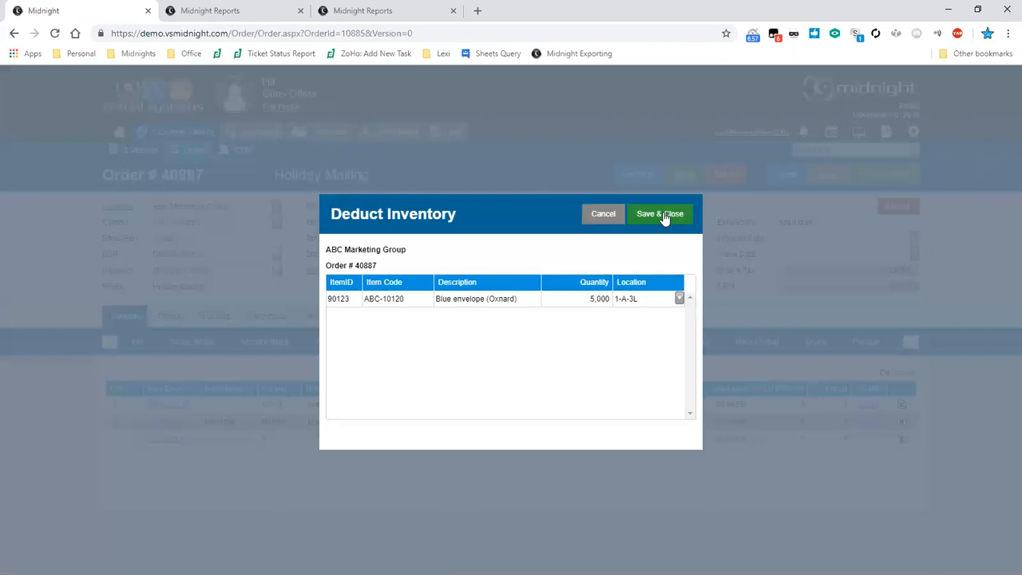
left_click(663, 215)
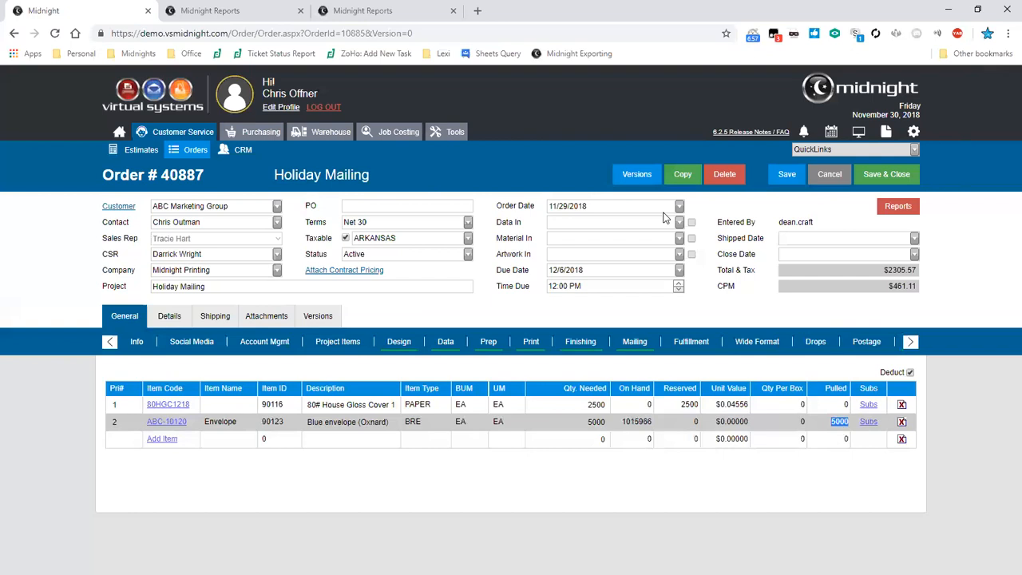
Step: Copy the blue envelope's item ID from the inventory list, and save and close the order
double_click(273, 424)
right_click(274, 425)
left_click(288, 432)
left_click(870, 170)
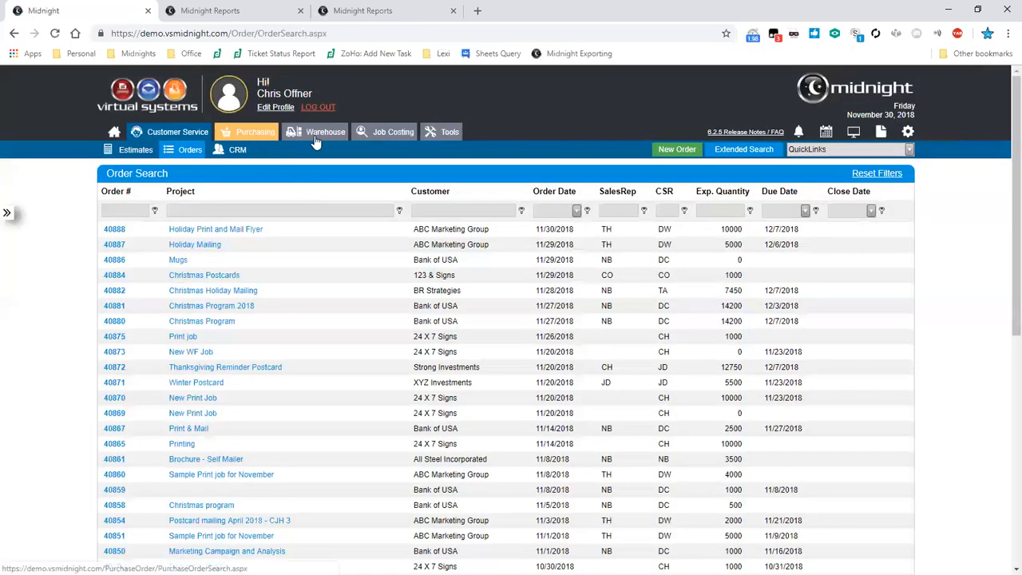
Step: Filter the warehouse item search by item ID 90123 and open the blue envelope item
left_click(316, 135)
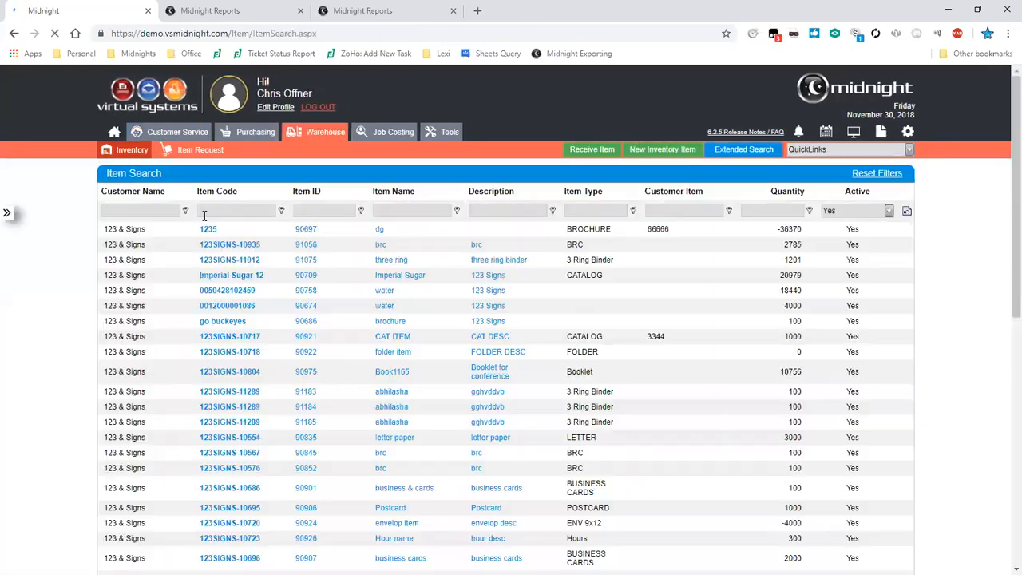
left_click(324, 212)
right_click(324, 213)
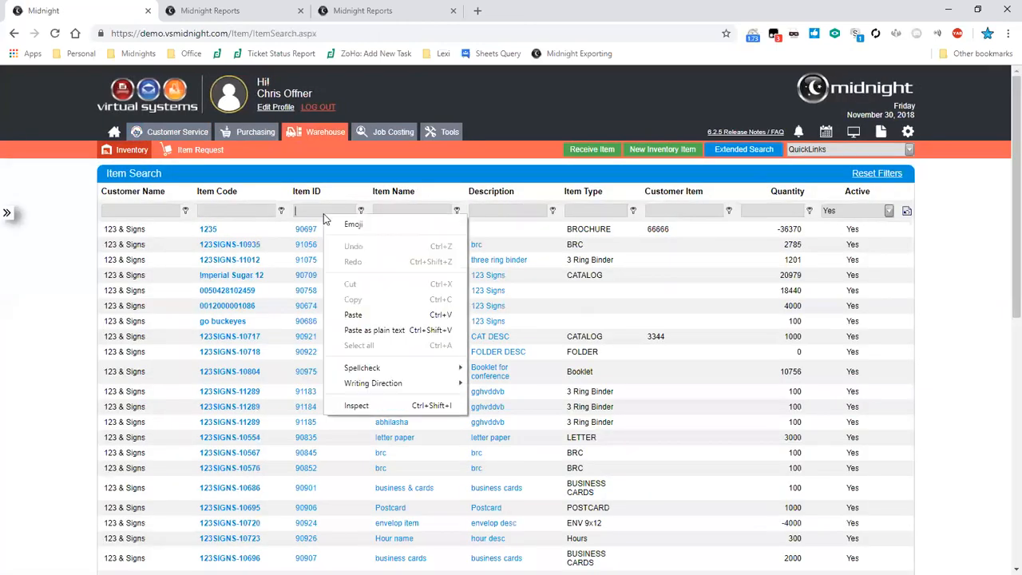
left_click(372, 330)
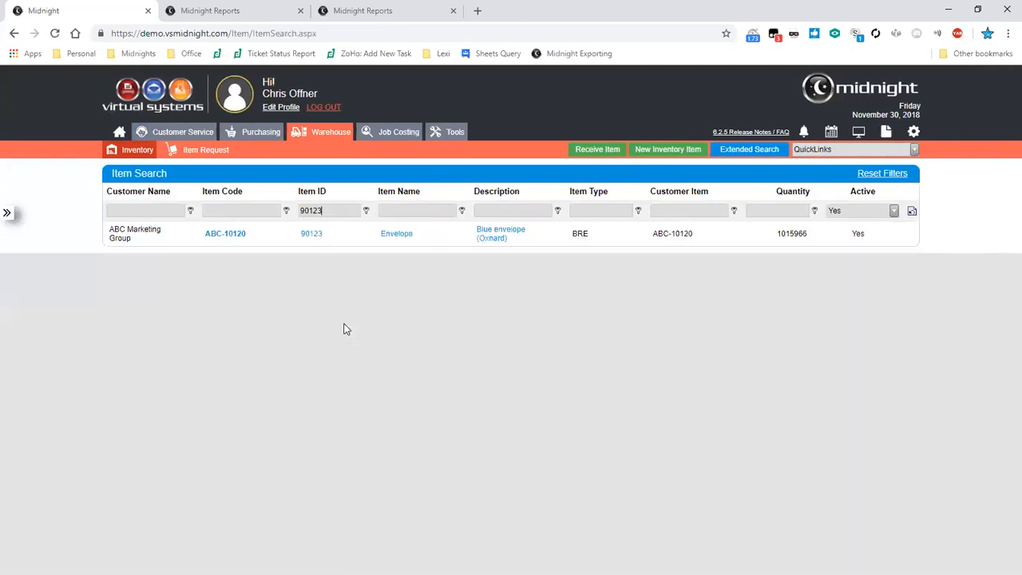
left_click(308, 236)
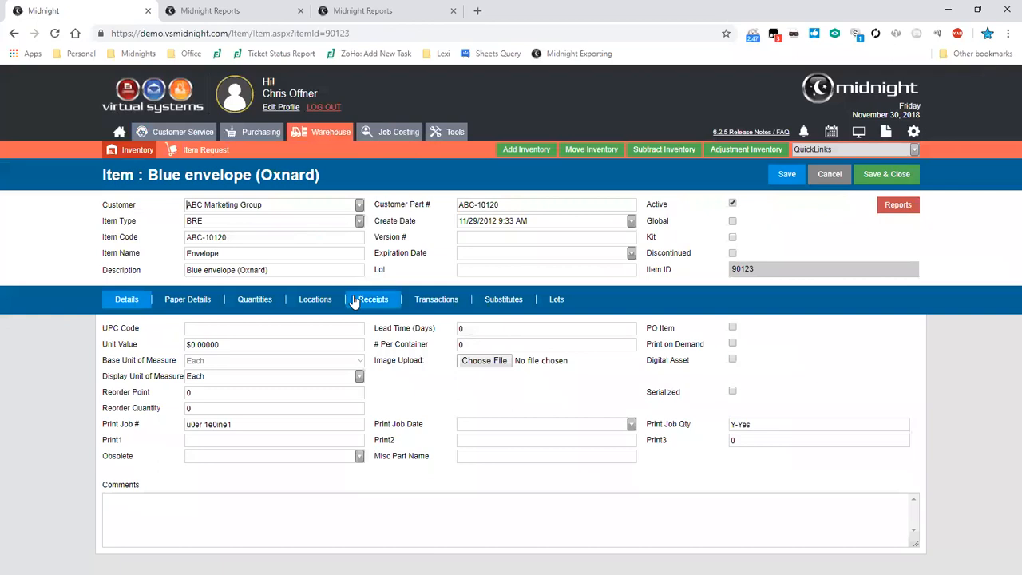
Step: Examine the item's newest transaction, checking its user, date, order reference, type and quantity
left_click(452, 304)
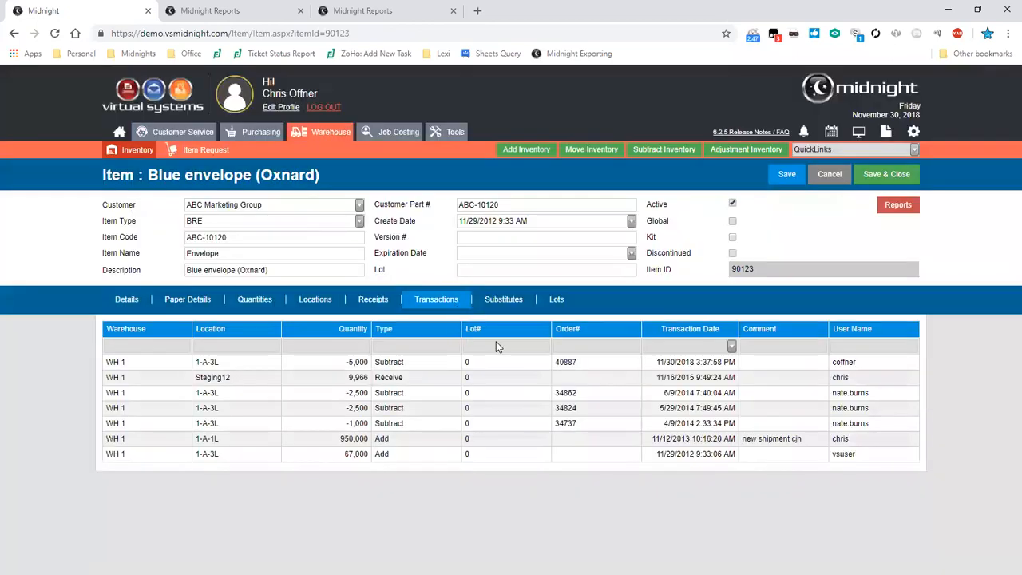
double_click(844, 363)
left_click_drag(744, 362, 665, 363)
double_click(565, 361)
left_click_drag(407, 361, 336, 364)
left_click(335, 365)
Step: Open Midnight Reports, close the older report tabs, and run the Available Inventory report from the inventory reports
left_click(889, 133)
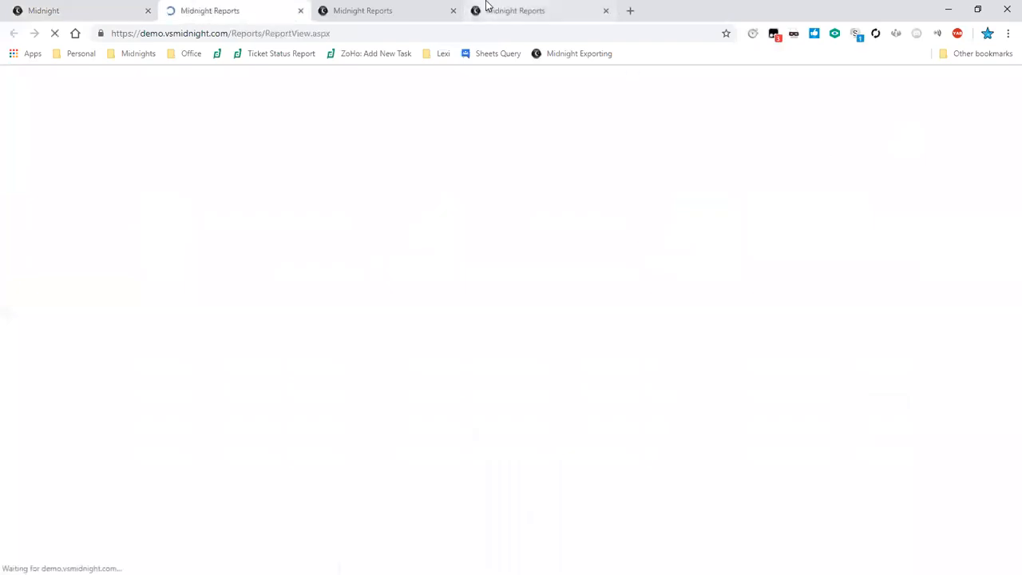
left_click(452, 14)
left_click(452, 14)
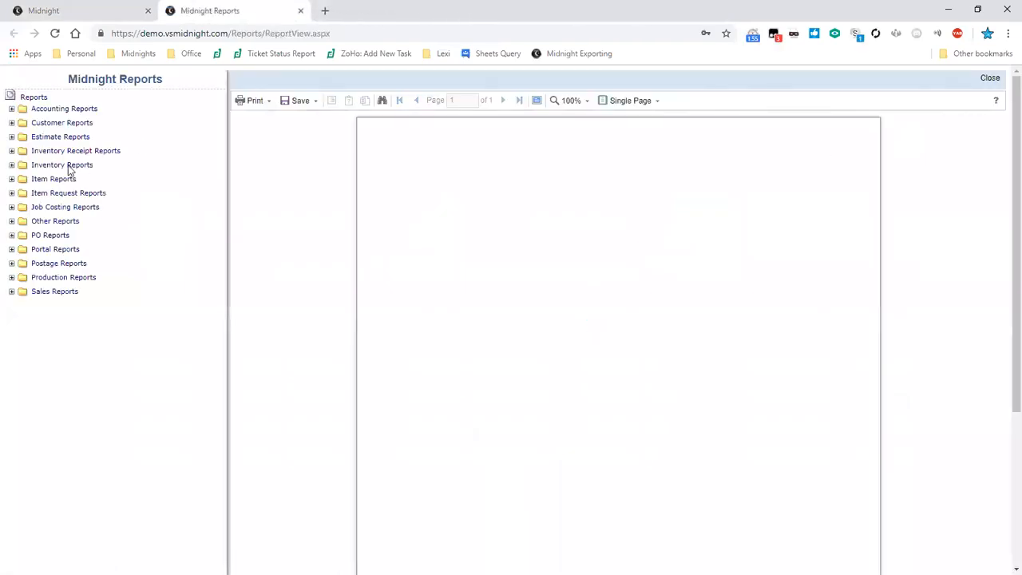
left_click(12, 165)
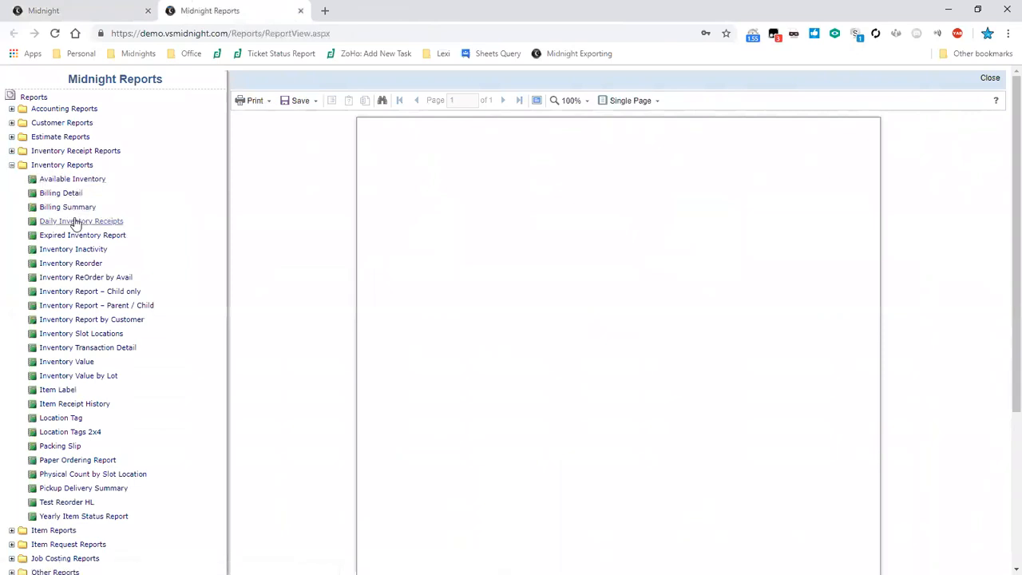
left_click(79, 182)
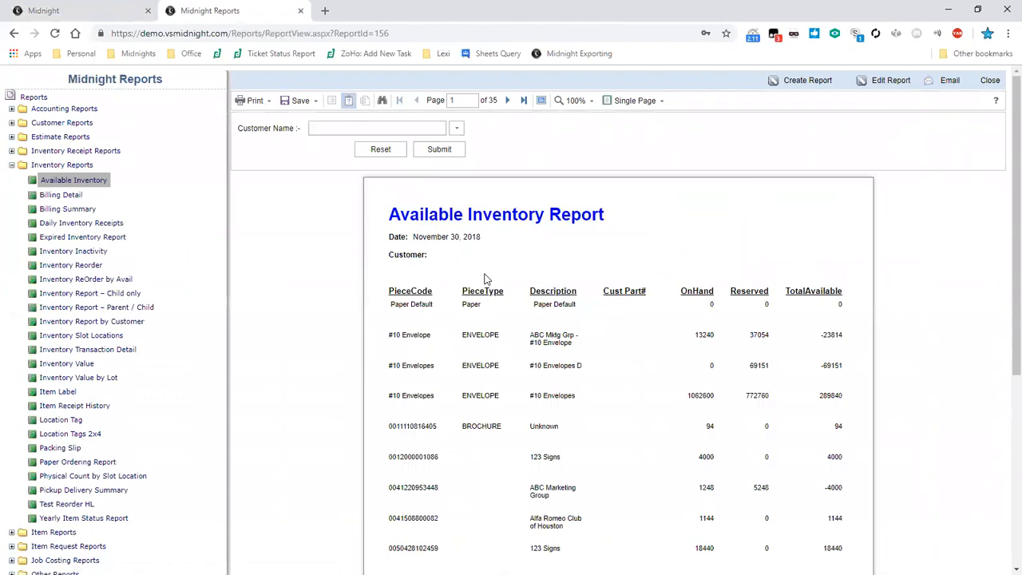
Step: View the Inventory Inactivity, Inventory Reorder and Inventory Transaction Detail reports one after another
left_click(64, 252)
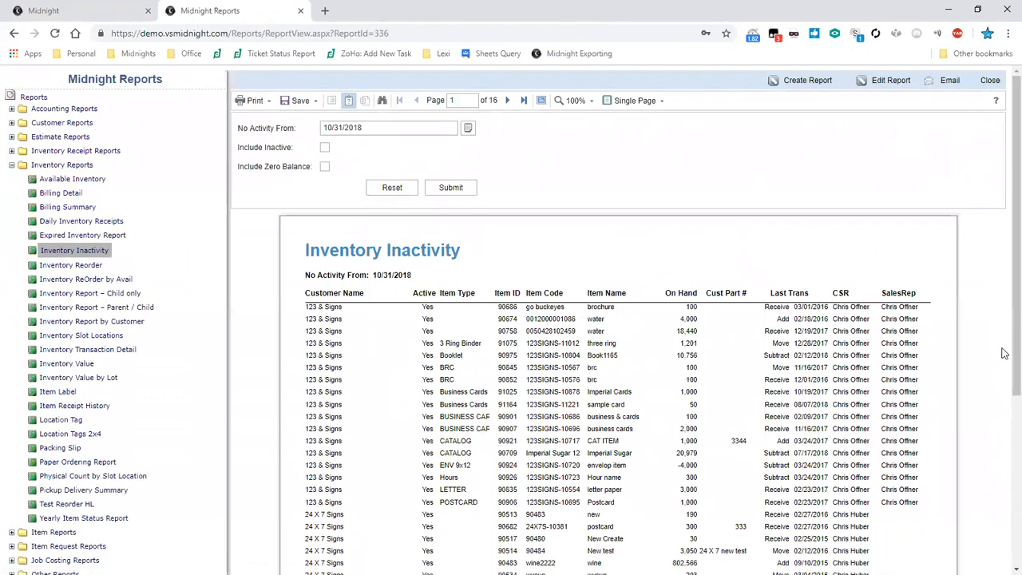
left_click(94, 267)
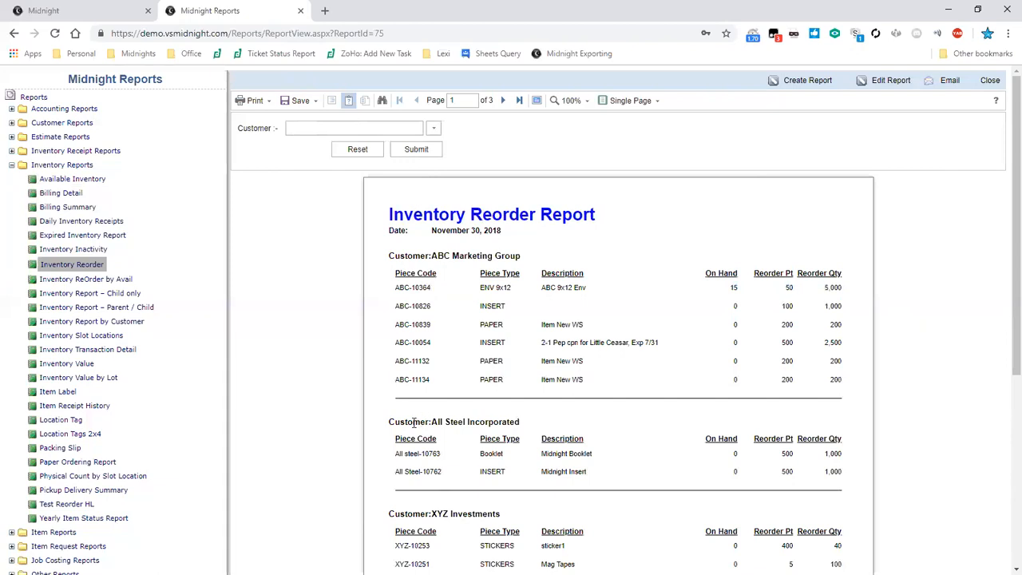
left_click(114, 352)
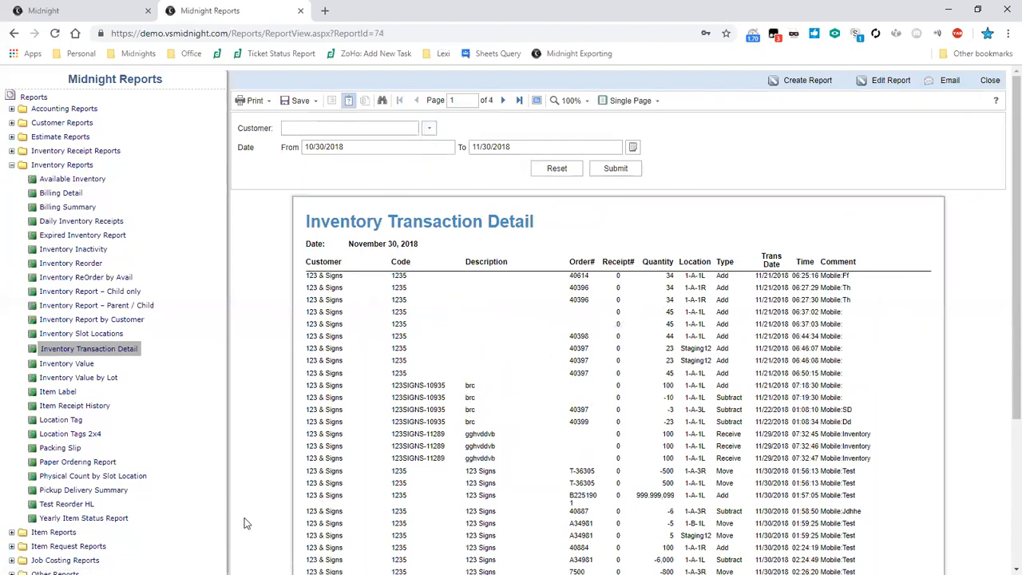
Step: Run the Location Tag report and look over the barcode tags on its first page
left_click(61, 423)
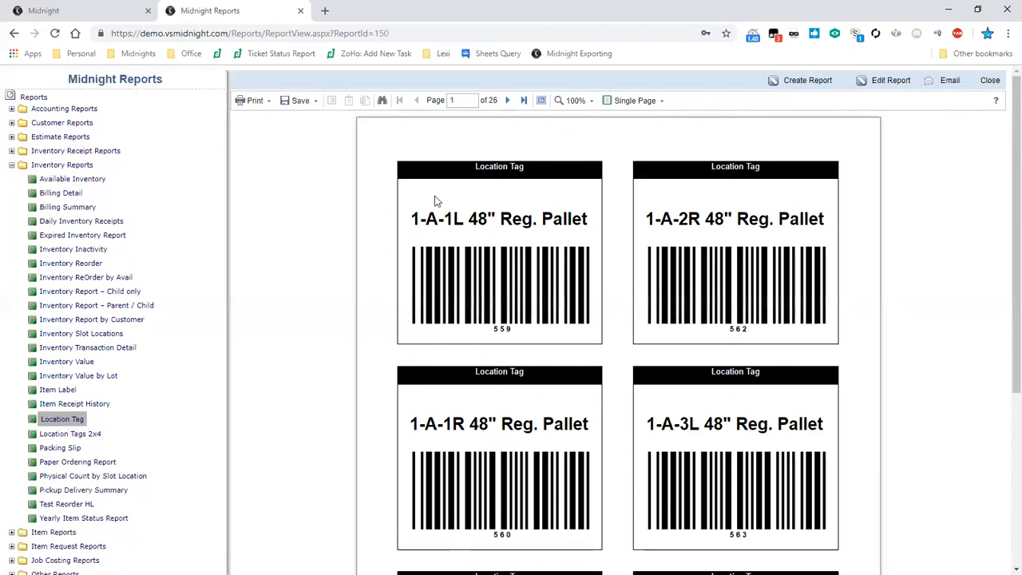
scroll(500, 407, "down", 3)
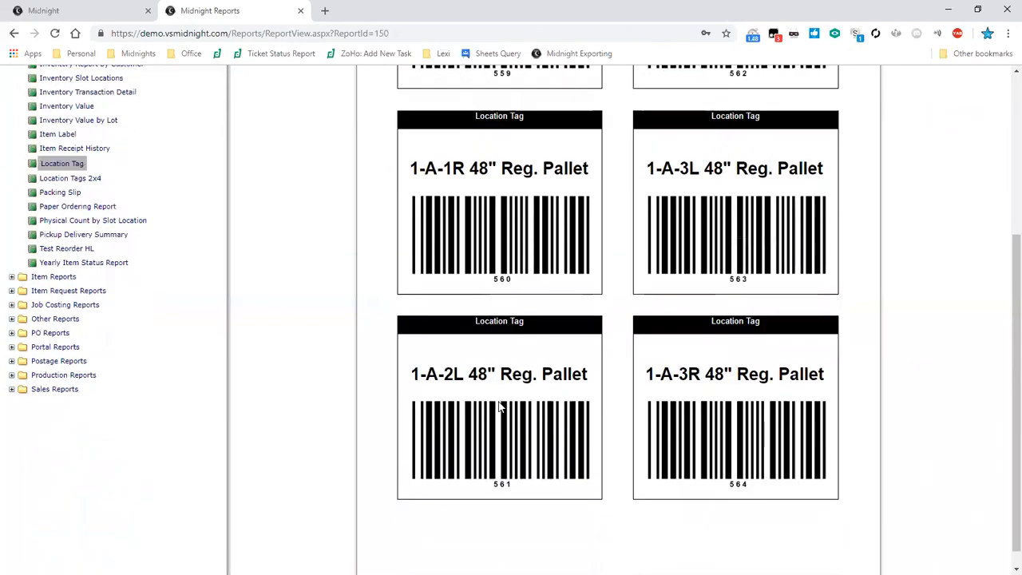
scroll(500, 407, "up", 3)
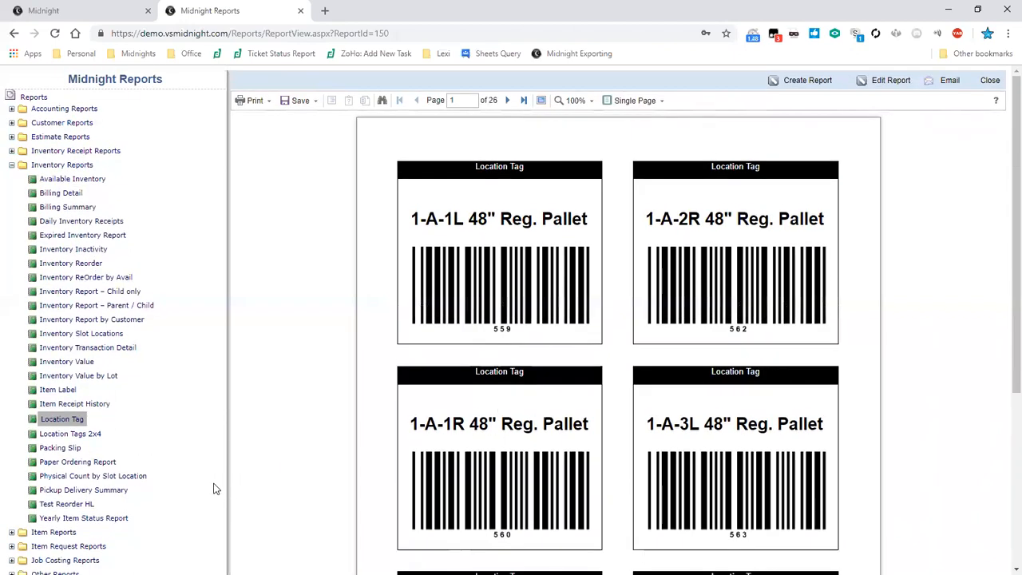
Step: Run the Physical Count by Slot Location report and examine the quantity of the #10 Envelopes row beside its physical count box
left_click(132, 477)
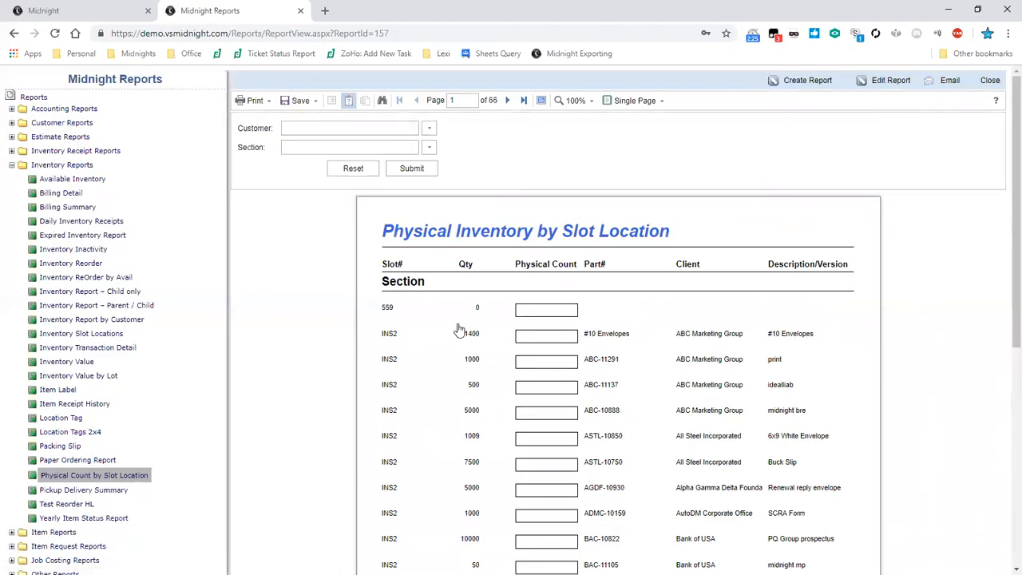
double_click(477, 333)
left_click(490, 338)
Step: Run the Yearly Item Status Report for ABC Marketing Group for 2018, review its monthly usage table, and close the reports tab
left_click(117, 519)
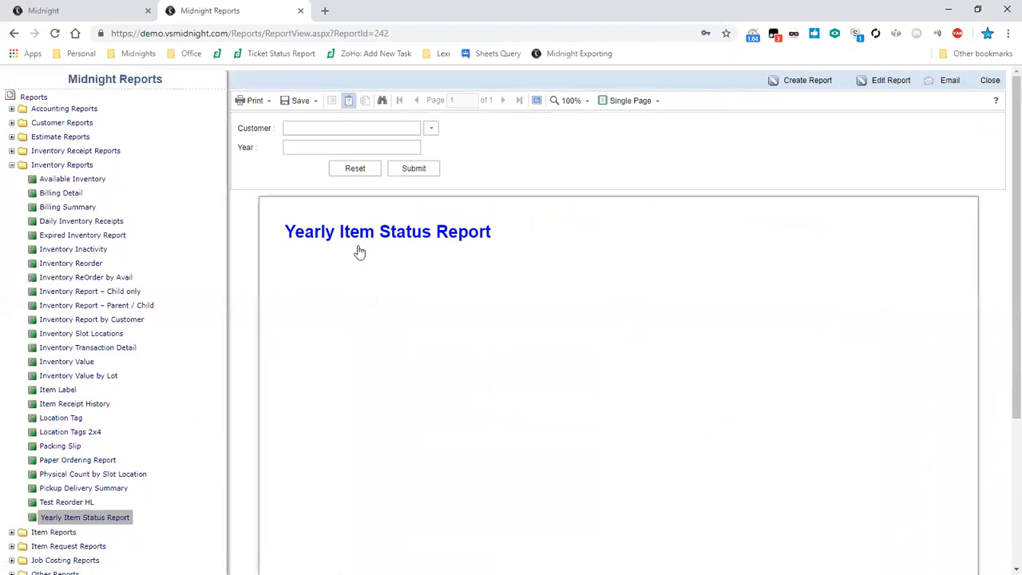
left_click(432, 129)
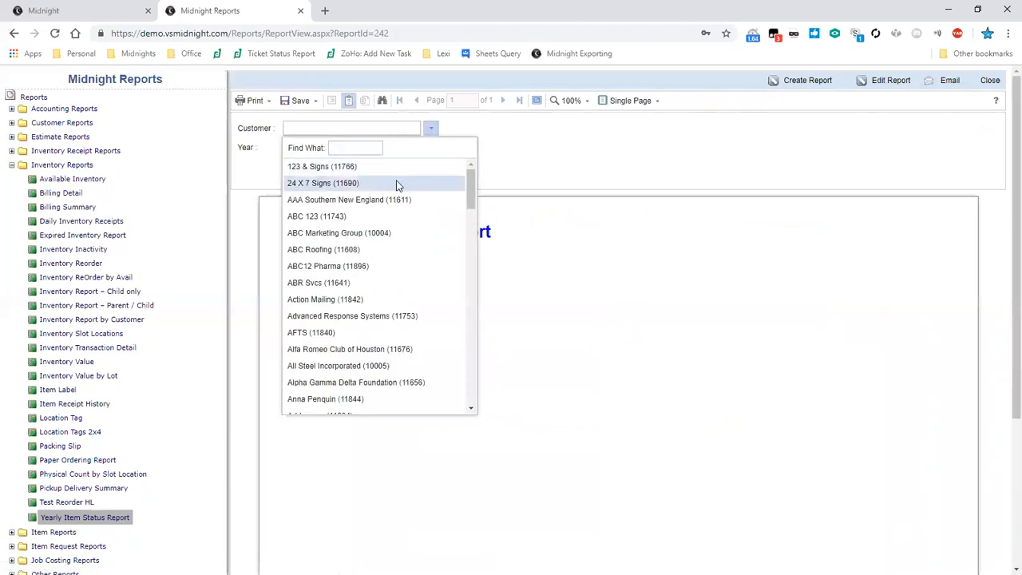
left_click(352, 233)
left_click(339, 149)
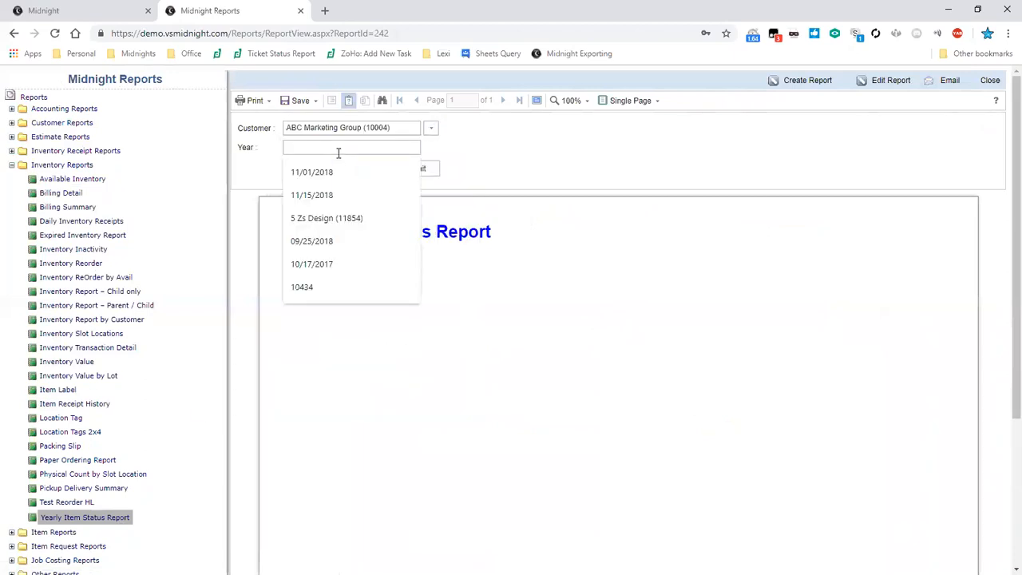
type("2018")
left_click(410, 170)
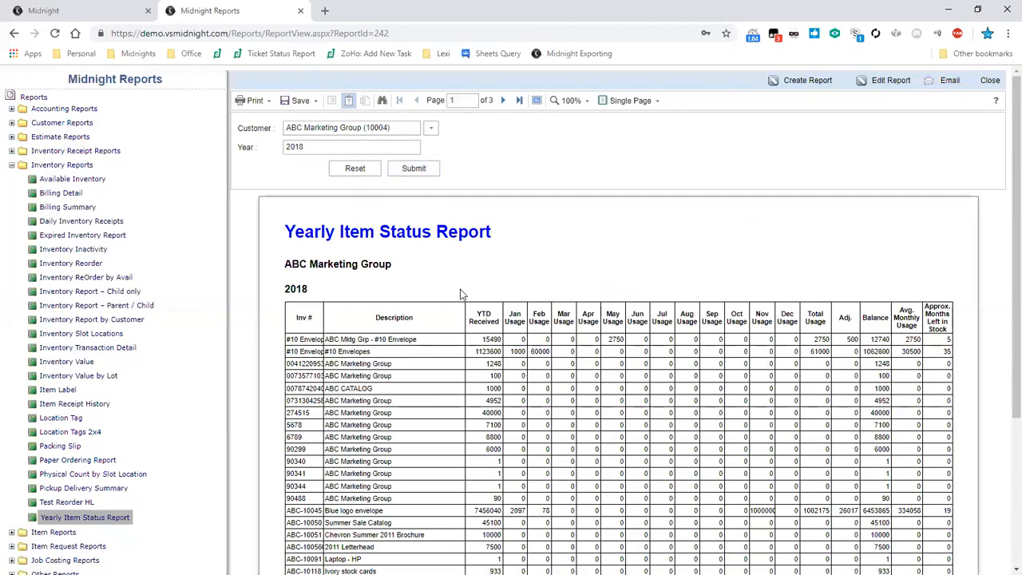
scroll(460, 294, "down", 1)
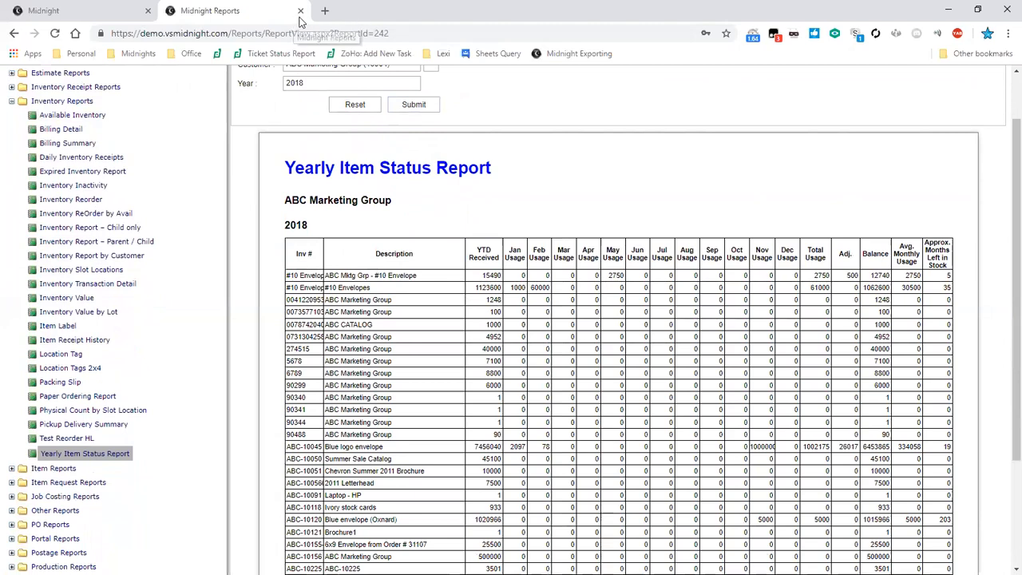
left_click(300, 11)
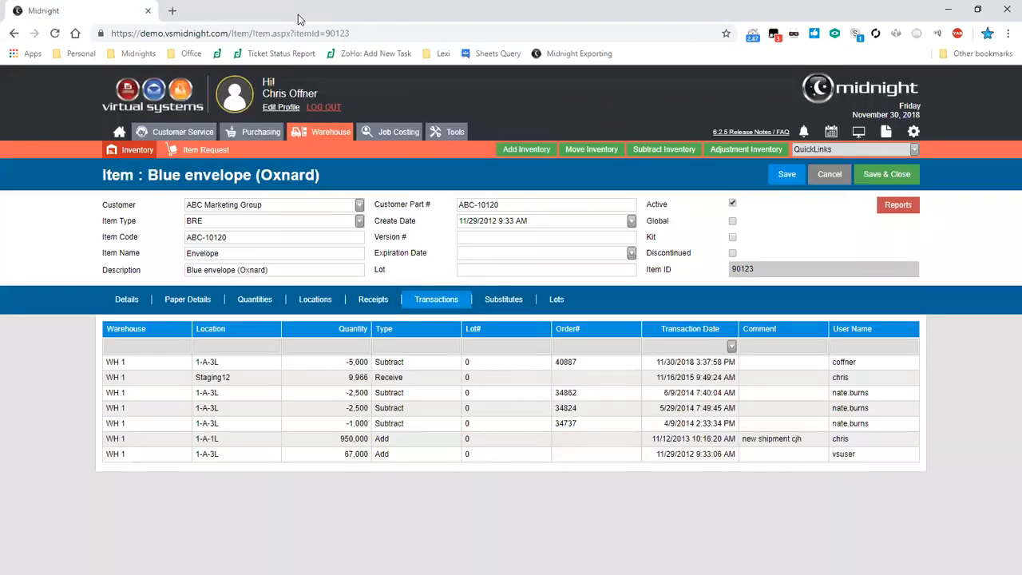